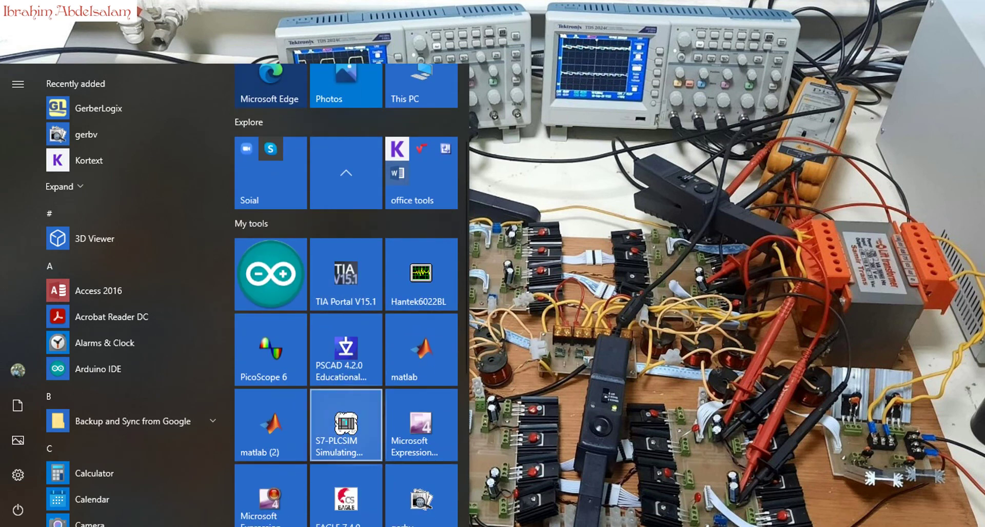
# Launch EAGLE 7.4.0 and create a new schematic, with both the control panel and the schematic window maximized
pyautogui.click(340, 389)
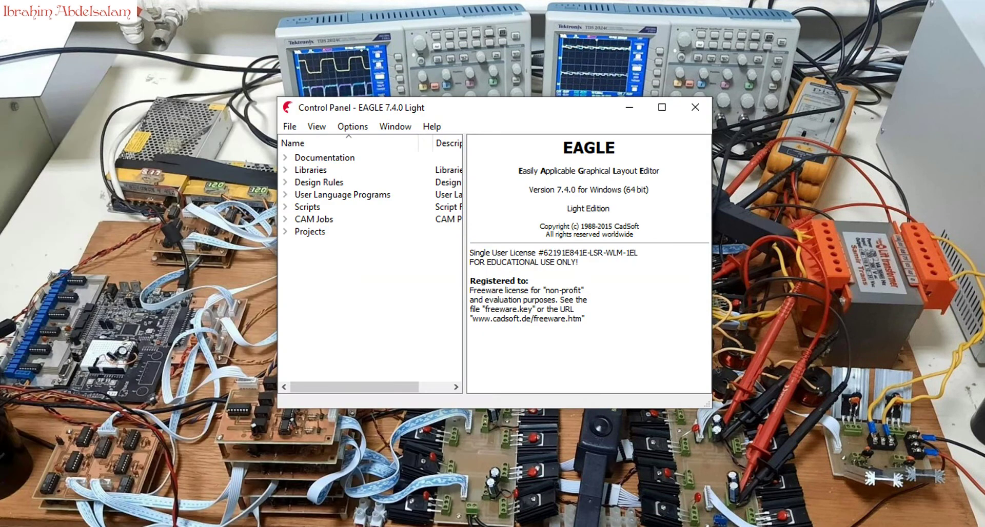
pyautogui.click(662, 107)
pyautogui.click(13, 25)
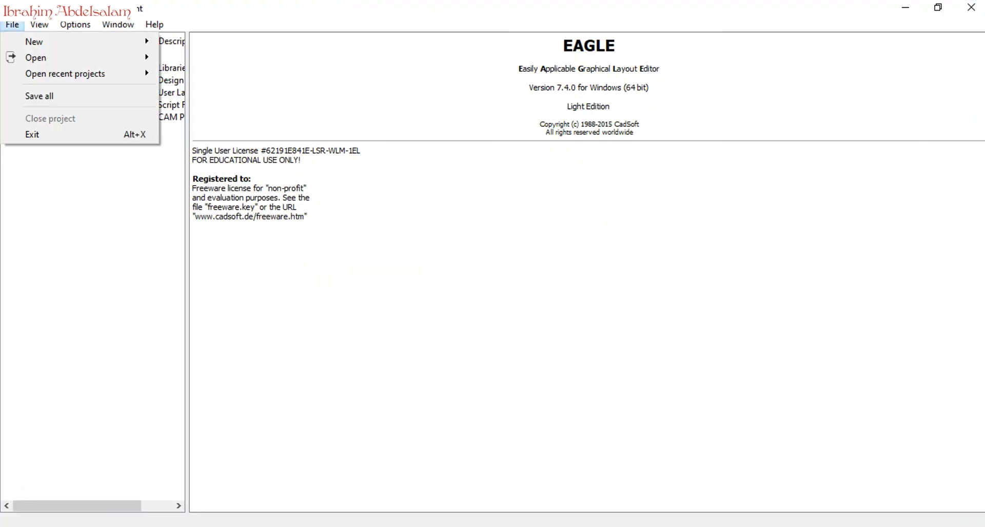
pyautogui.moveTo(34, 42)
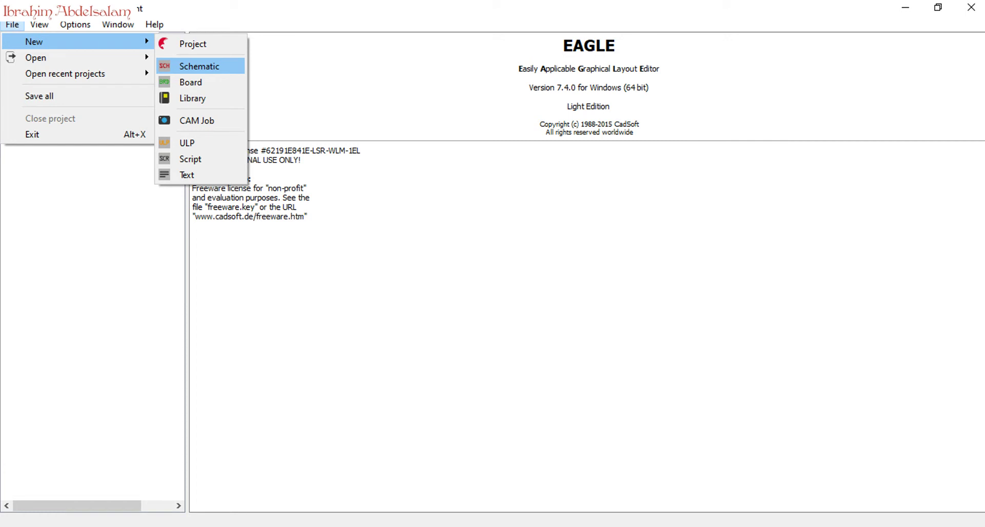
pyautogui.press('Up')
pyautogui.press('Down')
pyautogui.press('Return')
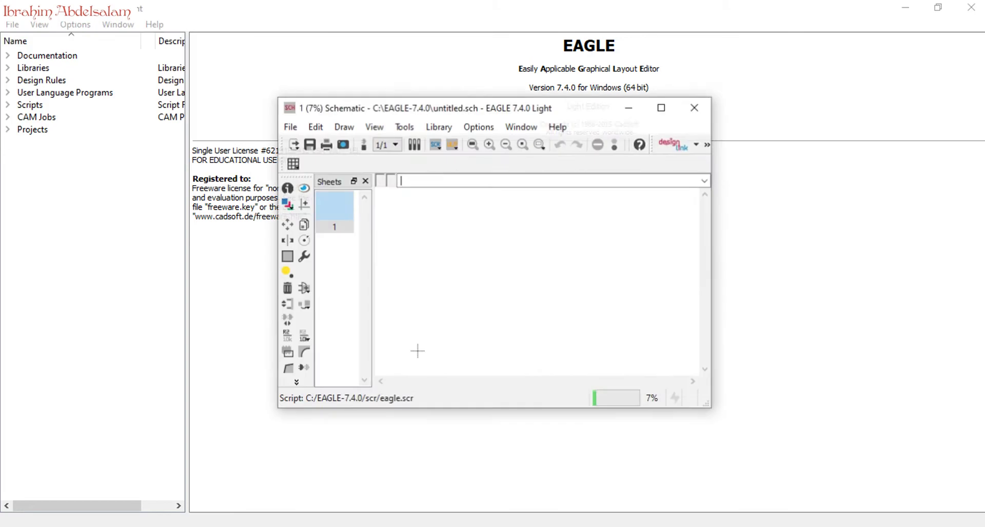
pyautogui.click(662, 108)
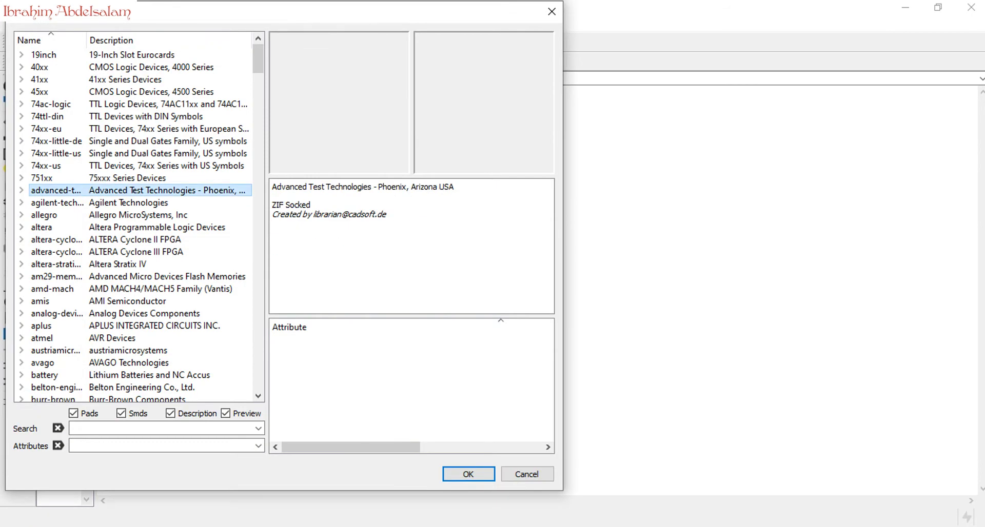
# Find the con-ptr500 PTR Connectors library in the component list and expand it
pyautogui.write('con')
pyautogui.press('Down')
pyautogui.press('Down')
pyautogui.press('Down')
pyautogui.press('Down')
pyautogui.press('Down')
pyautogui.press('Down')
pyautogui.press('Down')
pyautogui.press('Down')
pyautogui.press('Down')
pyautogui.press('Down')
pyautogui.press('Down')
pyautogui.press('Down')
pyautogui.press('Down')
pyautogui.press('Down')
pyautogui.press('Down')
pyautogui.press('Down')
pyautogui.press('Down')
pyautogui.press('Down')
pyautogui.press('Down')
pyautogui.press('Down')
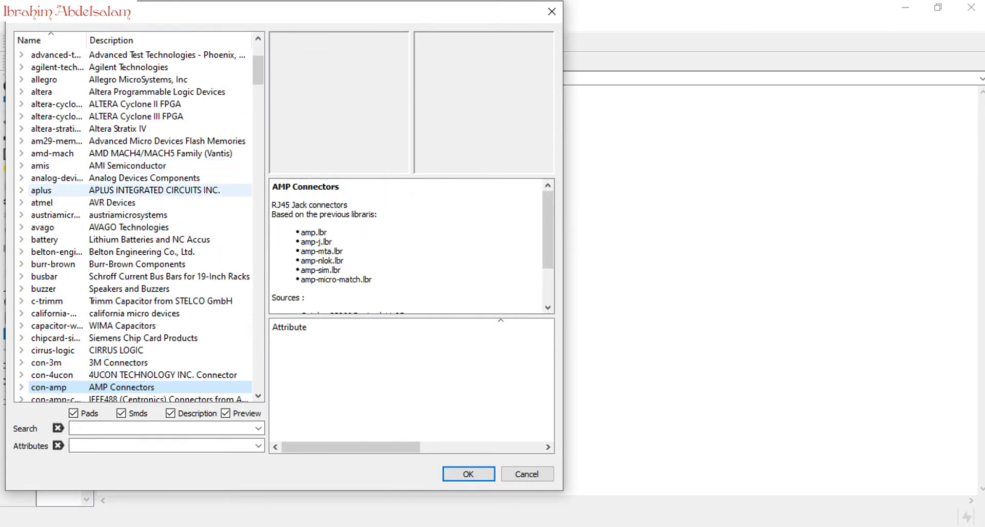
pyautogui.press('Down')
pyautogui.press('Down')
pyautogui.press('Down')
pyautogui.press('Down')
pyautogui.press('Down')
pyautogui.press('Down')
pyautogui.press('Down')
pyautogui.press('Down')
pyautogui.press('Down')
pyautogui.press('Down')
pyautogui.press('Down')
pyautogui.press('Down')
pyautogui.press('Down')
pyautogui.press('Down')
pyautogui.press('Down')
pyautogui.press('Down')
pyautogui.press('Down')
pyautogui.press('Down')
pyautogui.press('Down')
pyautogui.press('Down')
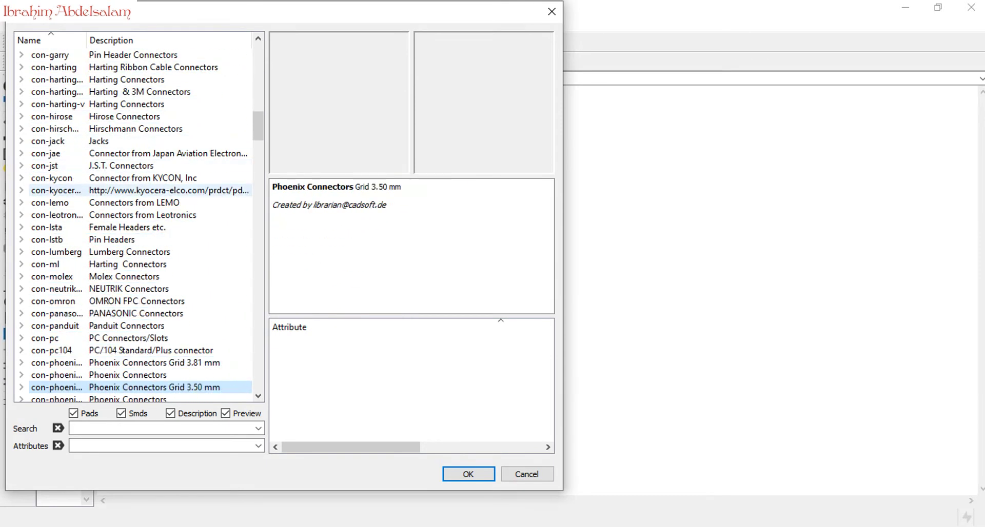
pyautogui.press('Up')
pyautogui.press('Up')
pyautogui.press('Up')
pyautogui.press('Up')
pyautogui.press('Up')
pyautogui.press('Up')
pyautogui.press('Up')
pyautogui.press('Up')
pyautogui.press('Up')
pyautogui.press('Up')
pyautogui.press('Up')
pyautogui.press('Up')
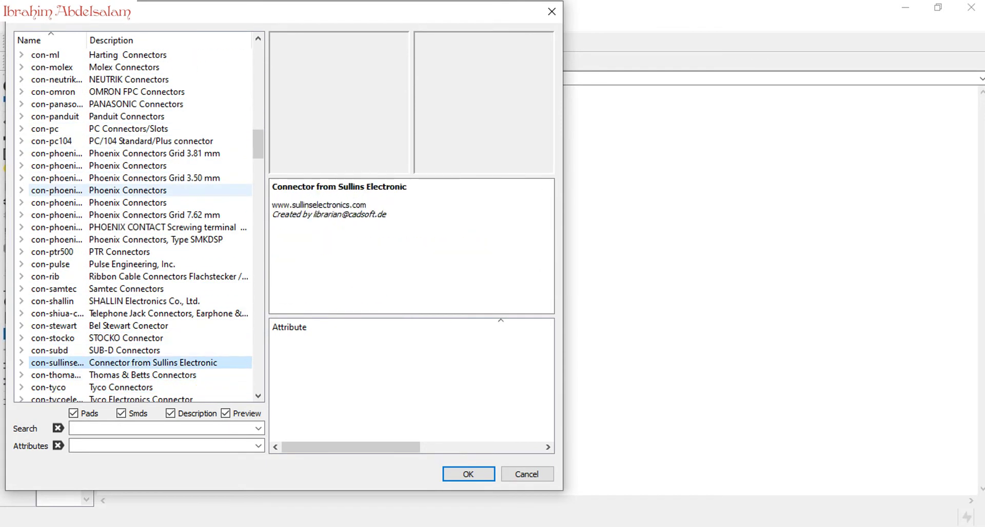
pyautogui.press('Down')
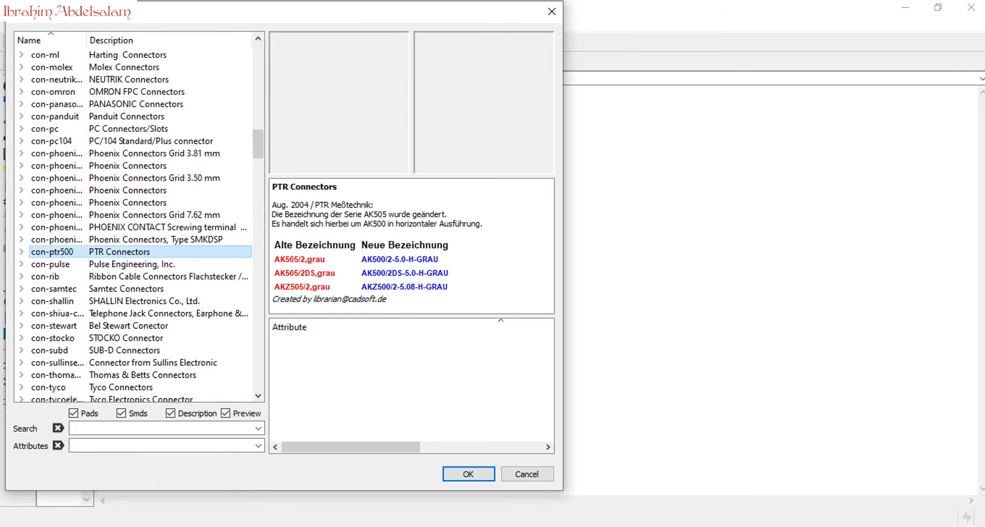
pyautogui.click(21, 252)
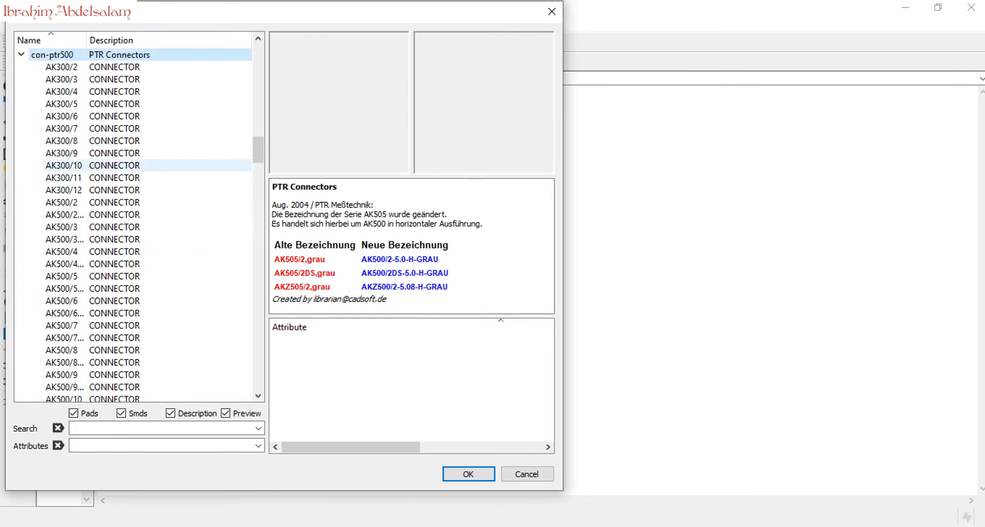
# Place an AK300/2 two-pin connector on the left side of the sheet with its pins facing right
pyautogui.click(62, 79)
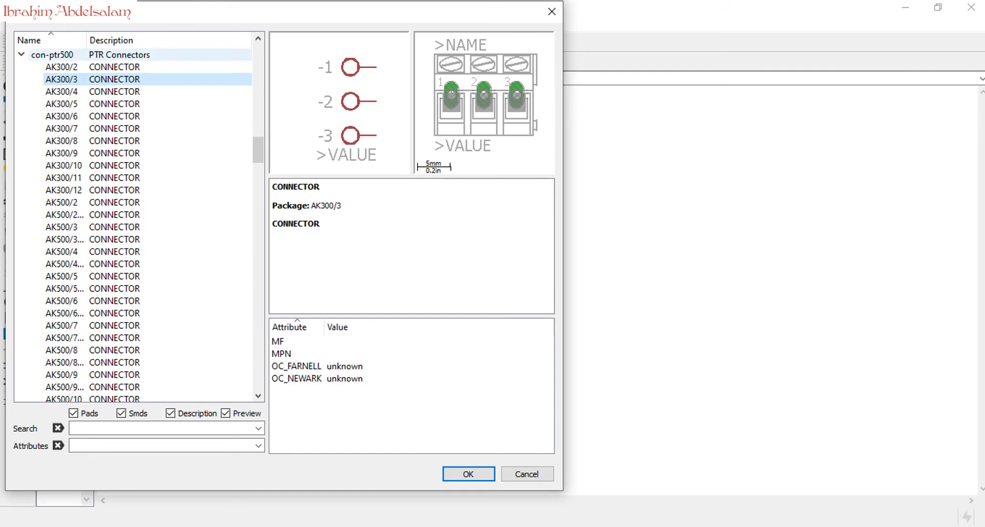
pyautogui.click(62, 68)
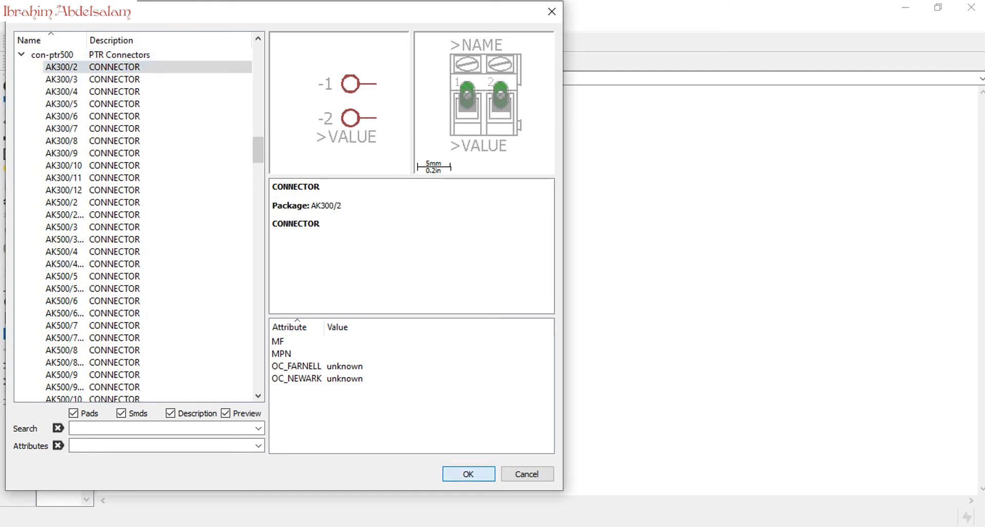
pyautogui.click(468, 474)
pyautogui.rightClick(275, 442)
pyautogui.rightClick(275, 443)
pyautogui.rightClick(354, 260)
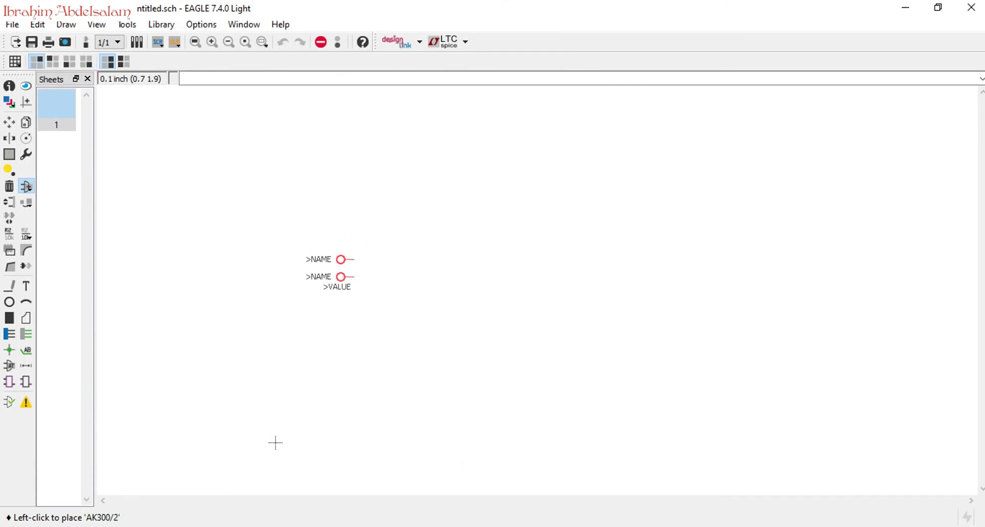
pyautogui.click(319, 286)
# Place a second AK300/2 connector, rotated 180 degrees, far to the right of the first and level with it
pyautogui.rightClick(703, 269)
pyautogui.rightClick(689, 272)
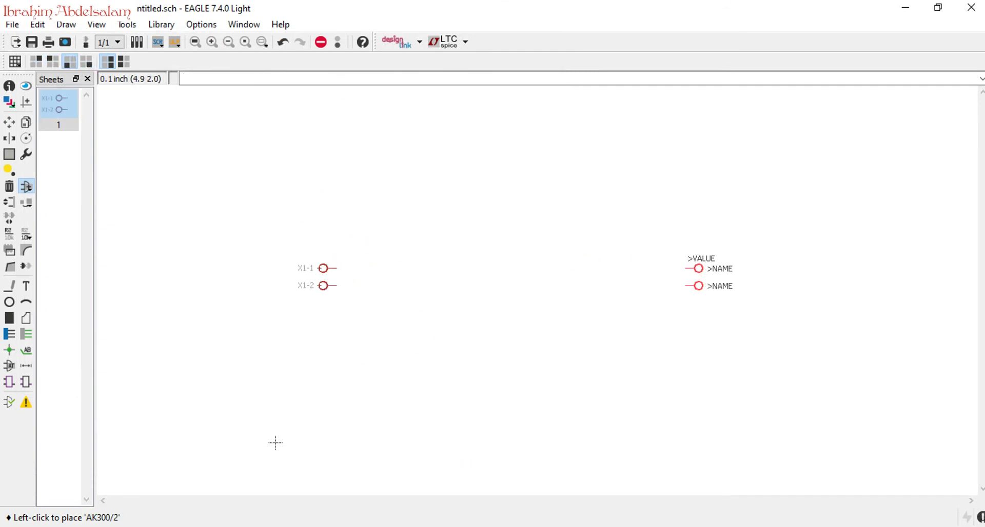
pyautogui.click(707, 277)
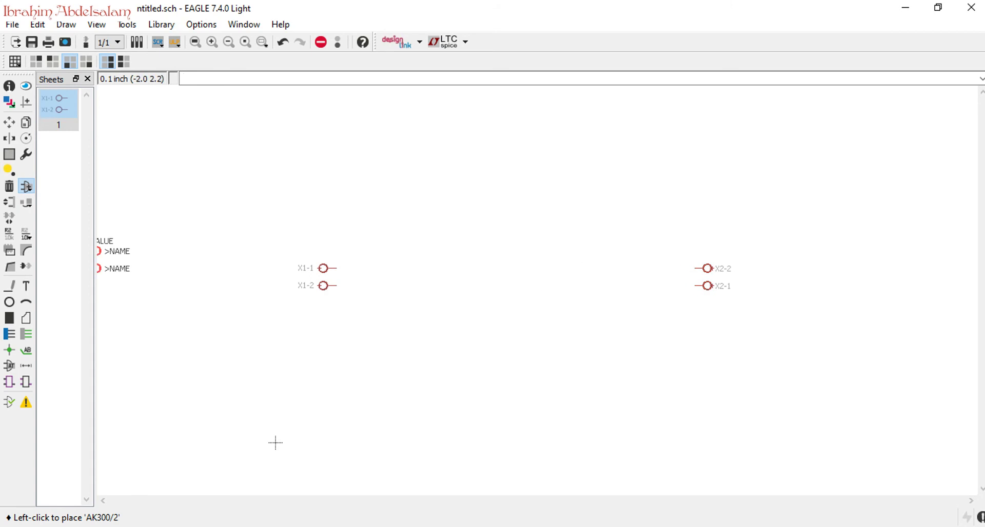
pyautogui.press('Escape')
# Collapse the con-ptr500 library, then find the rectifier library and expand its parts list
pyautogui.click(21, 54)
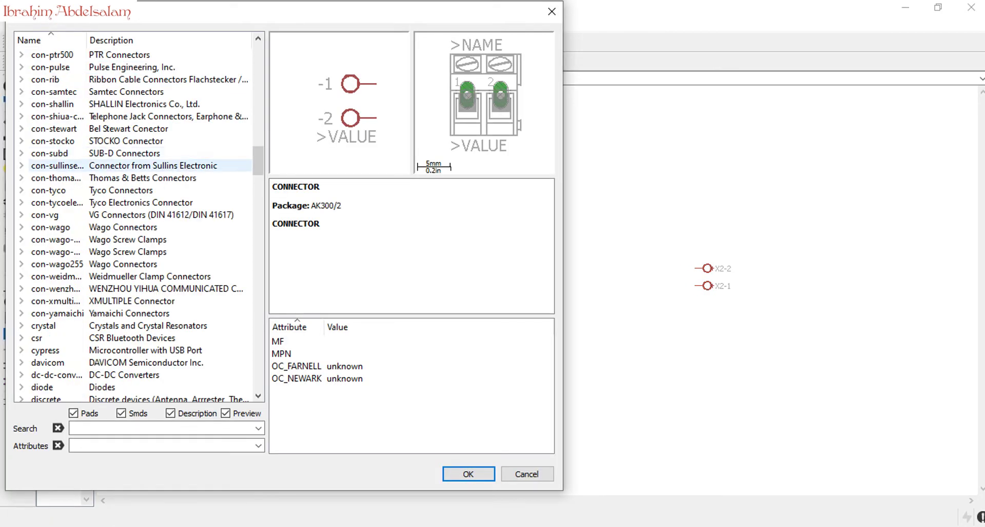
pyautogui.click(57, 166)
pyautogui.press('pagedown')
pyautogui.press('pagedown')
pyautogui.press('pagedown')
pyautogui.press('pagedown')
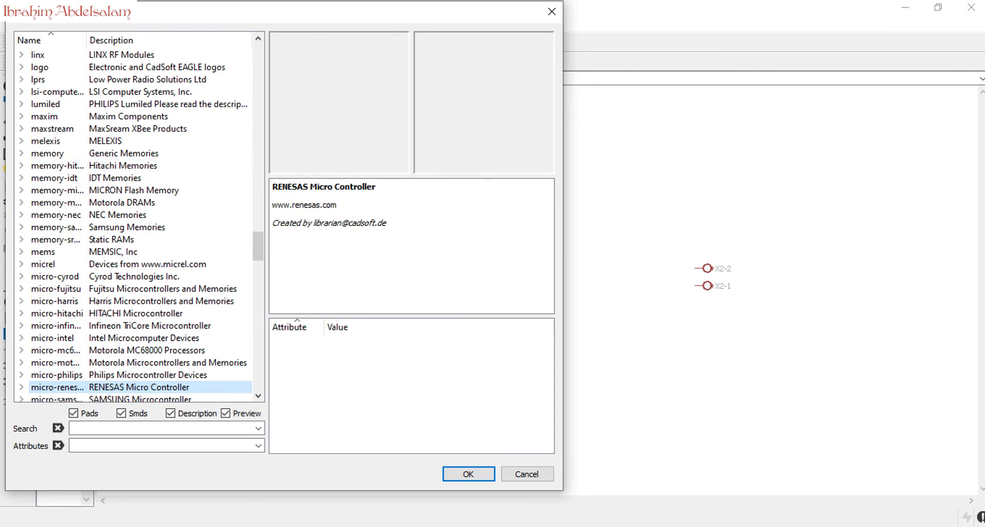
pyautogui.press('Down')
pyautogui.press('Down')
pyautogui.press('Down')
pyautogui.press('Down')
pyautogui.press('Down')
pyautogui.press('Down')
pyautogui.press('Down')
pyautogui.press('Down')
pyautogui.press('Down')
pyautogui.press('Down')
pyautogui.press('Down')
pyautogui.press('Down')
pyautogui.press('Down')
pyautogui.press('Down')
pyautogui.press('Down')
pyautogui.press('Down')
pyautogui.press('Down')
pyautogui.press('Down')
pyautogui.press('Down')
pyautogui.press('Down')
pyautogui.press('Down')
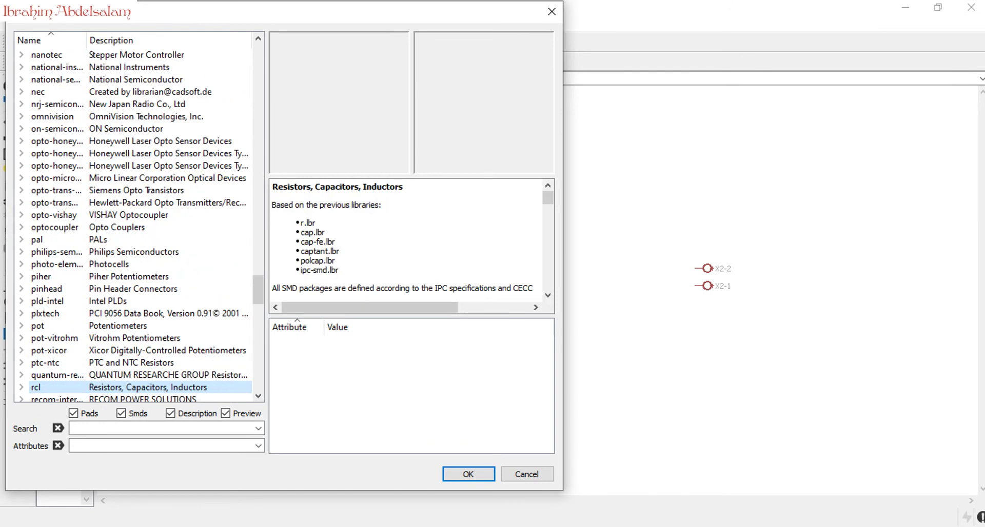
pyautogui.press('Up')
pyautogui.press('Right')
pyautogui.press('Down')
pyautogui.press('Down')
pyautogui.press('Down')
pyautogui.press('Down')
pyautogui.press('Down')
pyautogui.press('Down')
pyautogui.press('Down')
pyautogui.press('Down')
pyautogui.press('Down')
pyautogui.press('Down')
pyautogui.press('Down')
pyautogui.press('Down')
pyautogui.press('Down')
pyautogui.press('Down')
pyautogui.press('Down')
pyautogui.press('Down')
pyautogui.press('Down')
pyautogui.press('Down')
pyautogui.press('Down')
pyautogui.press('Down')
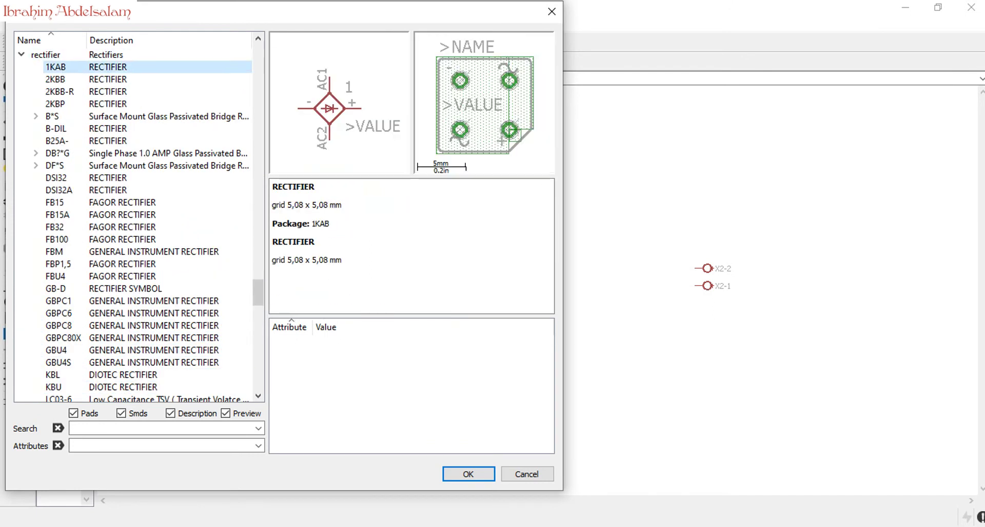
# Place an RB1A bridge rectifier, rotated 90 degrees, just to the right of the first connector
pyautogui.press('Down')
pyautogui.press('Down')
pyautogui.press('Down')
pyautogui.press('Down')
pyautogui.press('Down')
pyautogui.press('Down')
pyautogui.press('Down')
pyautogui.press('Down')
pyautogui.press('Down')
pyautogui.press('Down')
pyautogui.press('Down')
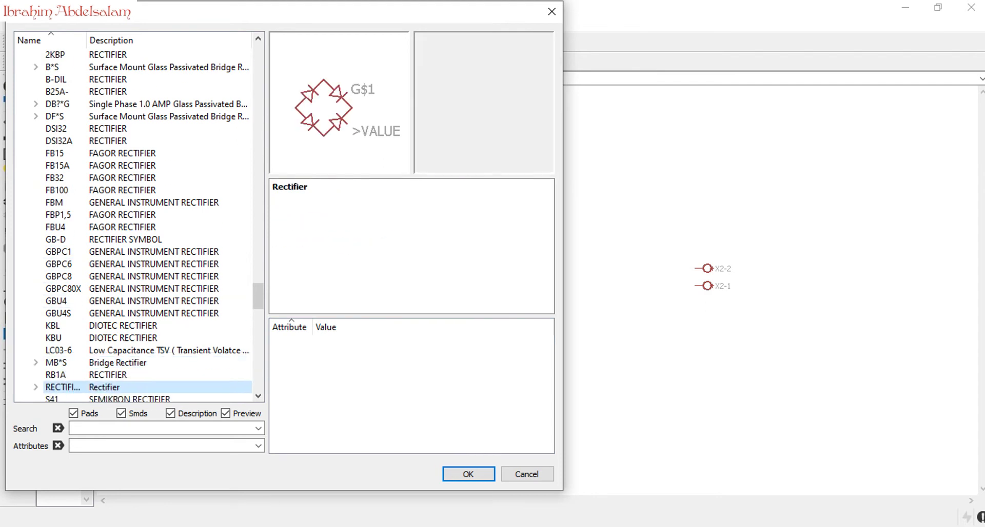
pyautogui.press('Up')
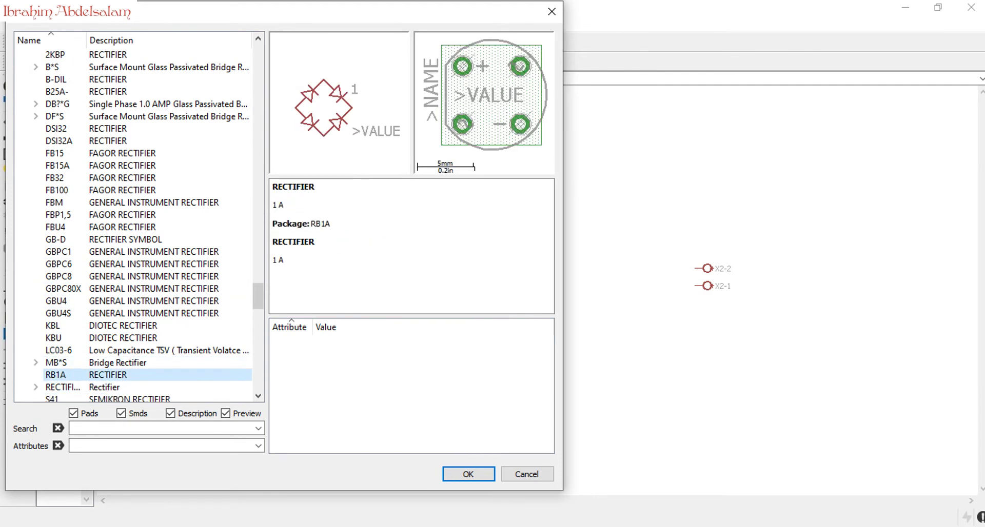
pyautogui.press('Return')
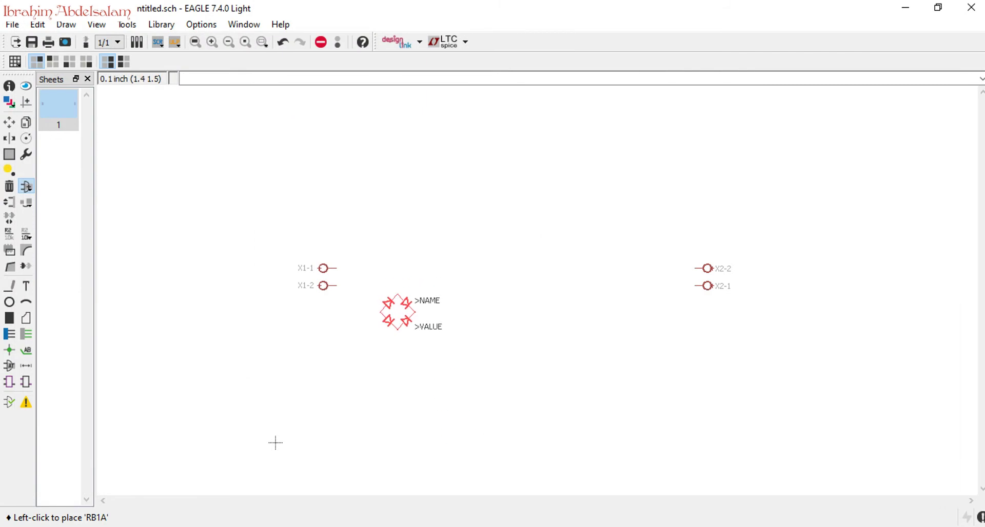
pyautogui.rightClick(276, 443)
pyautogui.rightClick(275, 442)
pyautogui.rightClick(276, 443)
pyautogui.rightClick(276, 442)
pyautogui.rightClick(276, 443)
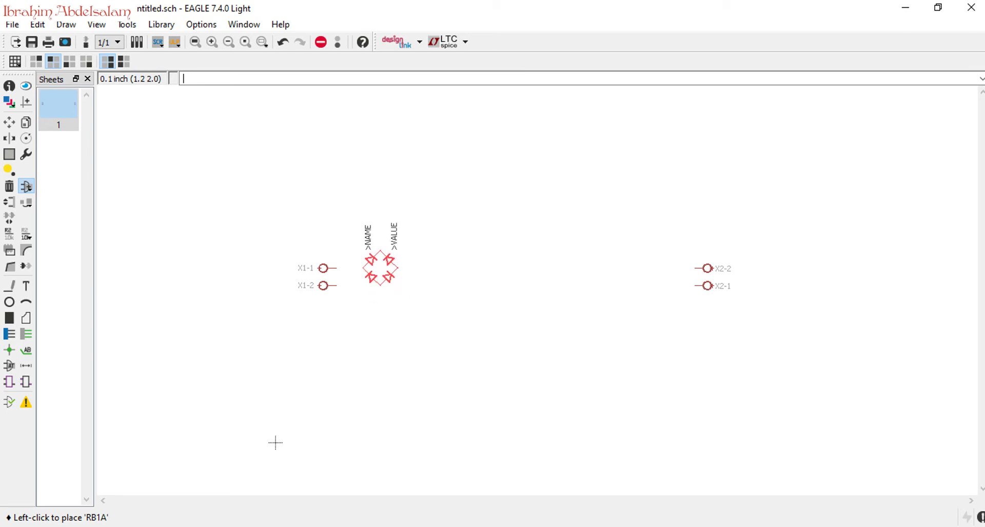
pyautogui.click(380, 269)
# Collapse the rectifier library and expand the CPOL-EU polarized capacitors in the rcl library
pyautogui.click(26, 186)
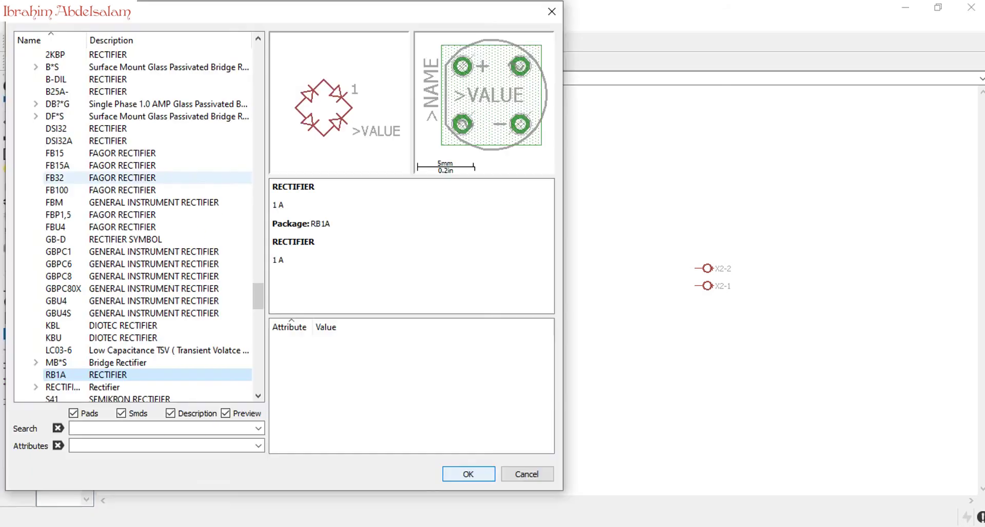
pyautogui.scroll(1, 132, 203)
pyautogui.click(21, 154)
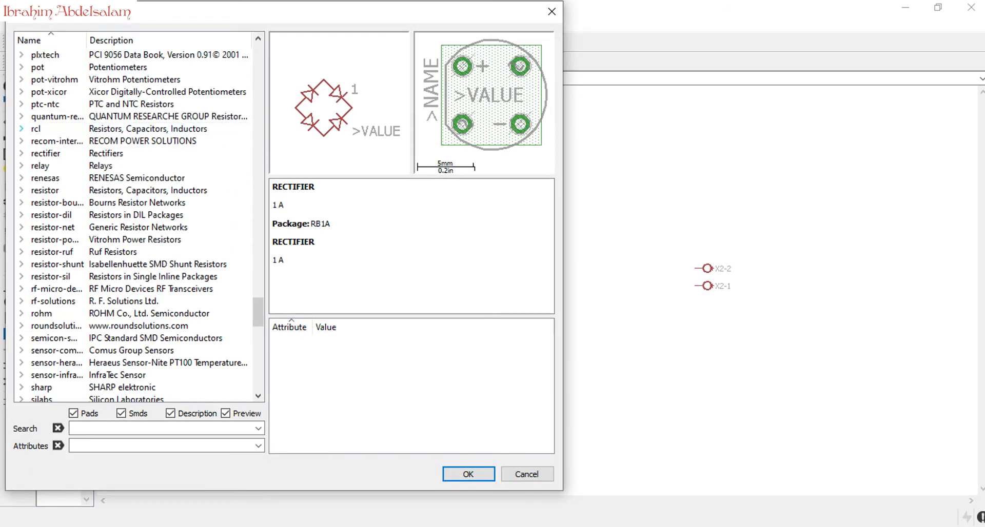
pyautogui.doubleClick(36, 129)
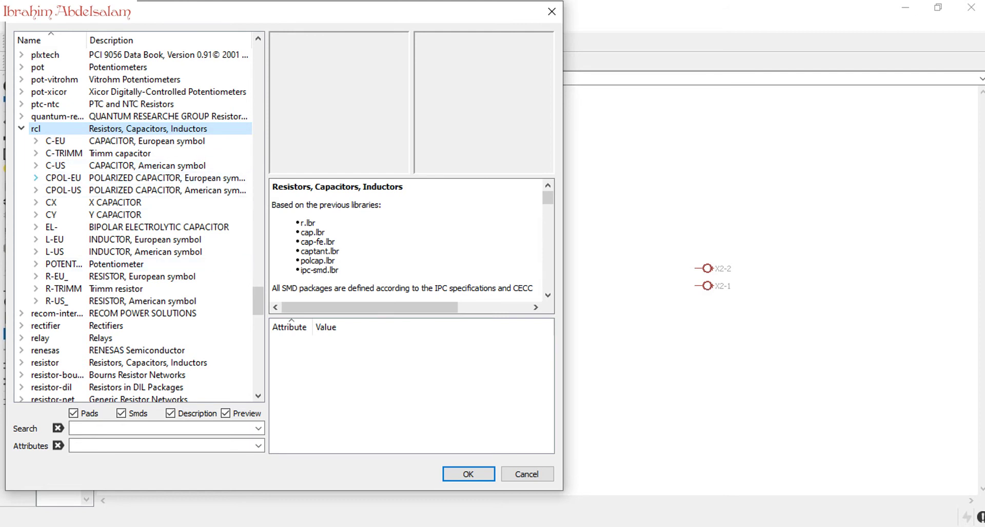
pyautogui.click(36, 178)
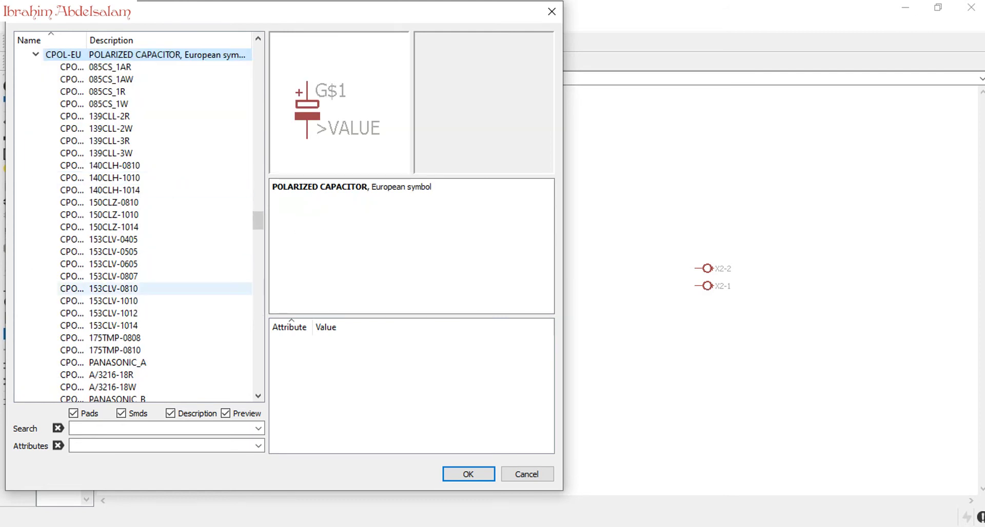
# Place a CPOL-EU polarized capacitor with the EB22,5D package upright, just to the right of the bridge rectifier
pyautogui.scroll(-7, 103, 302)
pyautogui.click(103, 301)
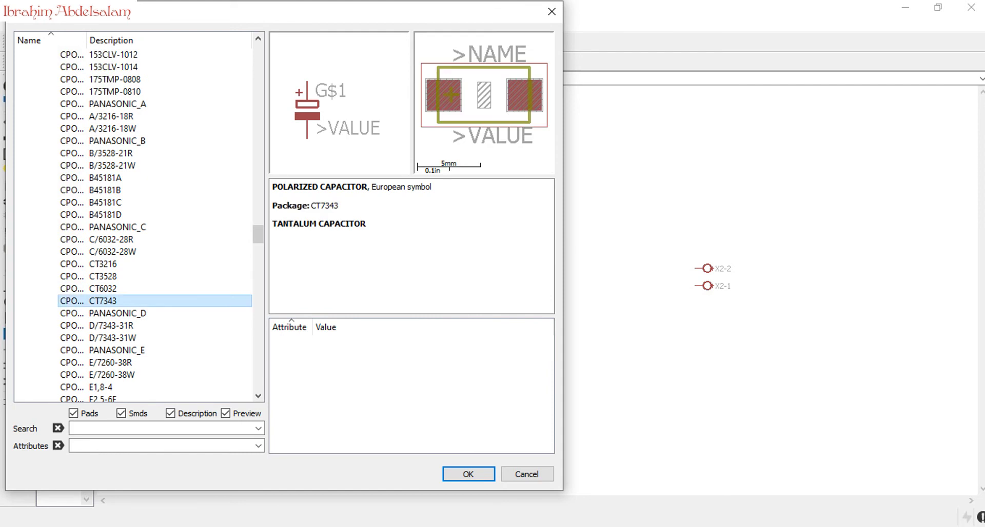
pyautogui.press('Down')
pyautogui.press('Down')
pyautogui.press('Down')
pyautogui.press('Down')
pyautogui.press('Down')
pyautogui.press('Down')
pyautogui.press('Down')
pyautogui.press('Down')
pyautogui.press('Down')
pyautogui.press('Down')
pyautogui.press('Down')
pyautogui.press('Down')
pyautogui.press('Down')
pyautogui.press('Down')
pyautogui.press('Down')
pyautogui.press('Down')
pyautogui.press('Down')
pyautogui.press('Down')
pyautogui.press('Down')
pyautogui.press('Down')
pyautogui.press('Down')
pyautogui.press('Down')
pyautogui.press('Down')
pyautogui.press('Down')
pyautogui.press('Down')
pyautogui.press('Down')
pyautogui.press('Down')
pyautogui.press('Down')
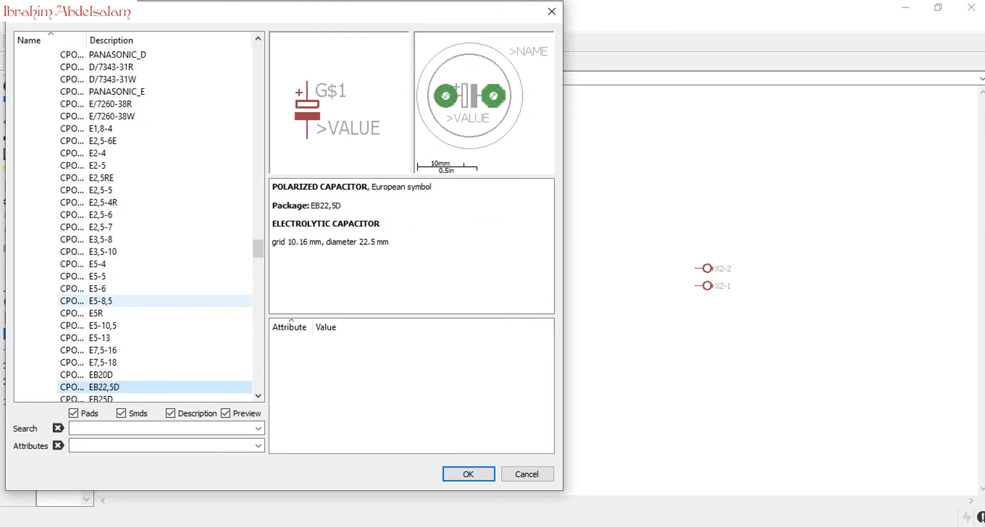
pyautogui.press('Return')
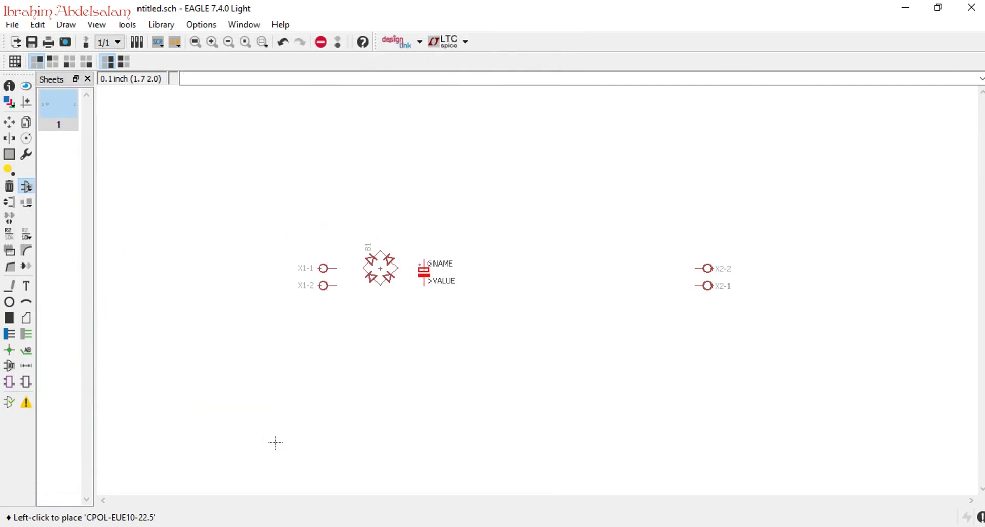
pyautogui.click(424, 272)
pyautogui.press('Escape')
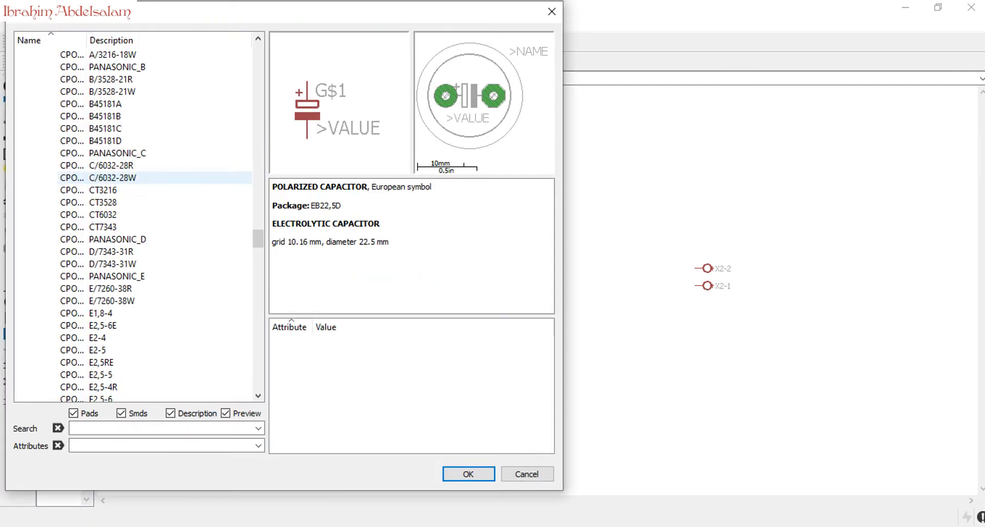
# Collapse the CPOL-EU variants and select the C025-024X044 variant of the C-EU capacitor in the rcl library
pyautogui.scroll(13, 133, 178)
pyautogui.click(36, 203)
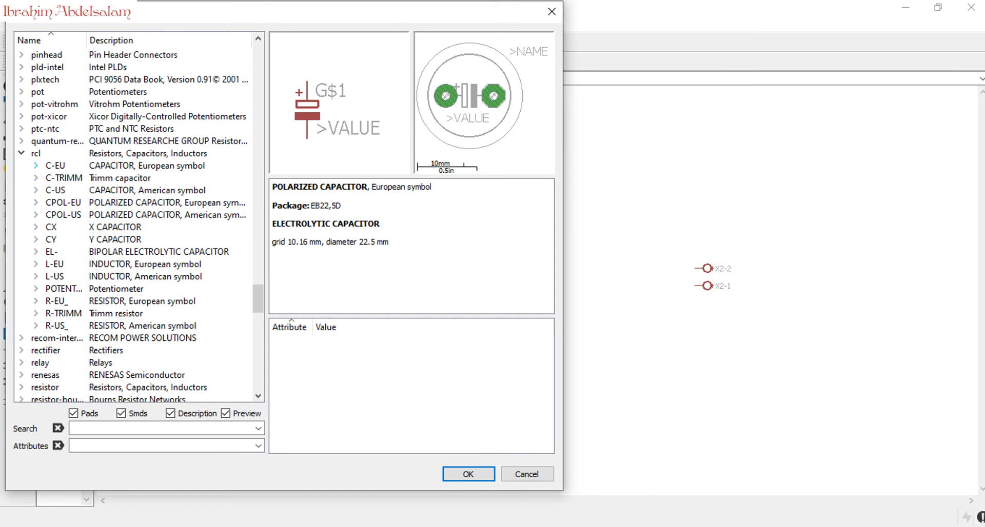
pyautogui.click(36, 165)
pyautogui.click(103, 67)
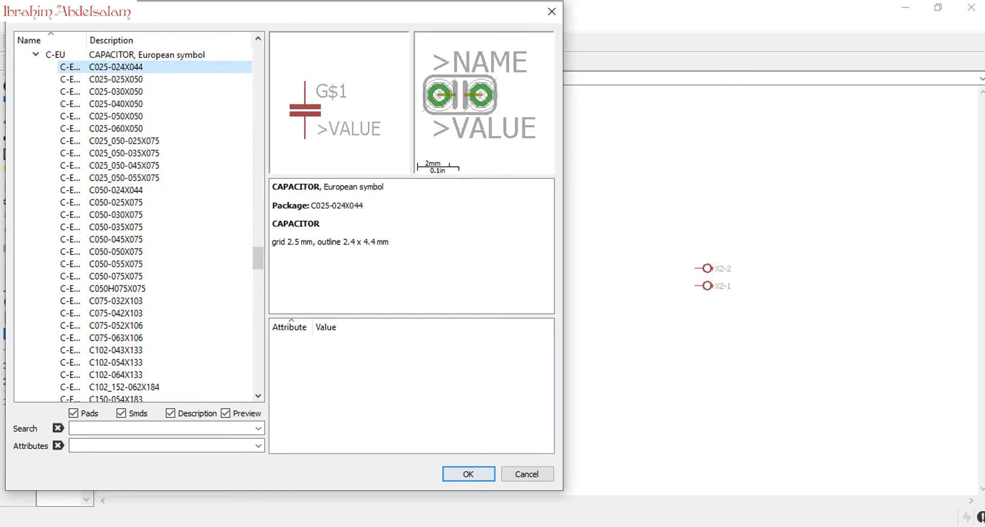
# Place the C-EU capacitor, rotated 180 degrees, just to the left of the second connector
pyautogui.click(468, 474)
pyautogui.rightClick(607, 268)
pyautogui.rightClick(633, 268)
pyautogui.rightClick(633, 269)
pyautogui.rightClick(633, 268)
pyautogui.rightClick(633, 267)
pyautogui.rightClick(633, 266)
pyautogui.click(633, 272)
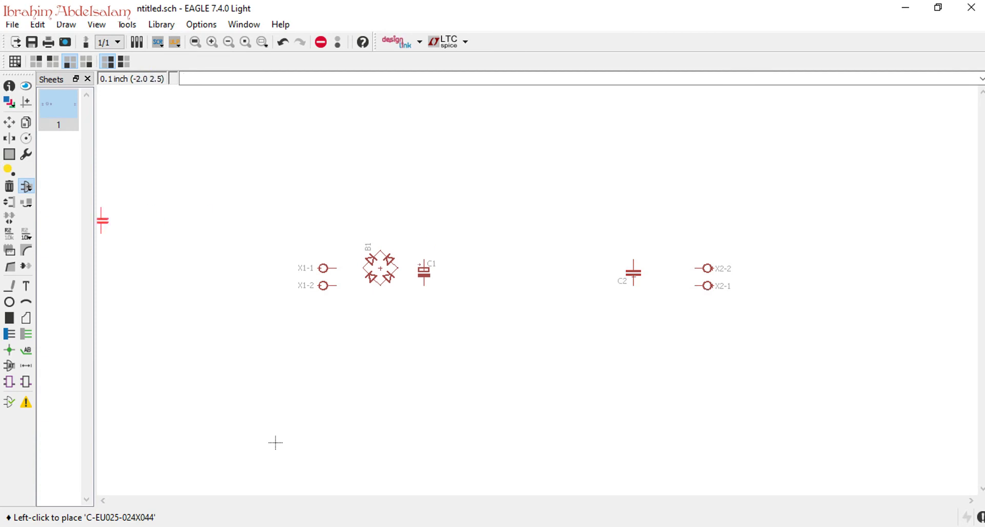
pyautogui.press('Escape')
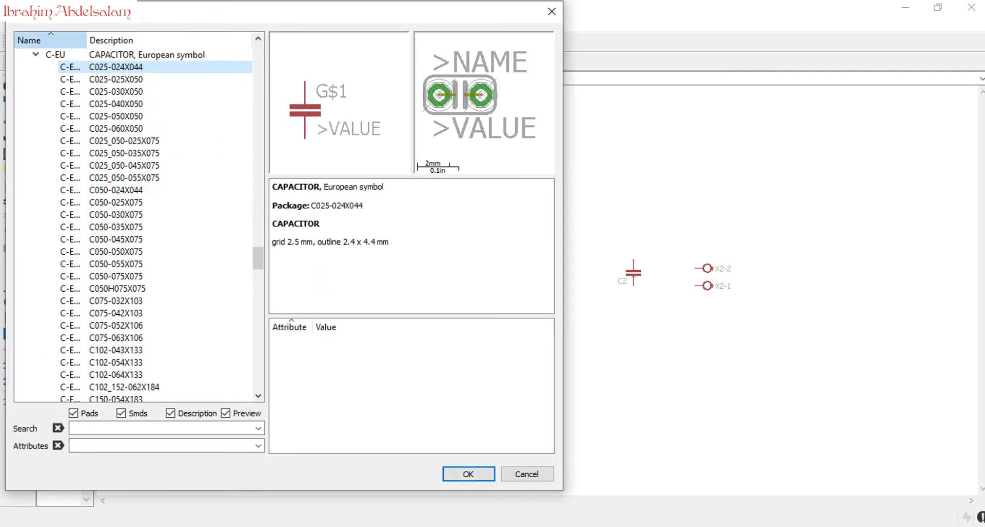
# Sort the library list in descending name order and expand the v-reg library
pyautogui.click(50, 40)
pyautogui.scroll(-4, 56, 288)
pyautogui.click(56, 227)
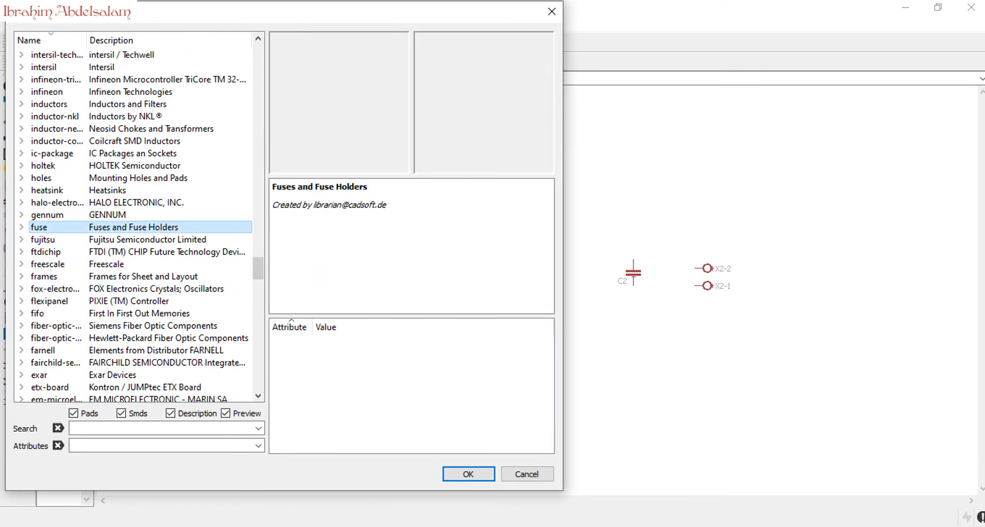
pyautogui.press('v')
pyautogui.press('Down')
pyautogui.press('Down')
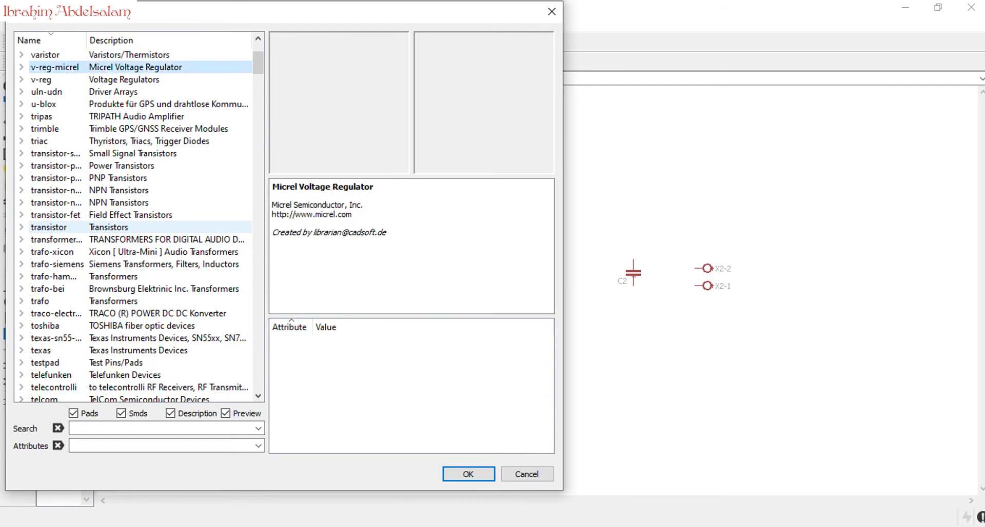
pyautogui.press('Right')
# Place an LM337TL voltage regulator between the two capacitors, slightly above their level
pyautogui.press('Down')
pyautogui.press('Down')
pyautogui.press('Down')
pyautogui.press('Down')
pyautogui.press('Down')
pyautogui.press('Down')
pyautogui.press('Down')
pyautogui.press('Down')
pyautogui.press('Down')
pyautogui.press('Down')
pyautogui.press('Down')
pyautogui.press('Down')
pyautogui.press('Down')
pyautogui.press('Down')
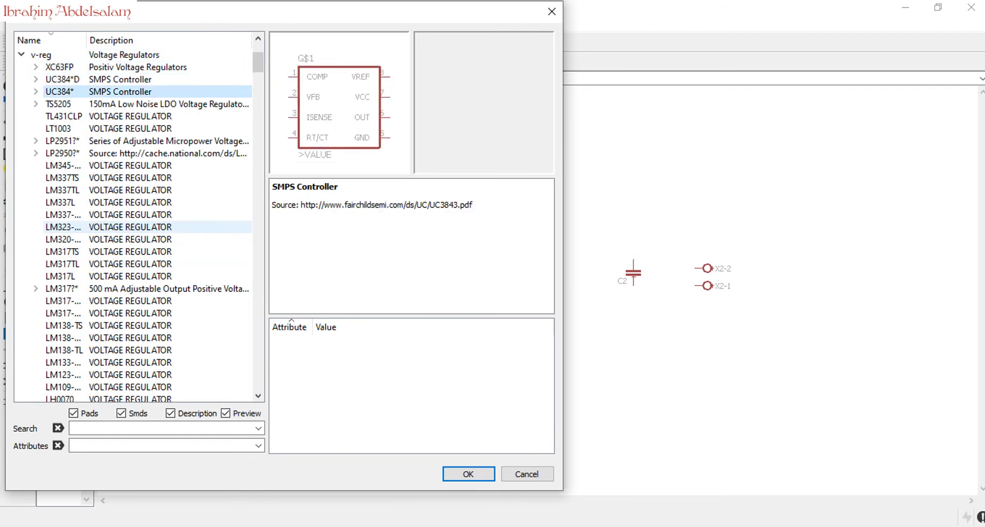
pyautogui.press('Up')
pyautogui.press('Up')
pyautogui.press('Up')
pyautogui.press('Up')
pyautogui.press('Down')
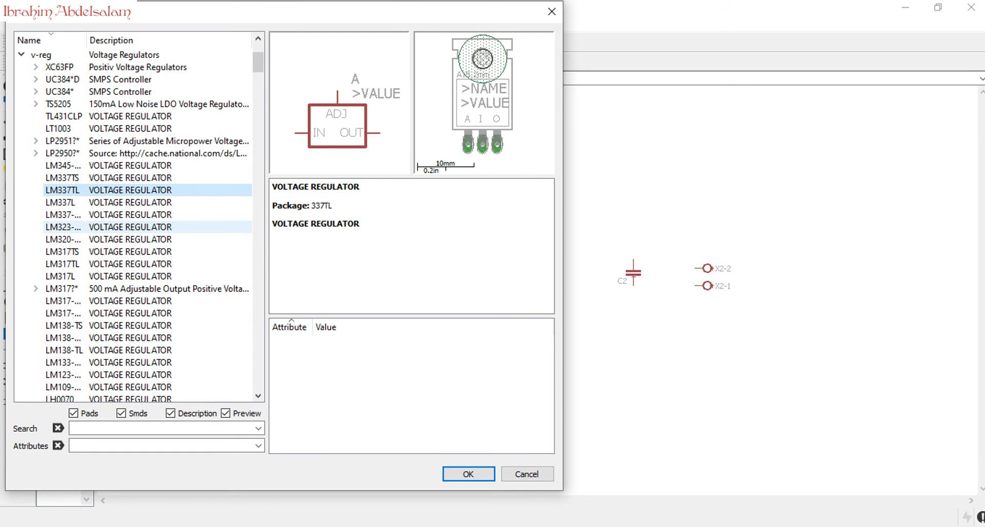
pyautogui.click(468, 474)
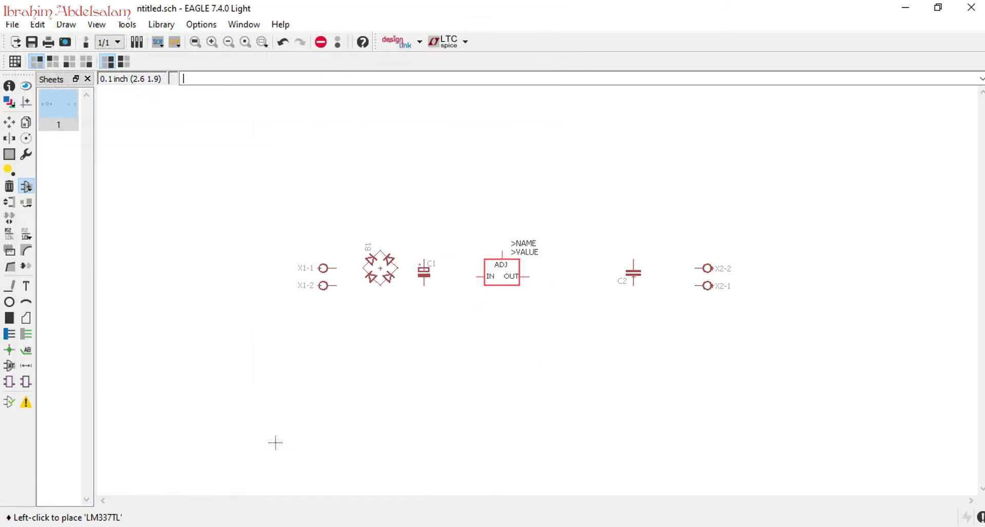
pyautogui.click(493, 246)
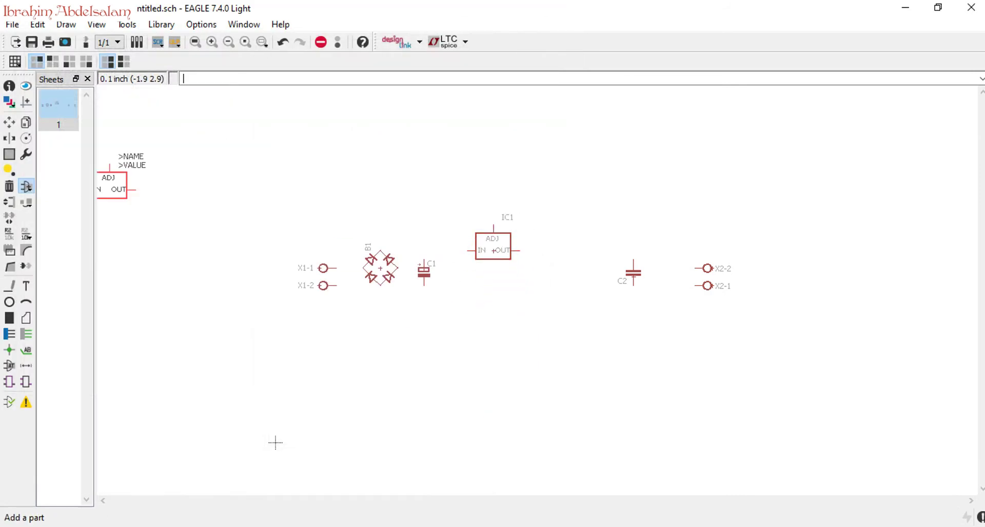
# Examine the symbols and packages of the v-reg regulators from XC63FP through LP2950 and LM317TS to LD117A
pyautogui.click(26, 186)
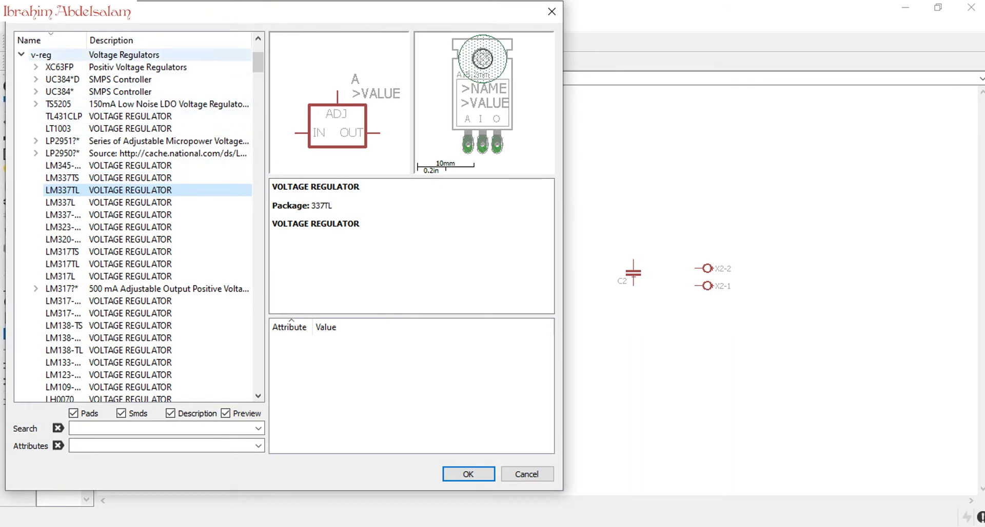
pyautogui.click(36, 67)
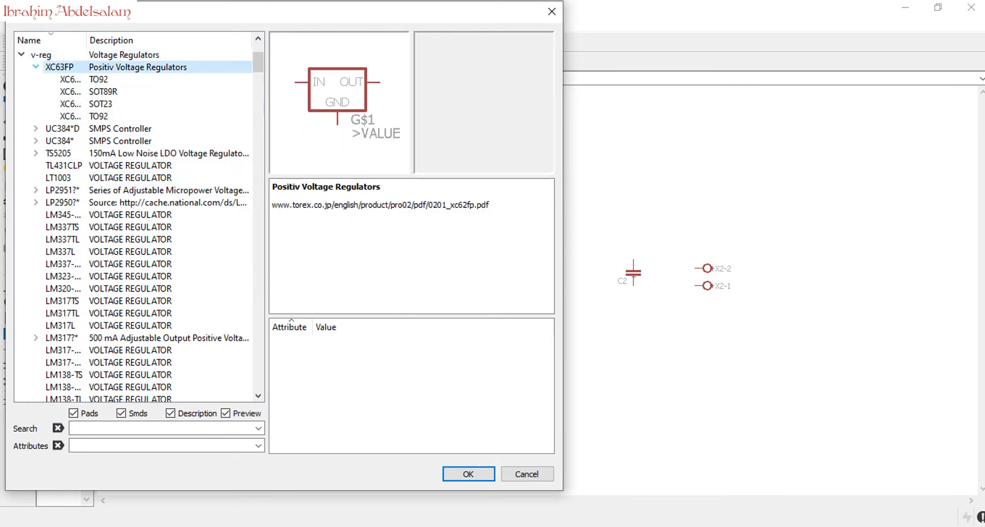
pyautogui.click(36, 67)
pyautogui.click(63, 153)
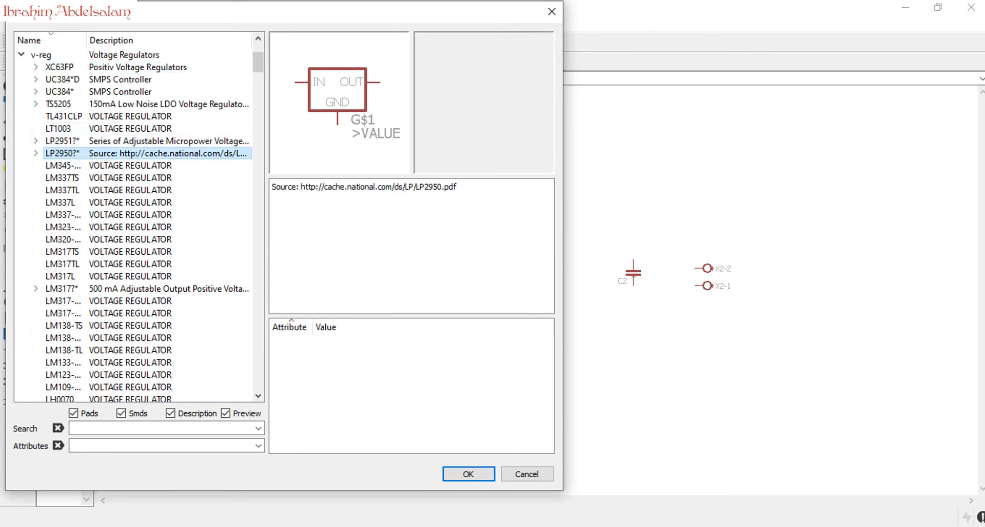
pyautogui.press('Down')
pyautogui.press('Down')
pyautogui.press('Down')
pyautogui.press('Down')
pyautogui.press('Down')
pyautogui.press('Down')
pyautogui.press('Down')
pyautogui.press('Down')
pyautogui.press('Down')
pyautogui.press('Down')
pyautogui.press('Down')
pyautogui.press('Down')
pyautogui.press('Down')
pyautogui.press('Down')
pyautogui.press('Down')
pyautogui.press('Down')
pyautogui.press('Down')
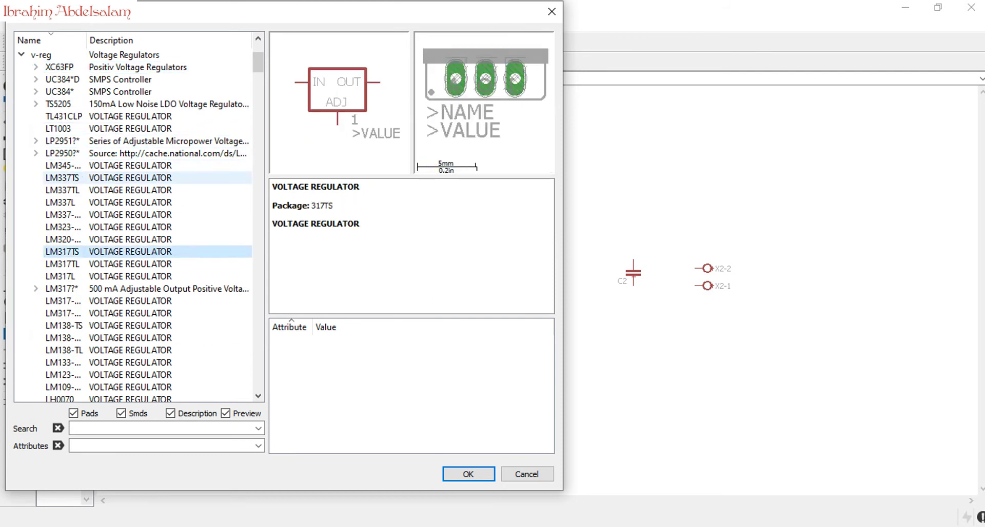
pyautogui.press('Down')
pyautogui.press('Down')
pyautogui.press('Down')
pyautogui.press('Down')
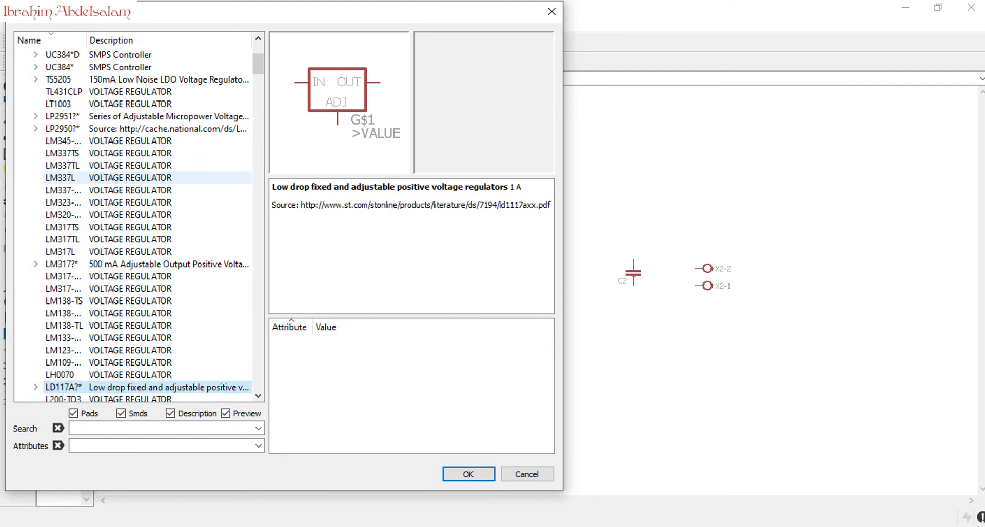
# Place a 78XXL voltage regulator from the v-reg library in the free area below the gap between the two capacitors
pyautogui.press('Down')
pyautogui.press('Down')
pyautogui.press('Down')
pyautogui.press('Down')
pyautogui.press('Down')
pyautogui.press('Up')
pyautogui.press('Up')
pyautogui.press('Up')
pyautogui.press('Up')
pyautogui.press('Down')
pyautogui.press('Down')
pyautogui.press('Down')
pyautogui.press('Down')
pyautogui.press('Down')
pyautogui.press('Down')
pyautogui.press('Down')
pyautogui.press('Down')
pyautogui.press('Down')
pyautogui.press('Down')
pyautogui.press('Down')
pyautogui.press('Down')
pyautogui.press('Down')
pyautogui.press('Down')
pyautogui.press('Down')
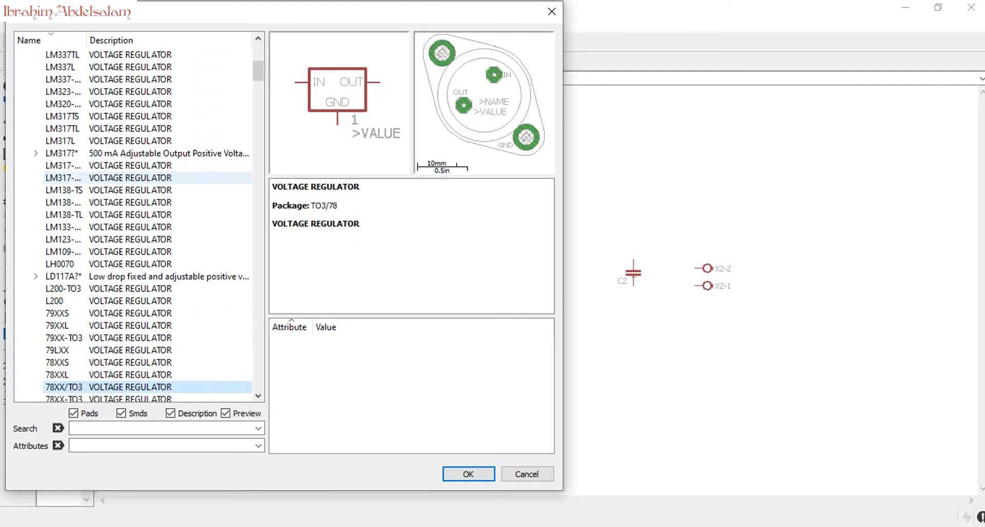
pyautogui.press('Up')
pyautogui.press('Up')
pyautogui.press('Up')
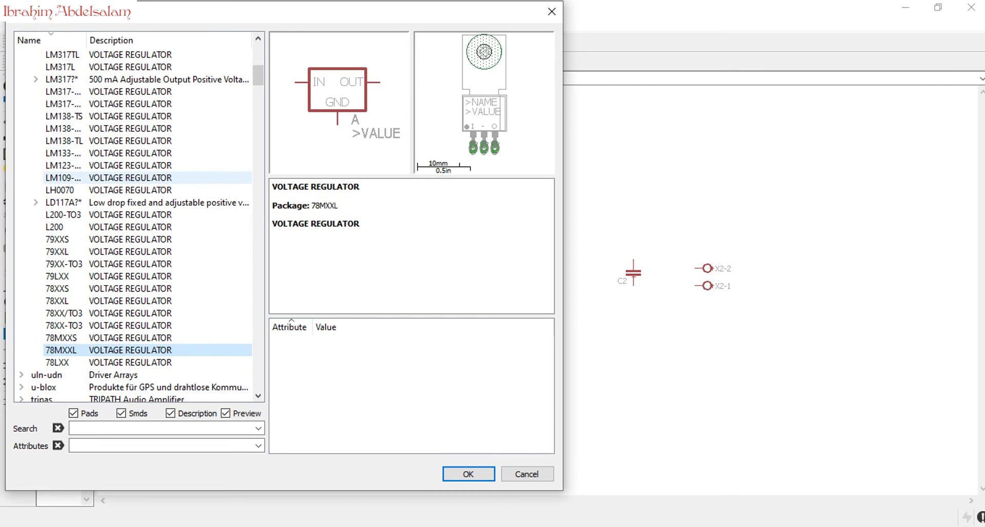
pyautogui.press('Up')
pyautogui.press('Up')
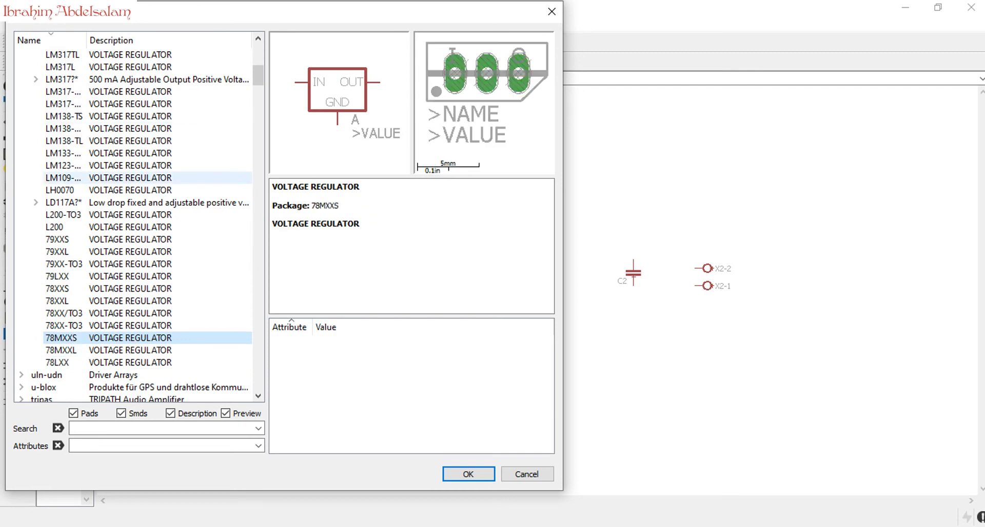
pyautogui.press('Up')
pyautogui.press('Up')
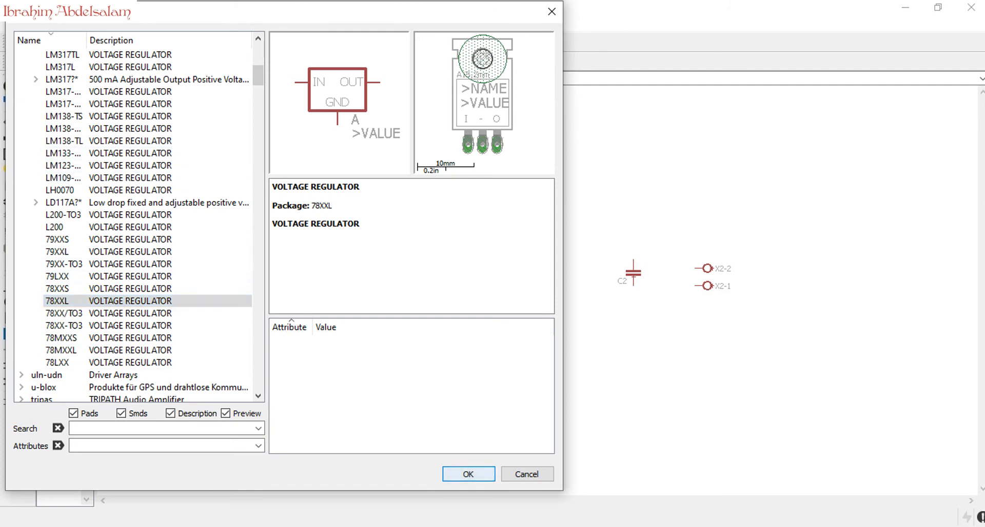
pyautogui.click(469, 474)
pyautogui.click(529, 343)
# Delete the LM337TL regulator and move the 78XXL regulator up between the two capacitors, above their level
pyautogui.click(9, 186)
pyautogui.click(493, 251)
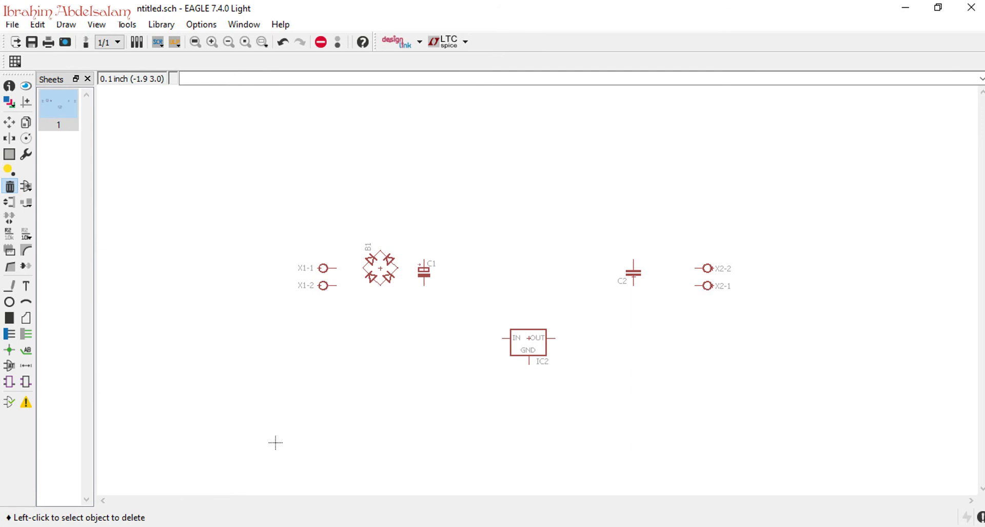
pyautogui.click(10, 123)
pyautogui.click(528, 338)
pyautogui.click(511, 216)
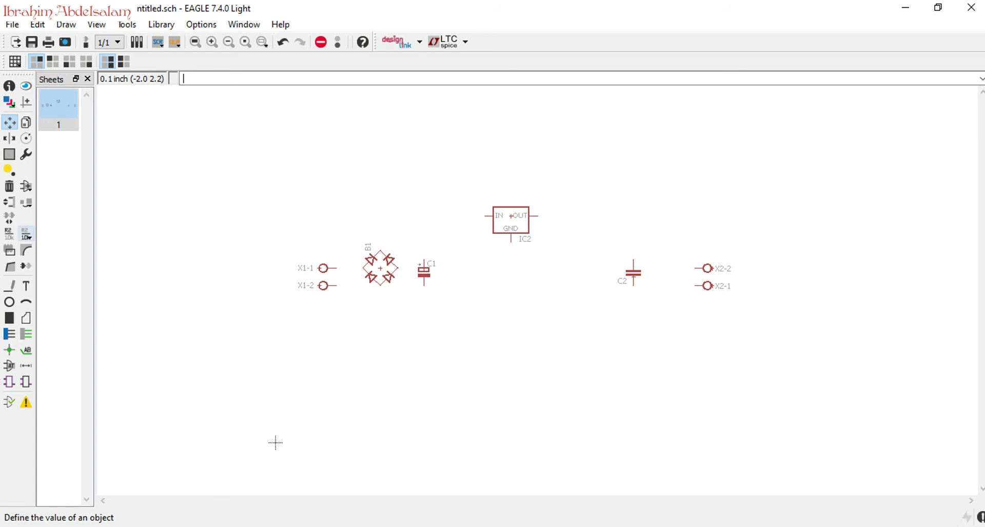
# Set the voltage regulator's value to 7805
pyautogui.click(26, 234)
pyautogui.click(510, 221)
pyautogui.write('7805')
pyautogui.press('Return')
# Set the value of polarized capacitor C1 to 2200uf
pyautogui.click(424, 272)
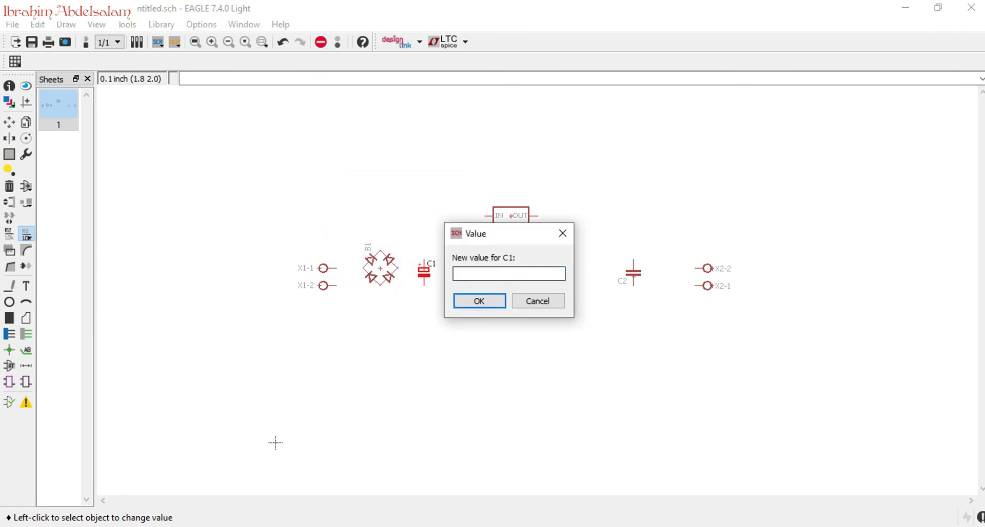
pyautogui.write('1')
pyautogui.press('BackSpace')
pyautogui.write('2200uf')
pyautogui.press('Return')
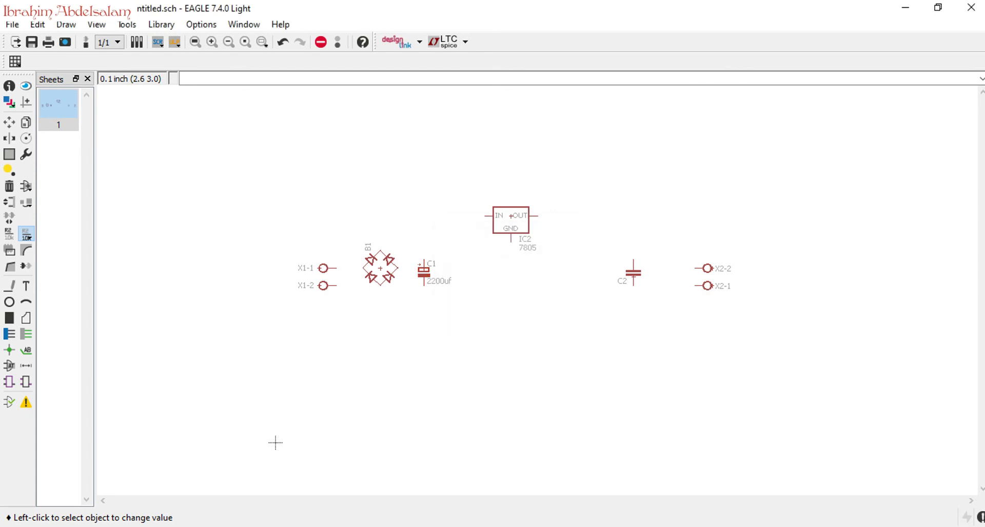
# Set the value of capacitor C2 to 0.1uf
pyautogui.click(634, 276)
pyautogui.write('0.1uf')
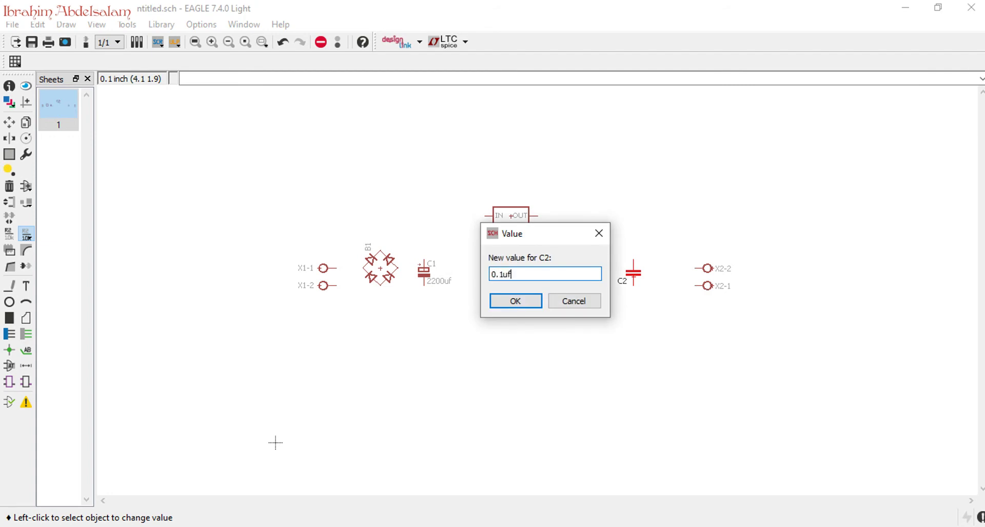
pyautogui.press('Return')
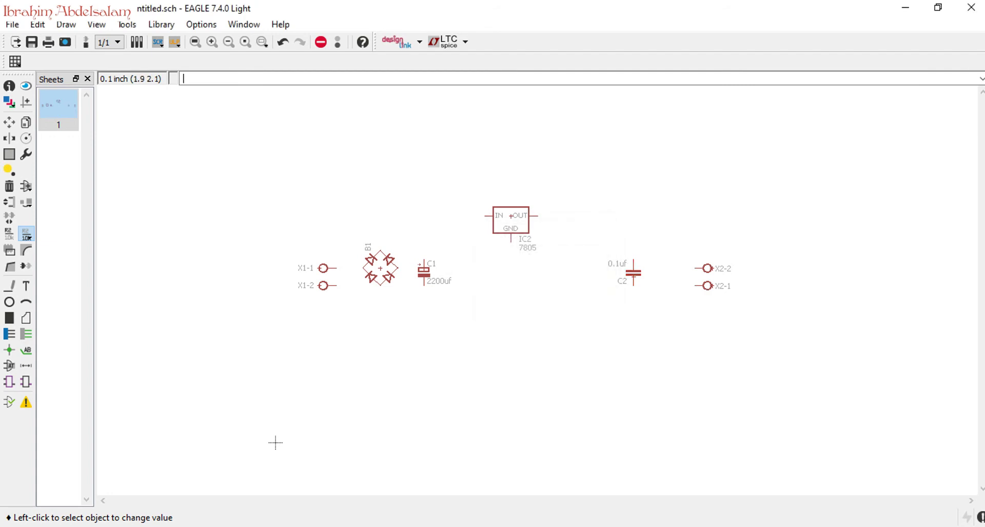
# Rename the X1 input connector as AC1
pyautogui.click(9, 233)
pyautogui.click(275, 442)
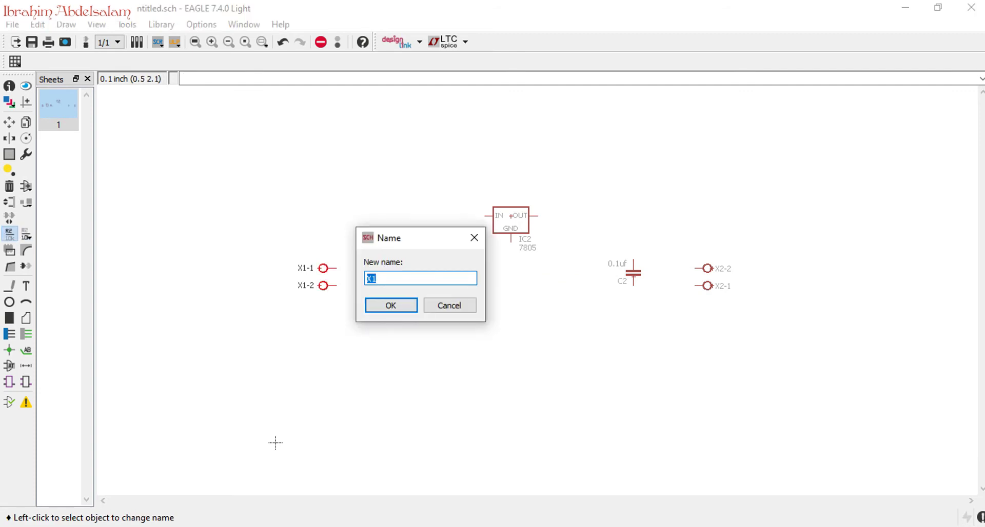
pyautogui.write('AC1')
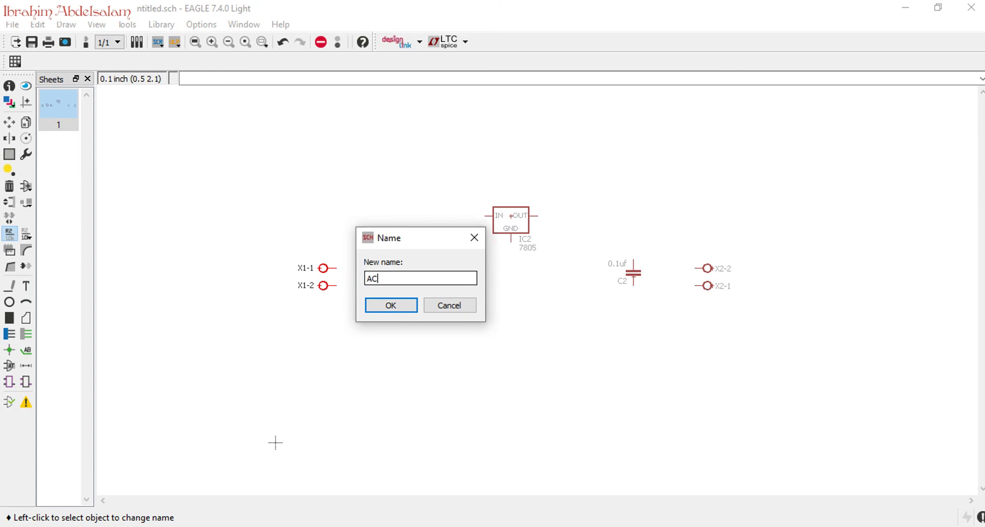
pyautogui.press('Return')
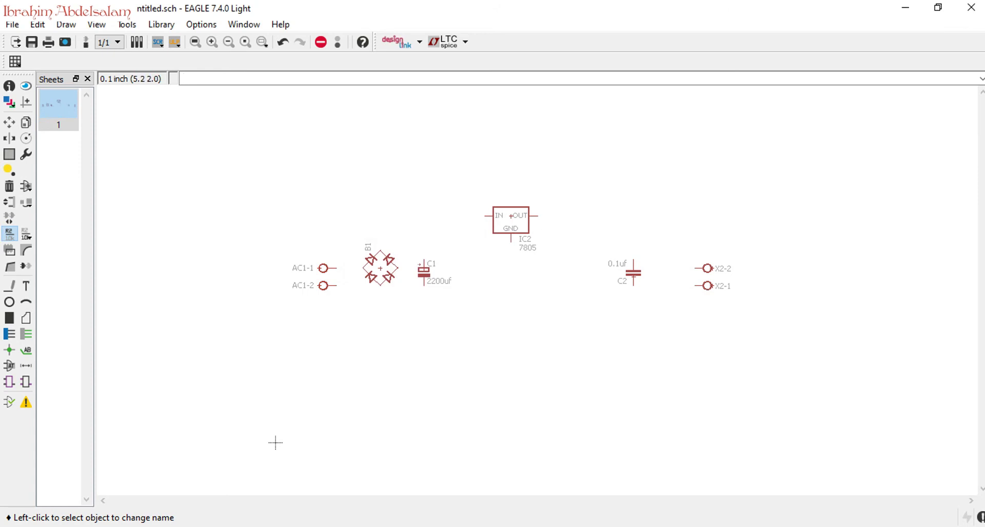
# Rename the X2 output connector as DC_OUT
pyautogui.click(712, 272)
pyautogui.write('DC')
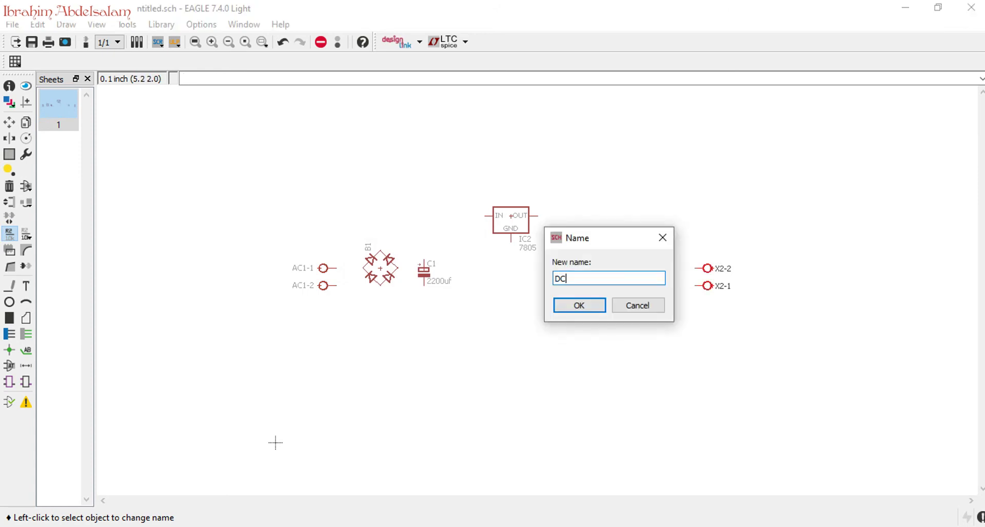
pyautogui.write('_OUT')
pyautogui.press('Return')
# Rename the AC1 input connector as AC_IN
pyautogui.click(276, 443)
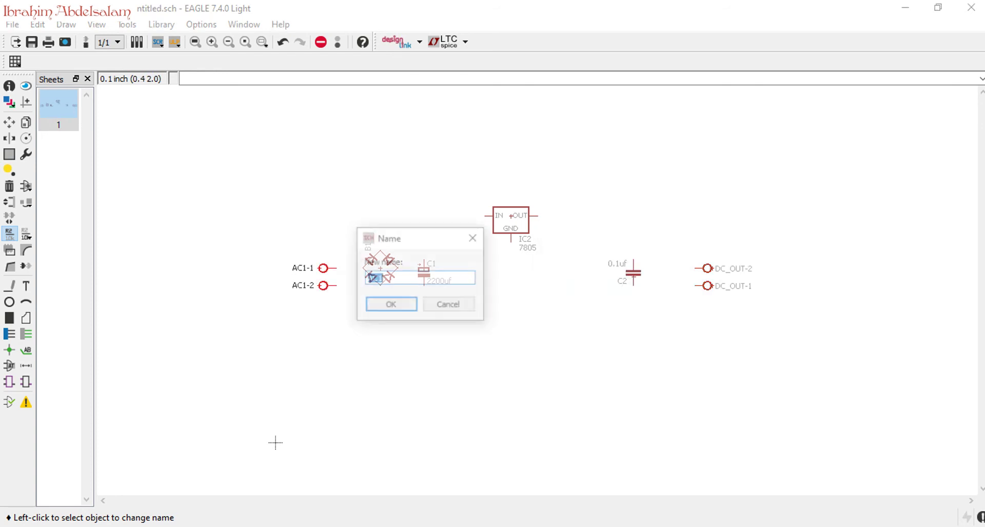
pyautogui.press('BackSpace')
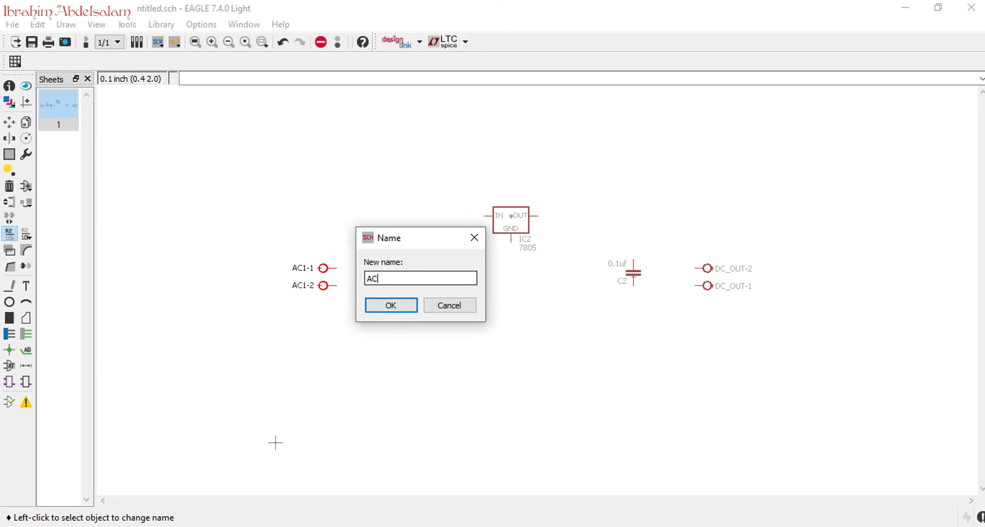
pyautogui.write('_IN')
pyautogui.press('BackSpace')
pyautogui.press('BackSpace')
pyautogui.press('BackSpace')
pyautogui.write('AC_IN')
pyautogui.press('Return')
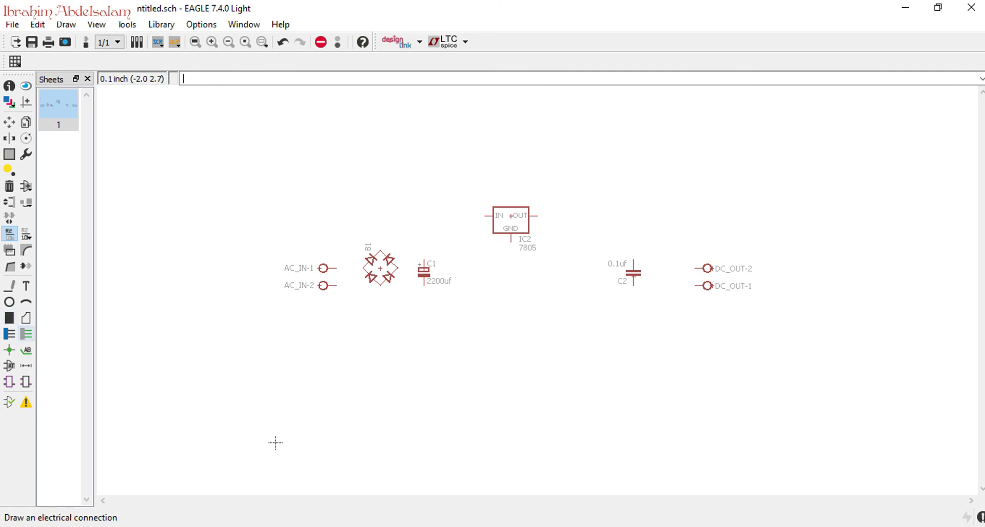
# Wire AC_IN-1 to the bridge rectifier's left corner and AC_IN-2 to its right corner, routing that net below the rectifier
pyautogui.click(26, 334)
pyautogui.click(337, 268)
pyautogui.click(364, 268)
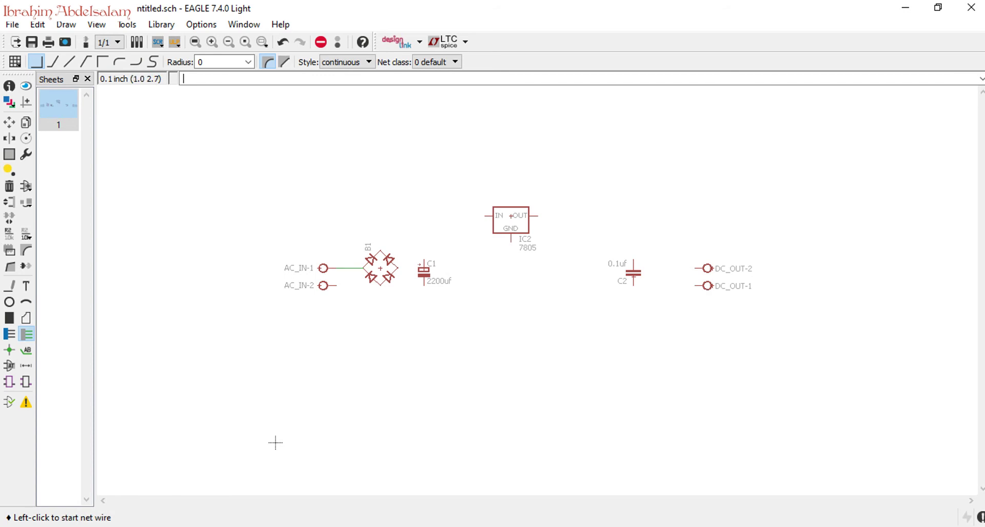
pyautogui.click(398, 269)
pyautogui.click(406, 304)
pyautogui.click(337, 285)
# Wire the rectifier's upper corner to C1's positive pin, and its lower corner to the lower pins of C1 and C2
pyautogui.click(380, 252)
pyautogui.click(381, 285)
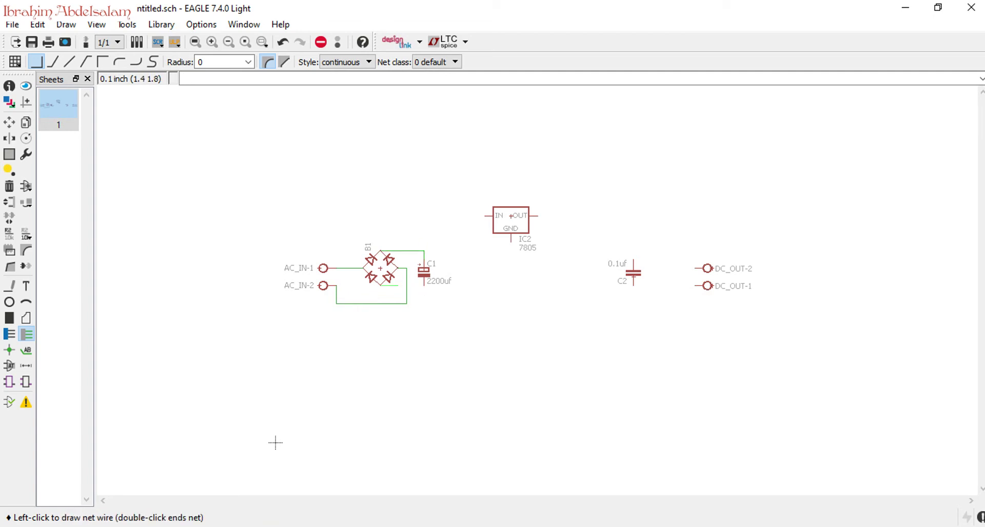
pyautogui.press('Escape')
pyautogui.click(634, 286)
pyautogui.click(424, 285)
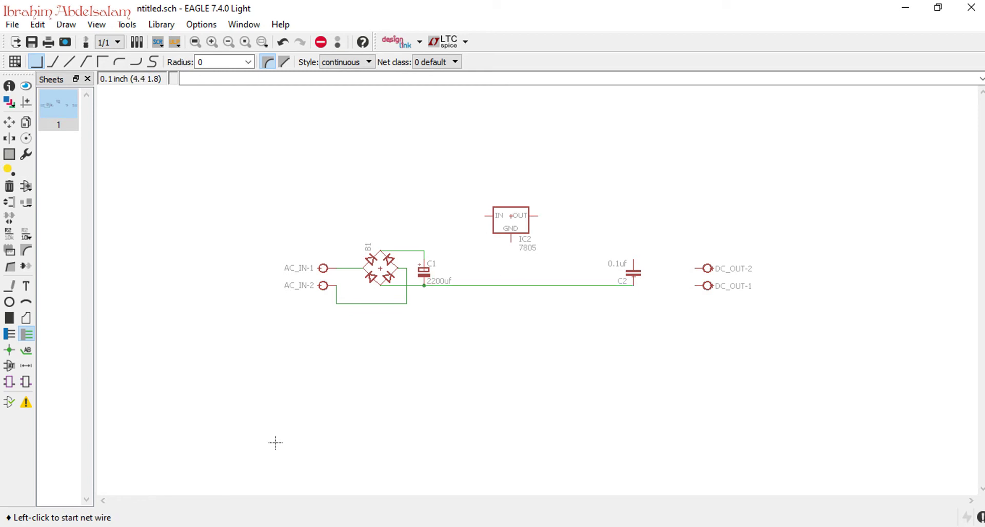
# Wire DC_OUT-1 to C2's lower pin and DC_OUT-2 to C2's upper pin
pyautogui.click(701, 286)
pyautogui.click(634, 286)
pyautogui.click(701, 268)
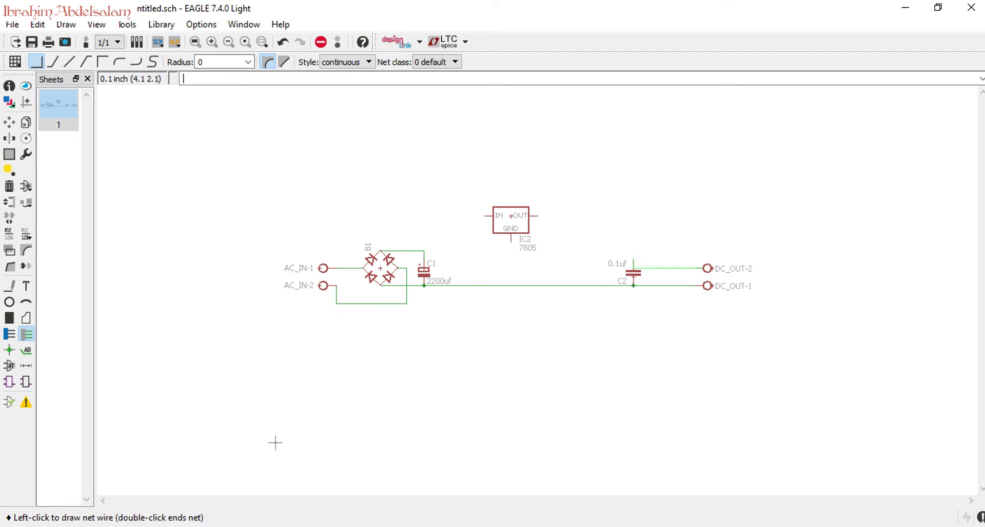
pyautogui.click(634, 260)
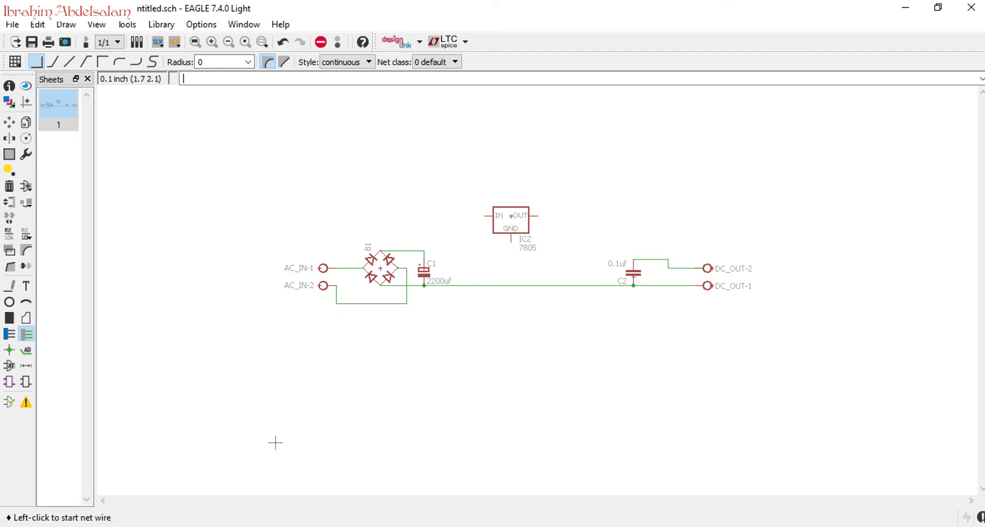
# Wire the 7805 regulator's GND to the lower net, IN to C1's positive net and OUT to the DC_OUT-2 net
pyautogui.click(510, 241)
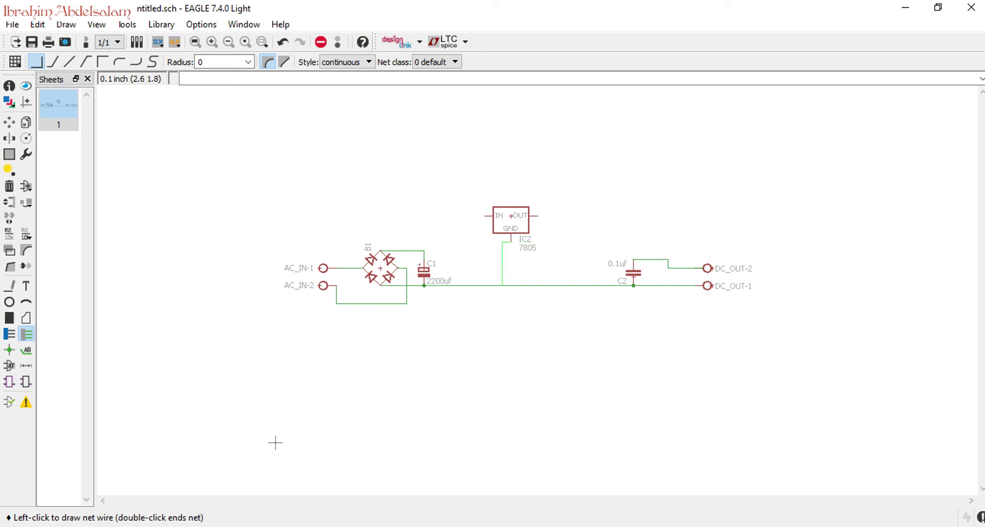
pyautogui.click(502, 286)
pyautogui.click(485, 216)
pyautogui.click(424, 251)
pyautogui.click(537, 215)
pyautogui.click(650, 260)
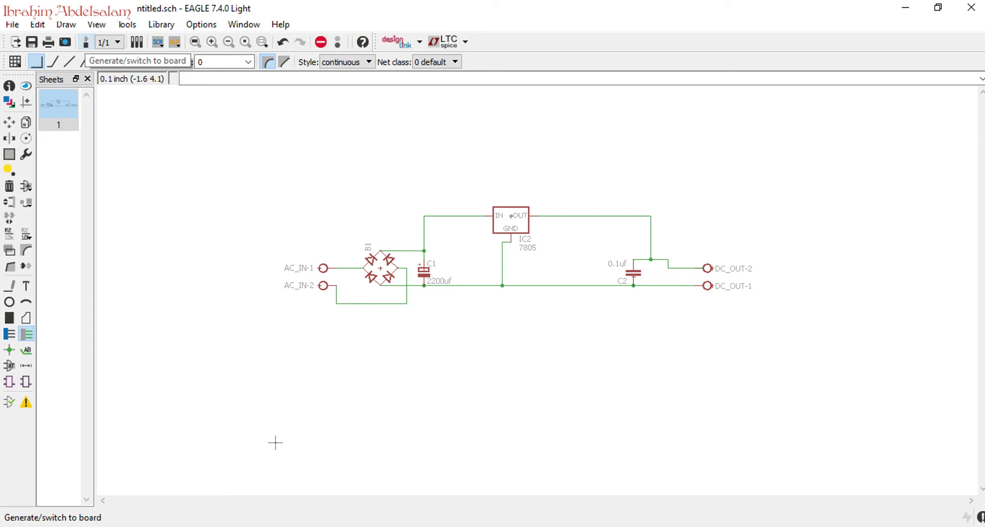
# Start saving the schematic and create and open a new folder named PCB inside the Eagle folder
pyautogui.click(86, 42)
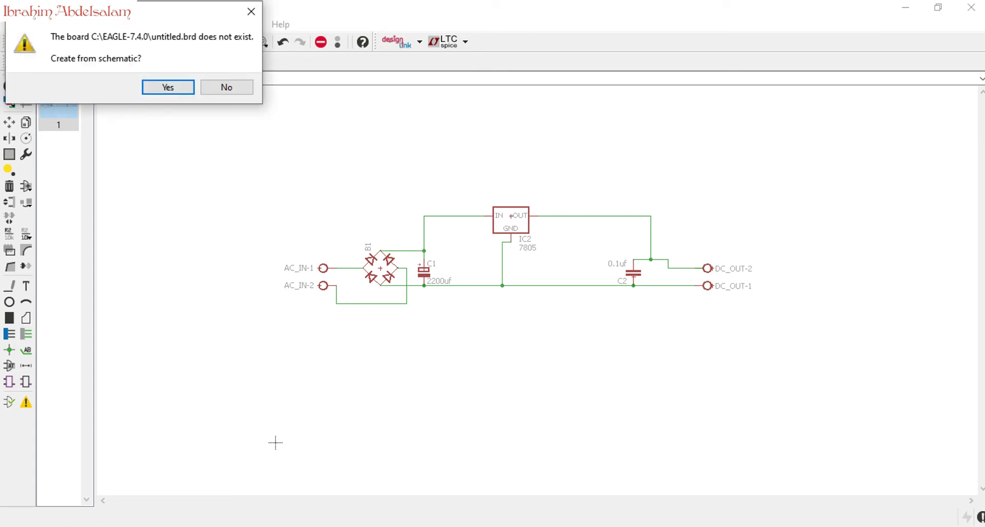
pyautogui.click(226, 87)
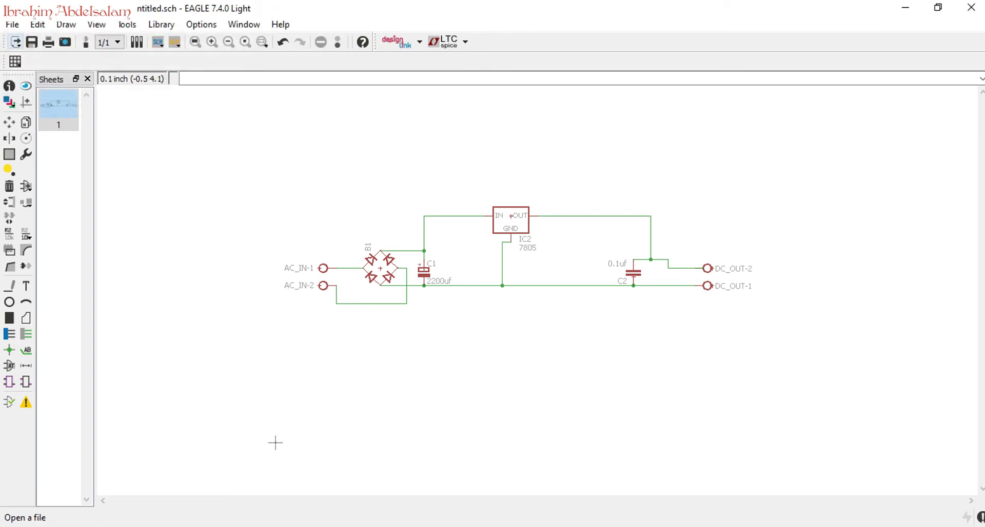
pyautogui.click(32, 42)
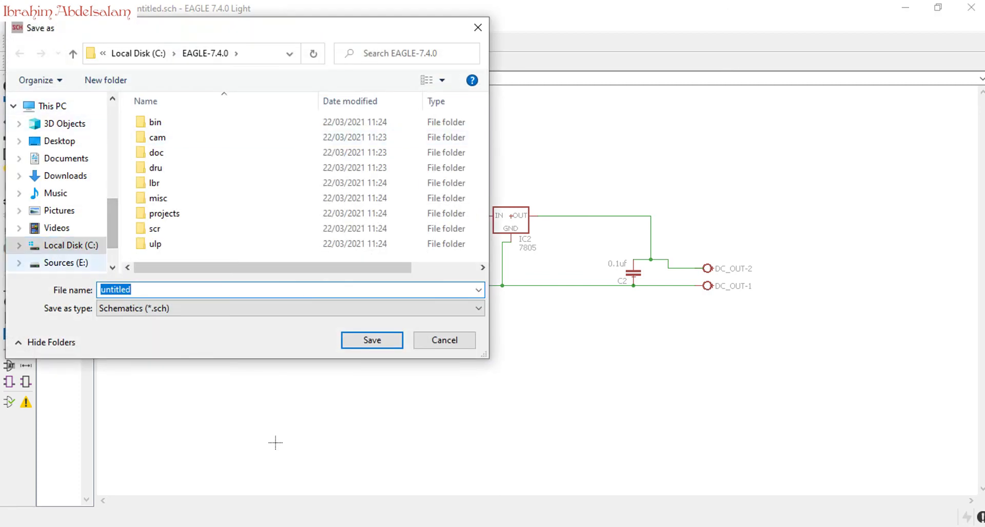
pyautogui.moveTo(113, 223); pyautogui.dragTo(112, 152)
pyautogui.click(54, 152)
pyautogui.click(105, 80)
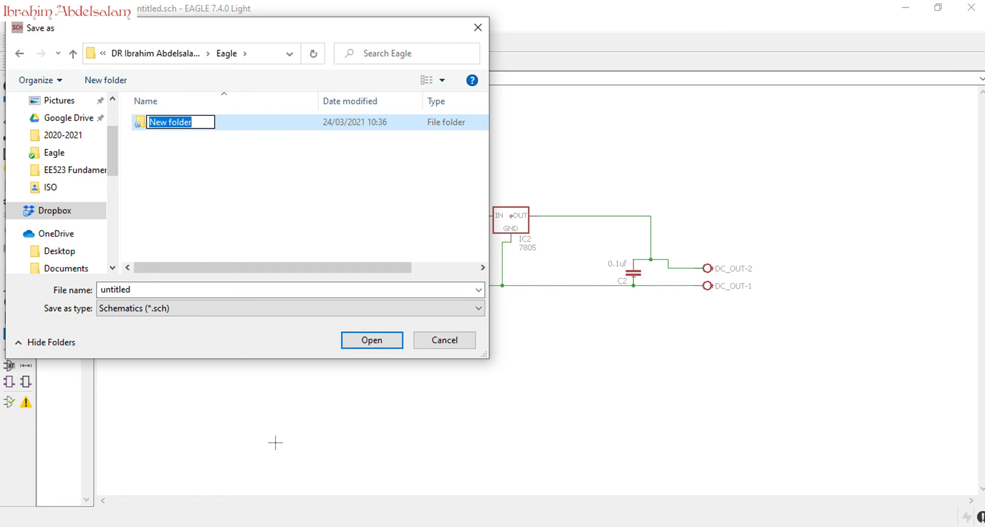
pyautogui.write('PCB')
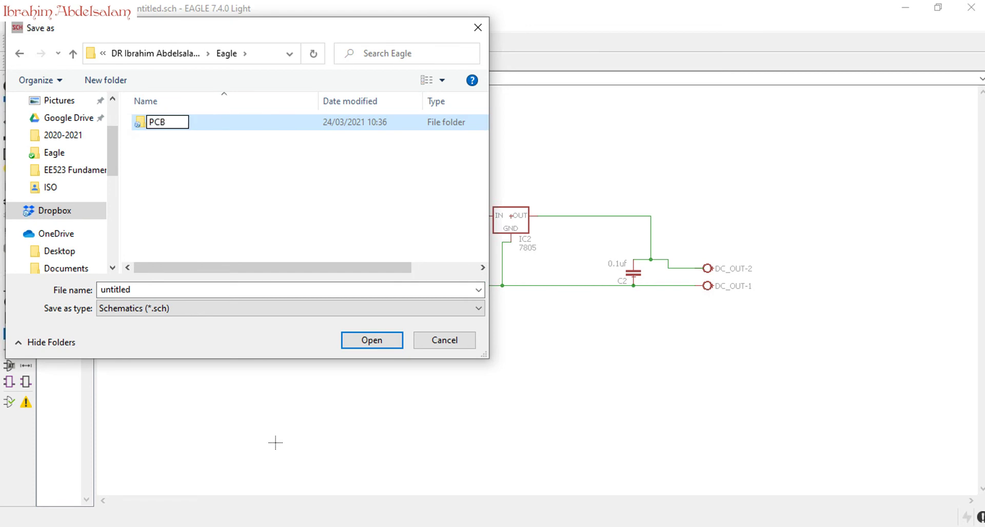
pyautogui.press('Return')
pyautogui.press('Return')
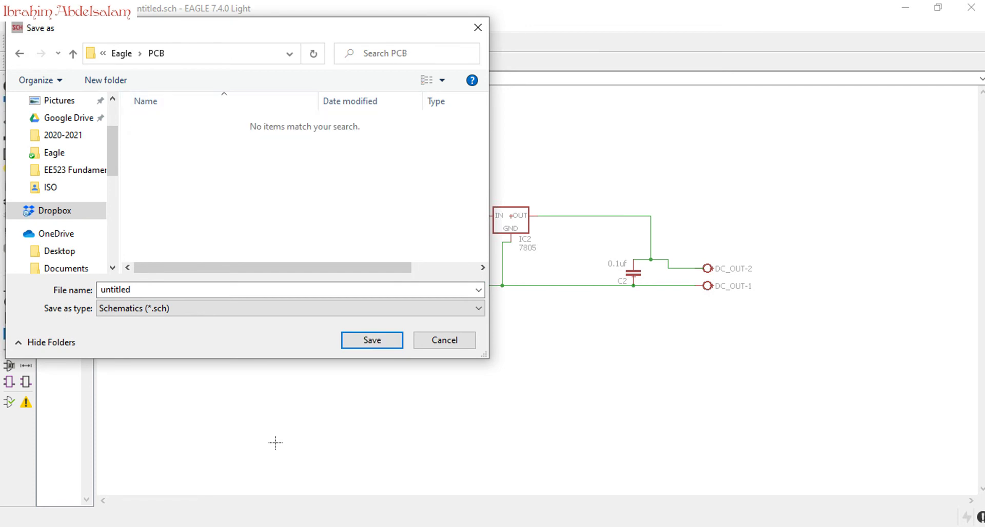
# Save the schematic as 5V_power and create the board from it
pyautogui.write('5V_power')
pyautogui.press('Return')
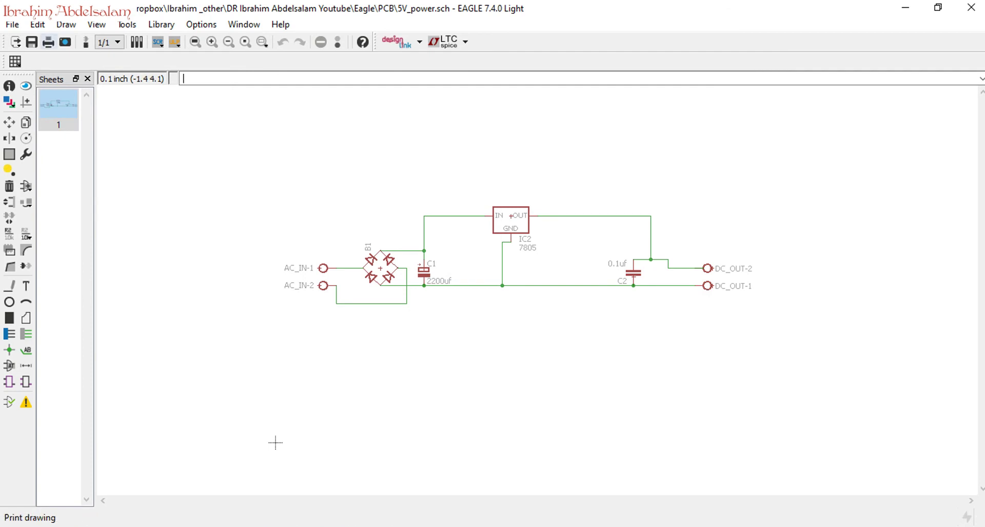
pyautogui.click(85, 42)
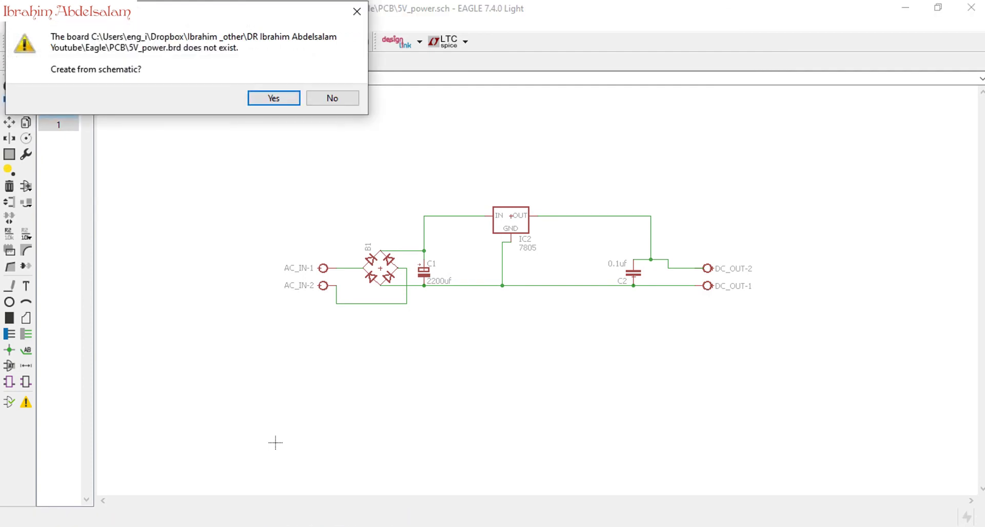
pyautogui.press('Return')
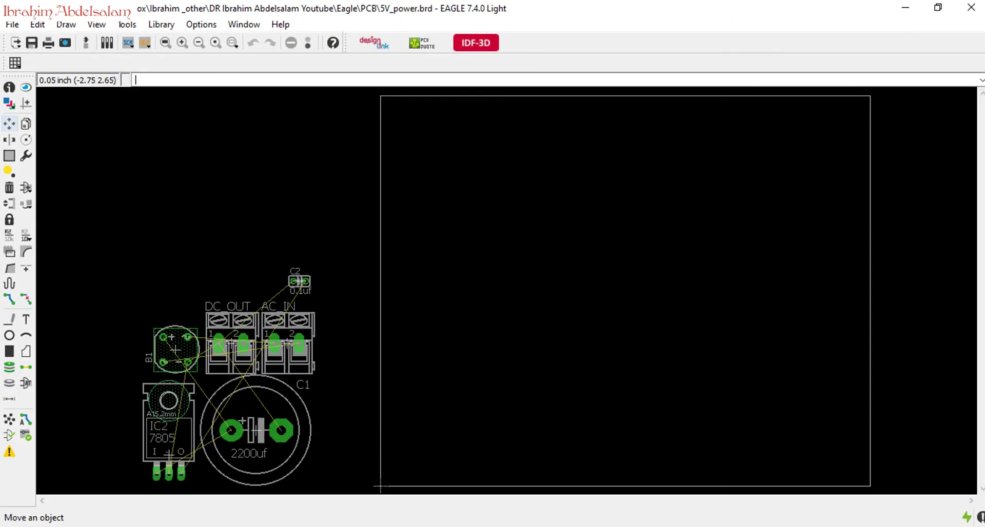
# Place the DC_OUT connector, rotated to 270°, near the upper right corner inside the board outline
pyautogui.click(9, 124)
pyautogui.click(230, 343)
pyautogui.rightClick(797, 158)
pyautogui.rightClick(798, 158)
pyautogui.rightClick(798, 158)
pyautogui.click(789, 150)
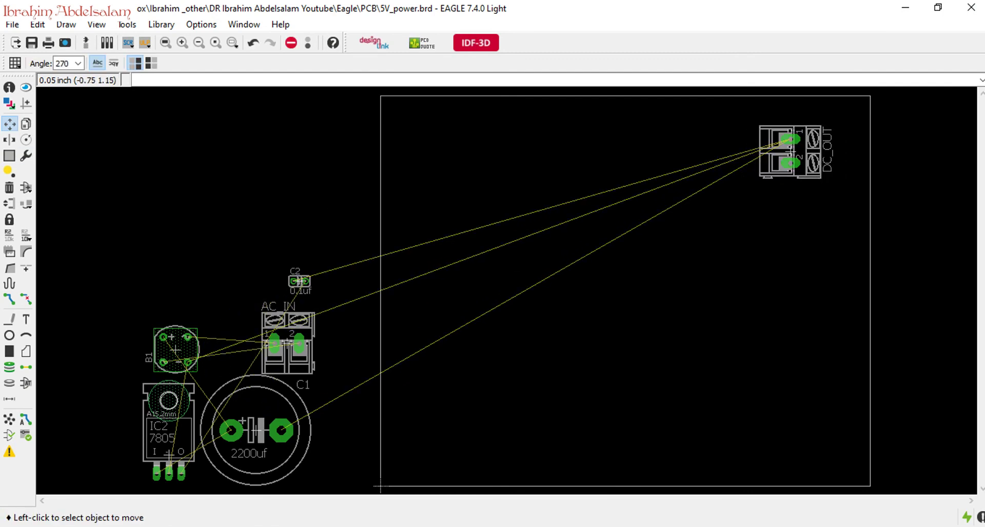
# Place the AC_IN connector, rotated to 90°, near the upper left corner inside the board outline
pyautogui.click(287, 343)
pyautogui.rightClick(440, 169)
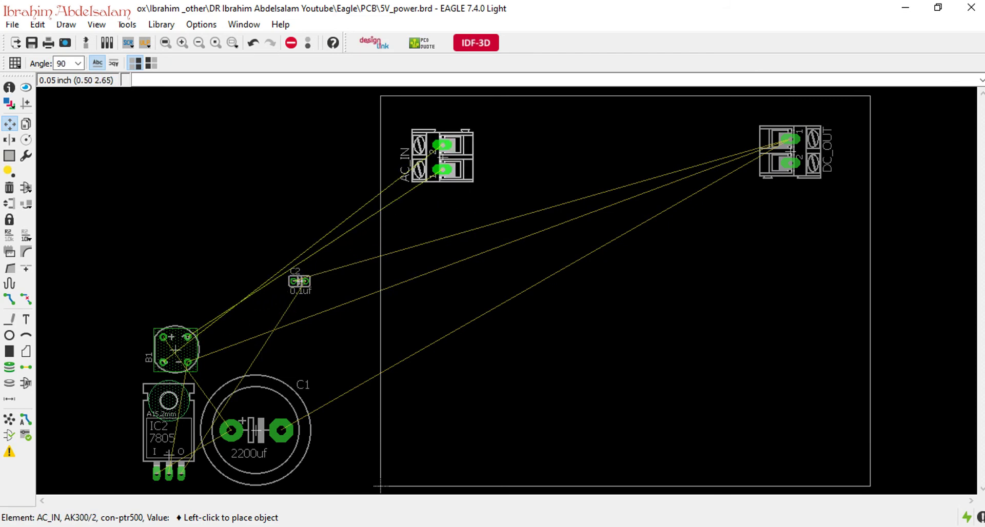
pyautogui.click(443, 156)
# Place C1 rotated vertically with its positive pad up near the board's upper middle, and rectifier B1 between AC_IN and C1
pyautogui.click(255, 430)
pyautogui.rightClick(546, 165)
pyautogui.rightClick(554, 170)
pyautogui.click(573, 163)
pyautogui.click(175, 350)
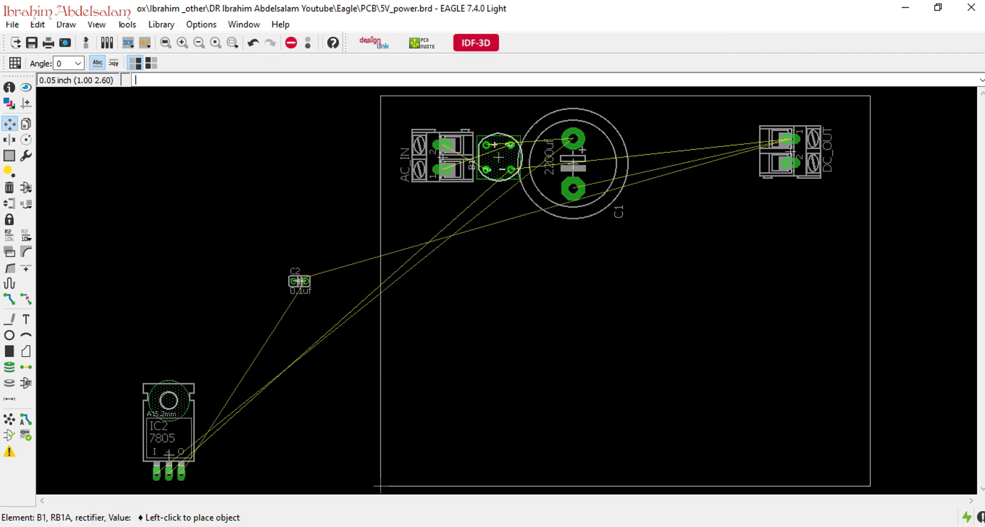
pyautogui.click(499, 157)
# Shift AC_IN against the board's left edge, then nudge C1 and rectifier B1 to the left to tighten the row
pyautogui.click(443, 157)
pyautogui.click(417, 157)
pyautogui.click(573, 163)
pyautogui.click(566, 157)
pyautogui.click(498, 158)
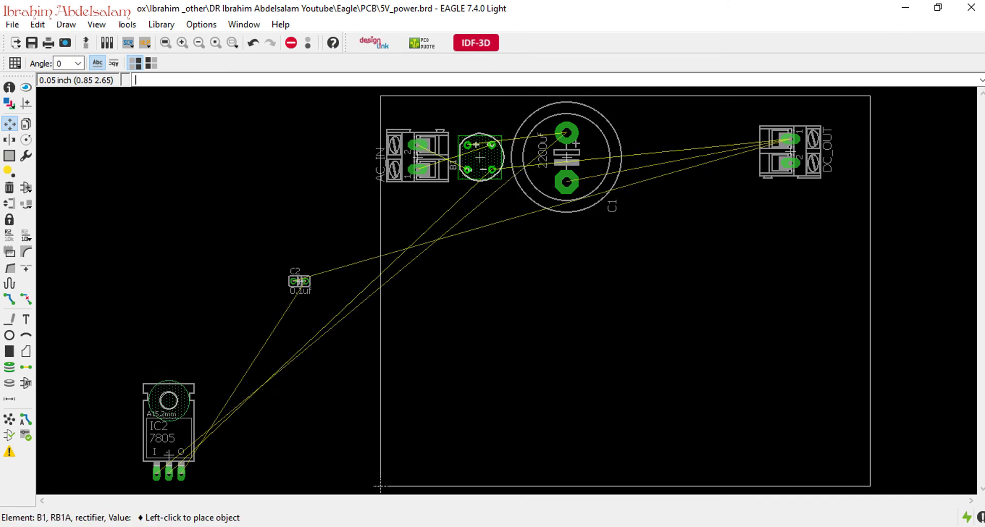
pyautogui.click(486, 158)
# Place regulator IC2 just right of C1 across the board's upper edge, and C2, rotated to 90°, between IC2 and DC_OUT
pyautogui.click(169, 455)
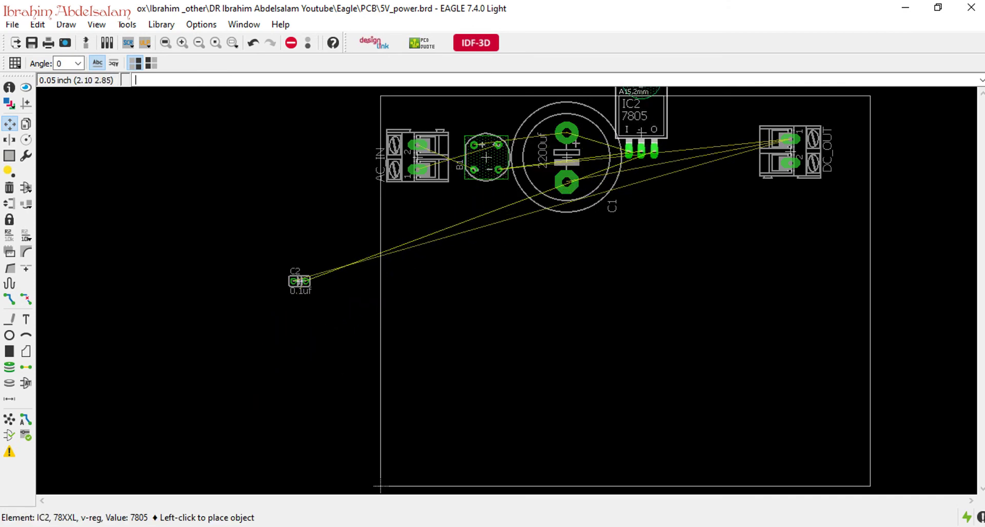
pyautogui.click(640, 133)
pyautogui.click(299, 281)
pyautogui.rightClick(728, 169)
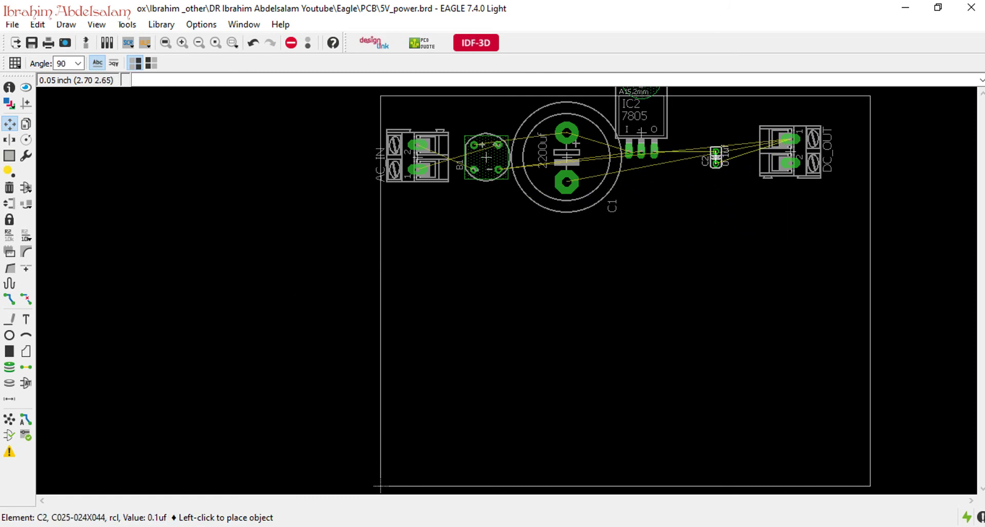
pyautogui.click(709, 157)
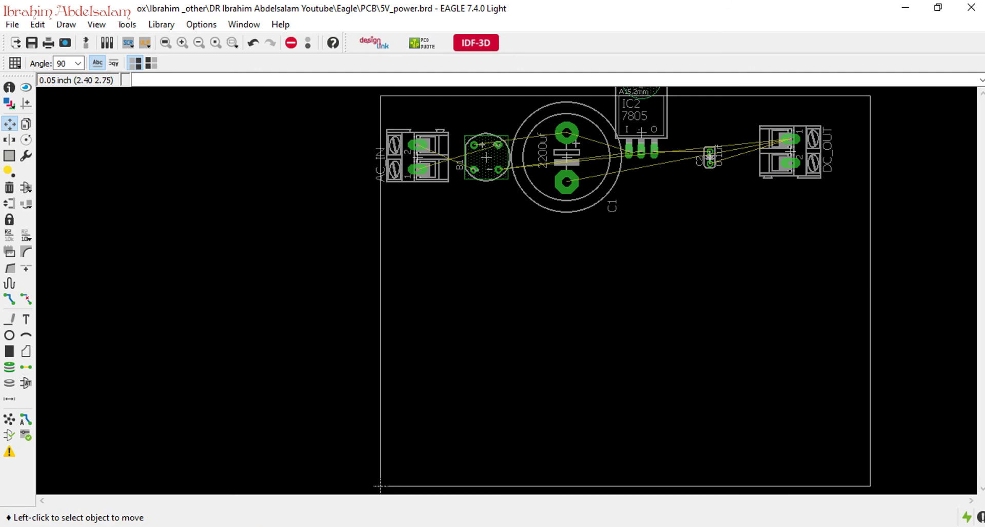
# Move regulator IC2 slightly right and down, away from C1
pyautogui.click(9, 125)
pyautogui.click(636, 138)
pyautogui.click(647, 146)
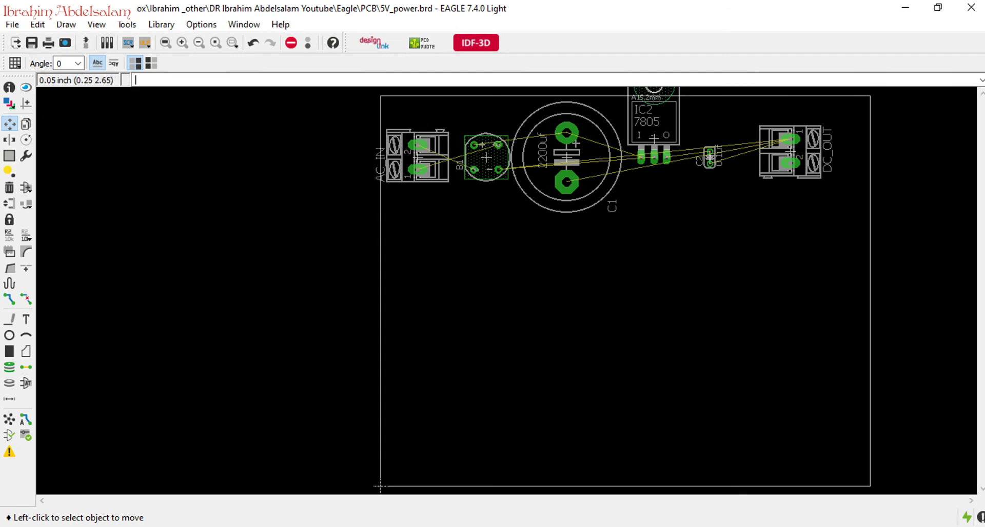
# Rotate the AC_IN connector to 270° at its place beside the board's left edge
pyautogui.click(411, 154)
pyautogui.rightClick(414, 152)
pyautogui.rightClick(416, 150)
pyautogui.click(418, 148)
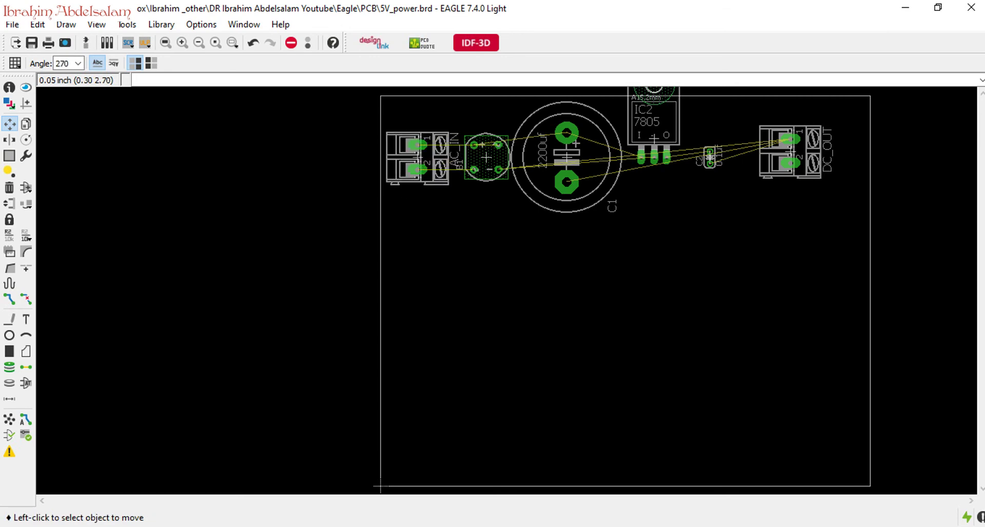
pyautogui.click(790, 151)
pyautogui.click(790, 152)
pyautogui.click(790, 151)
pyautogui.click(790, 151)
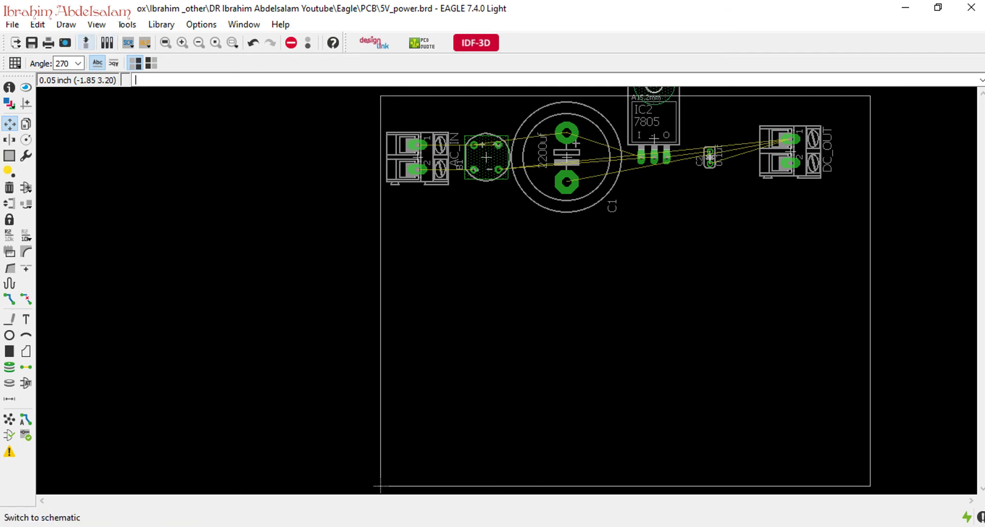
# Switch to the schematic to review the circuit connections and return to the board layout
pyautogui.click(85, 42)
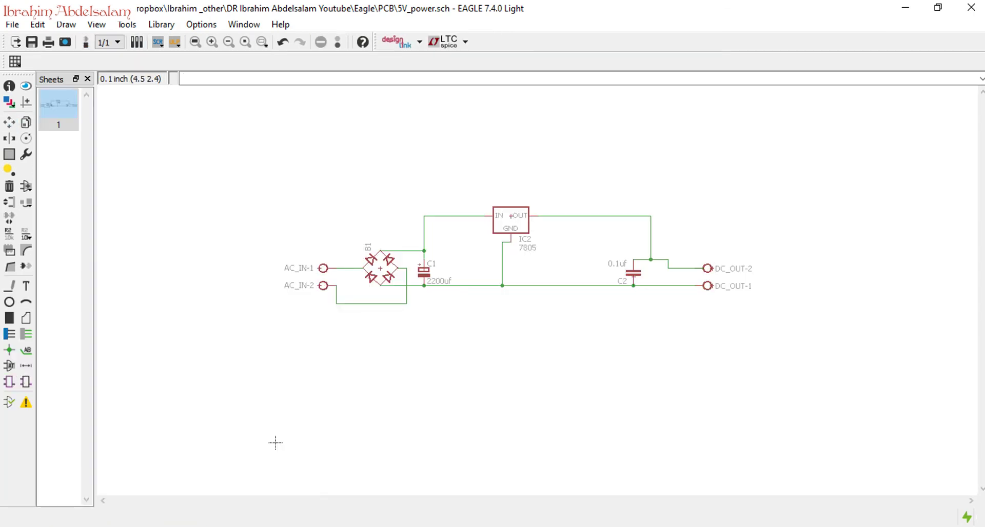
pyautogui.click(85, 43)
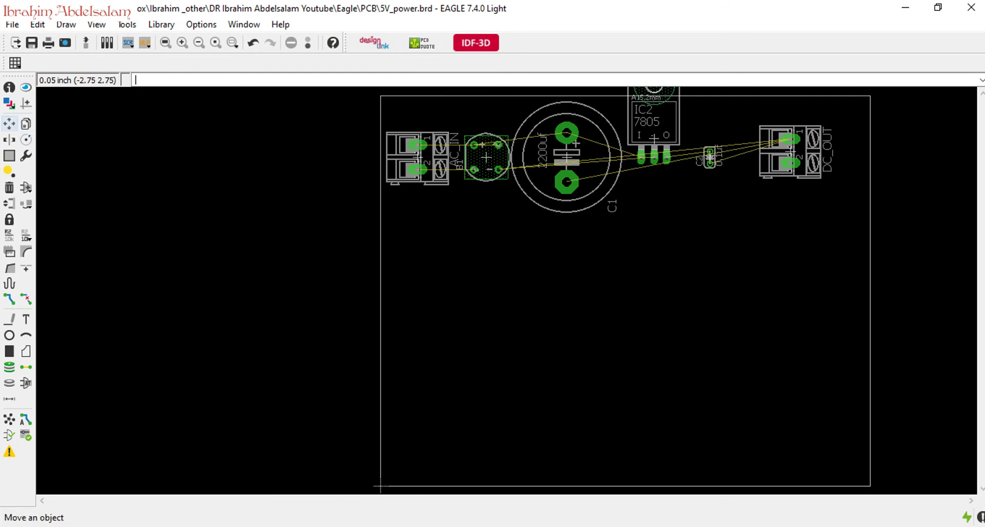
# Shift capacitor C1, regulator IC2 and capacitor C2 slightly right to spread the components across the board's upper edge
pyautogui.click(9, 124)
pyautogui.click(566, 157)
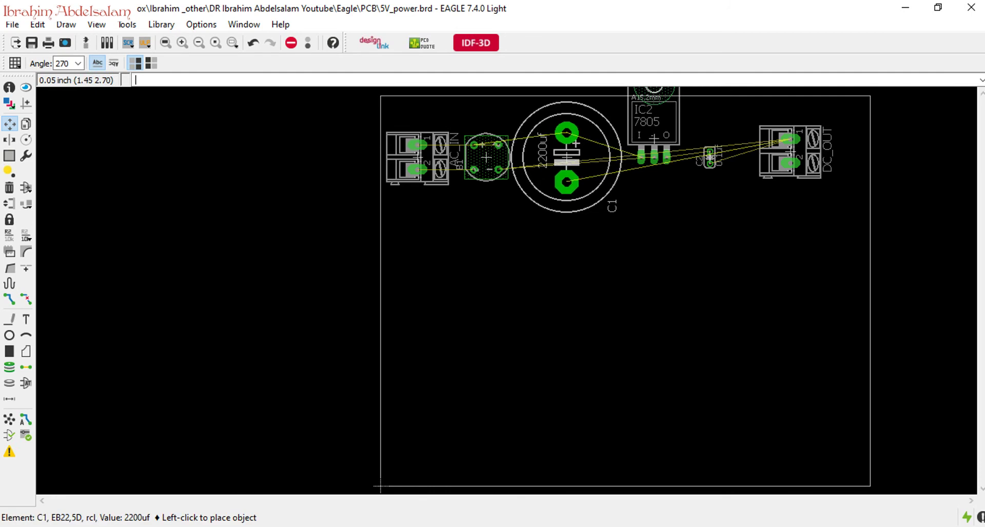
pyautogui.click(573, 158)
pyautogui.click(654, 146)
pyautogui.click(666, 146)
pyautogui.click(710, 158)
pyautogui.click(715, 157)
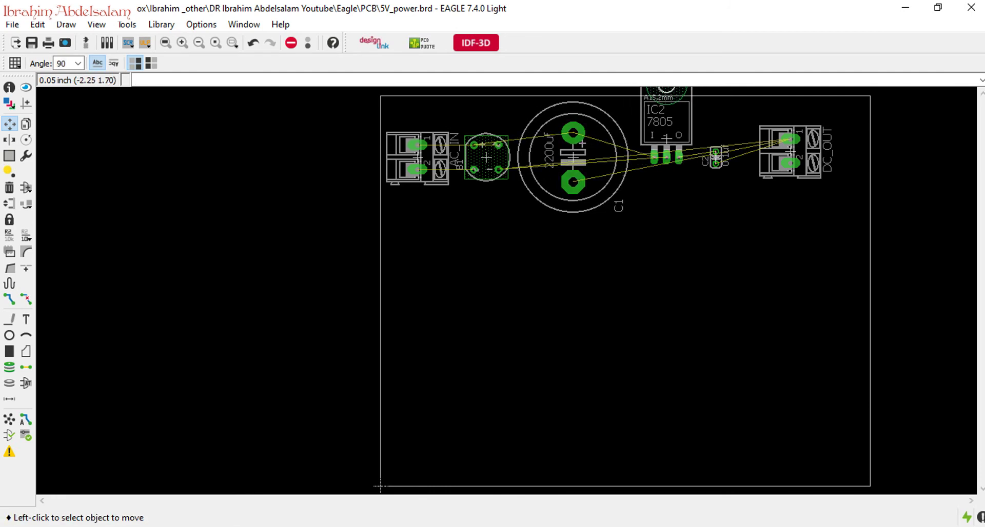
# Display the board grid and switch both its main size and alternate size to millimetres
pyautogui.click(15, 62)
pyautogui.click(161, 80)
pyautogui.click(157, 120)
pyautogui.click(161, 124)
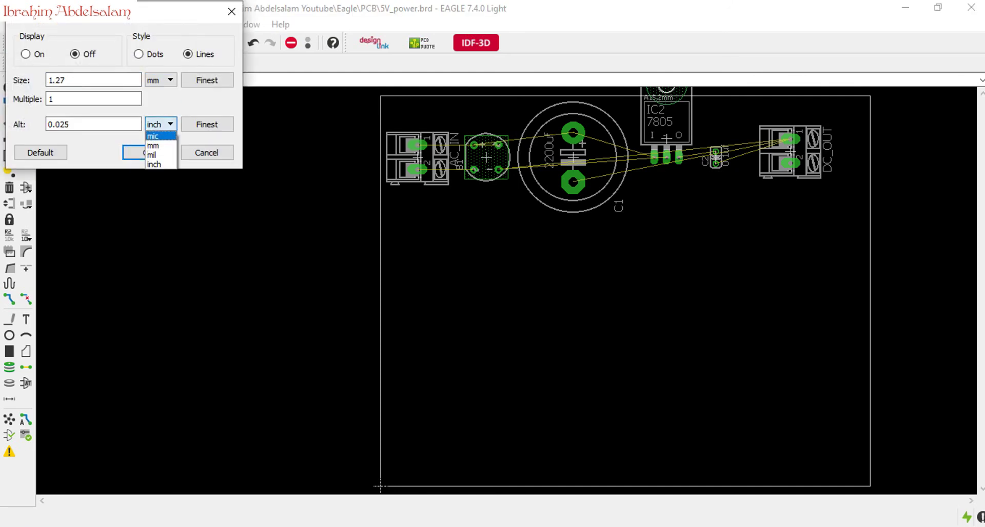
pyautogui.click(157, 146)
pyautogui.click(25, 54)
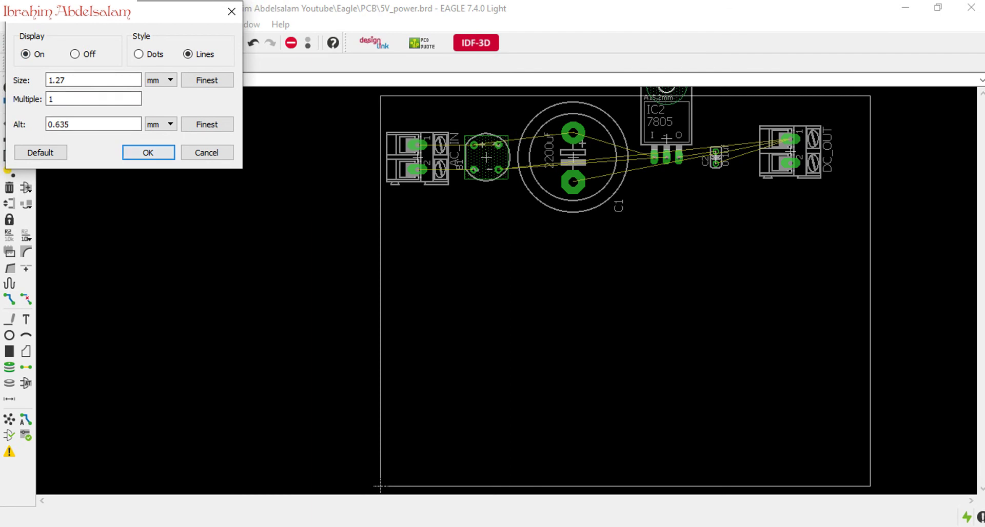
pyautogui.click(148, 152)
pyautogui.scroll(2, 544, 235)
pyautogui.scroll(-4, 494, 172)
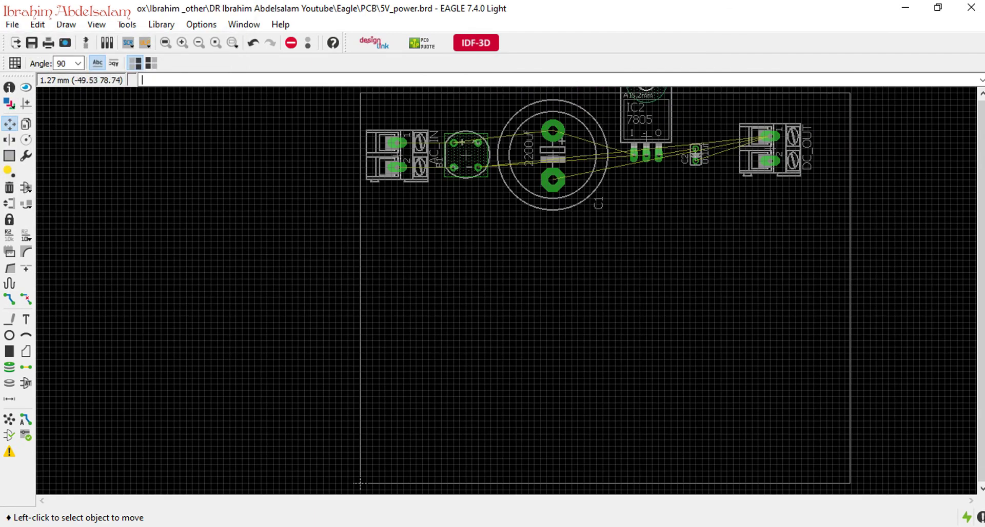
# Set both the grid size and the alternate grid size to 0.1 mm
pyautogui.click(15, 63)
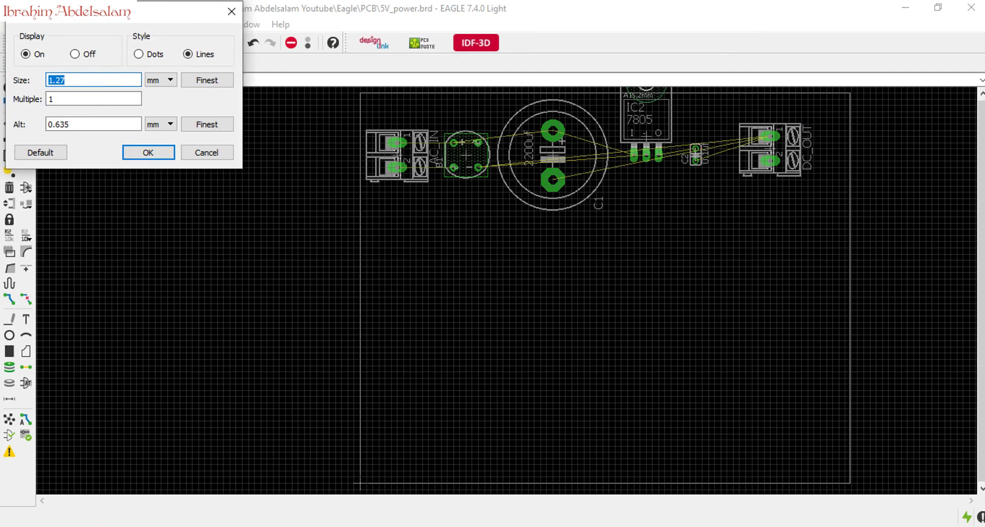
pyautogui.write('0.1')
pyautogui.moveTo(74, 125); pyautogui.dragTo(55, 125)
pyautogui.write('1')
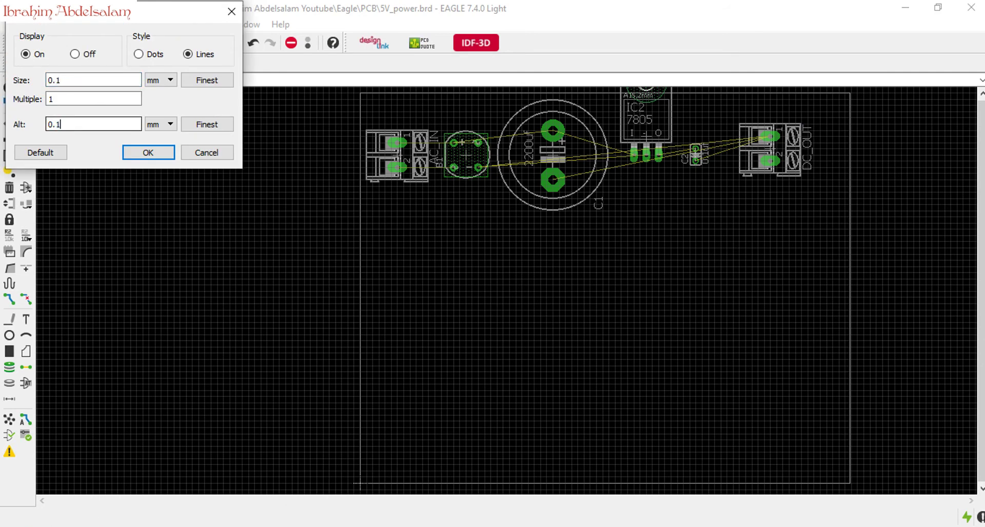
pyautogui.press('Return')
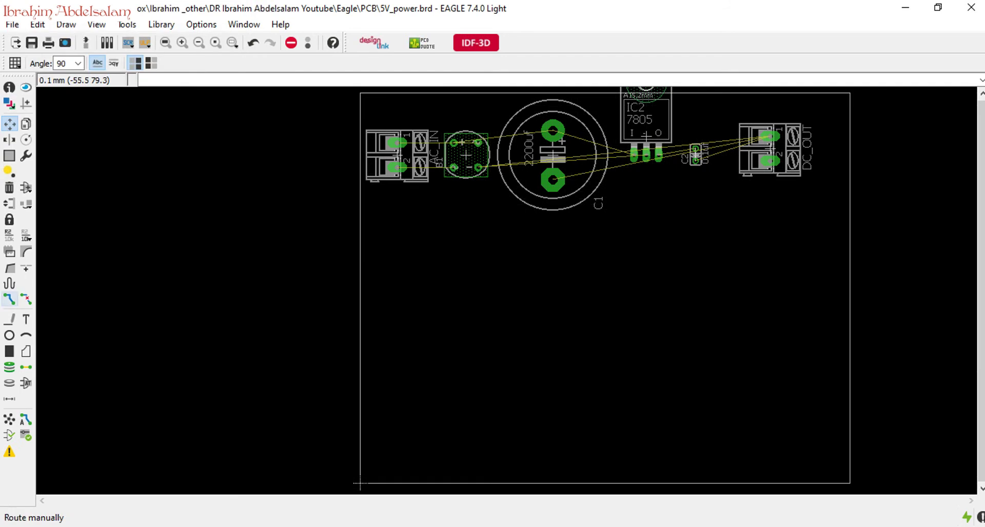
# Start manual routing on the 16 Bottom layer with a trace width of 0.8128 and wire bend style 1
pyautogui.click(10, 299)
pyautogui.click(450, 63)
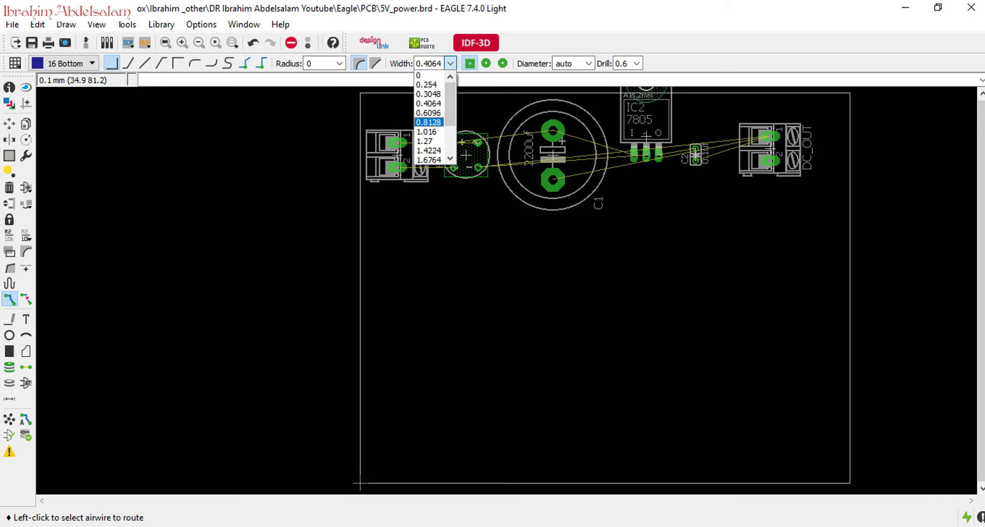
pyautogui.click(428, 122)
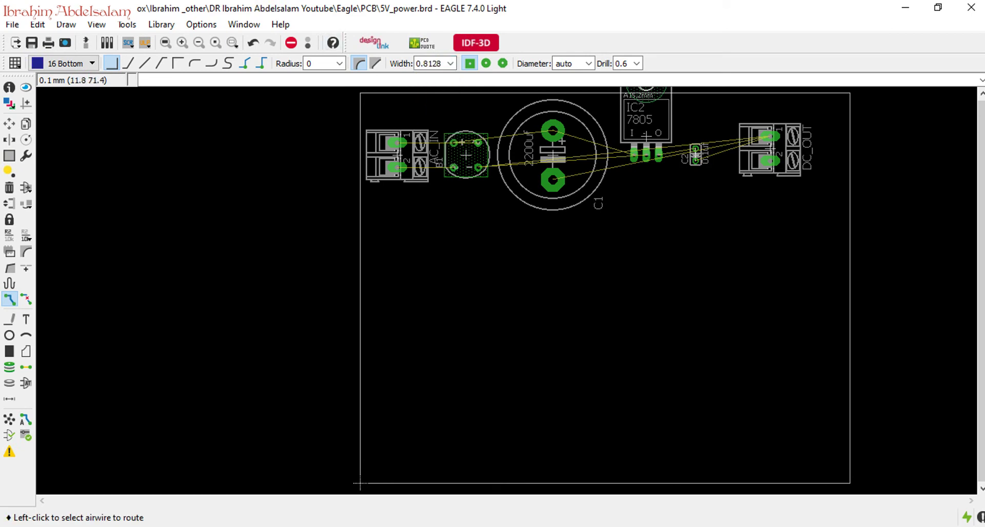
pyautogui.scroll(1, 452, 127)
pyautogui.scroll(1, 446, 128)
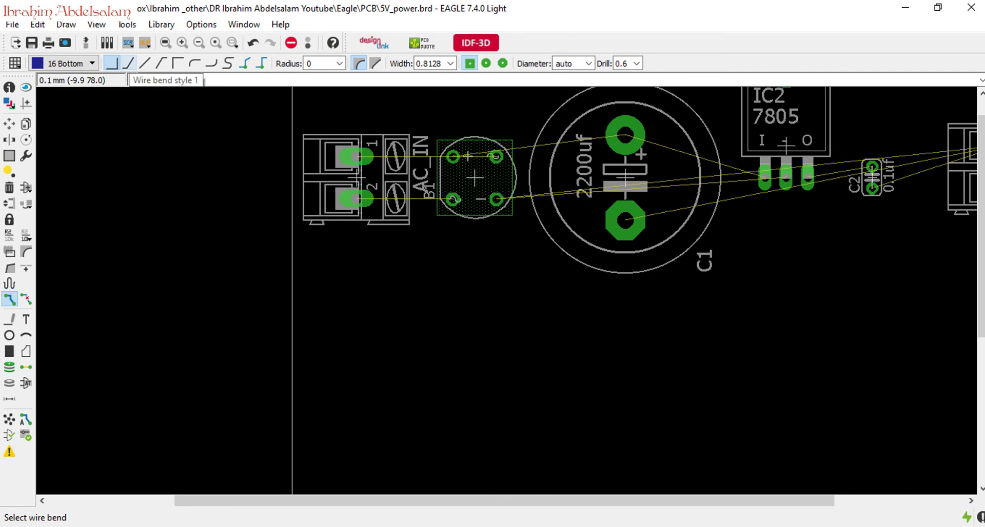
pyautogui.click(128, 63)
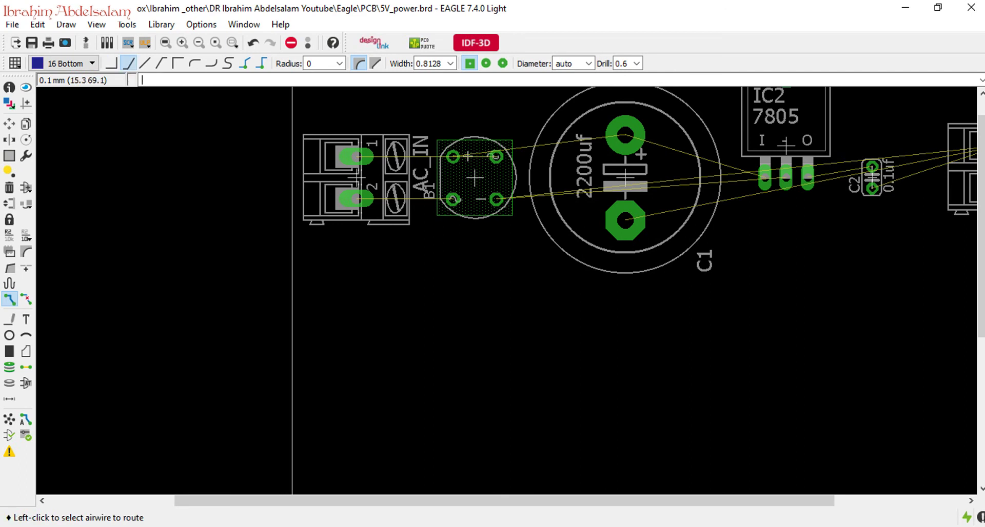
# Route bridge B1's two AC pads to pads 1 and 2 of the AC_IN connector
pyautogui.click(496, 159)
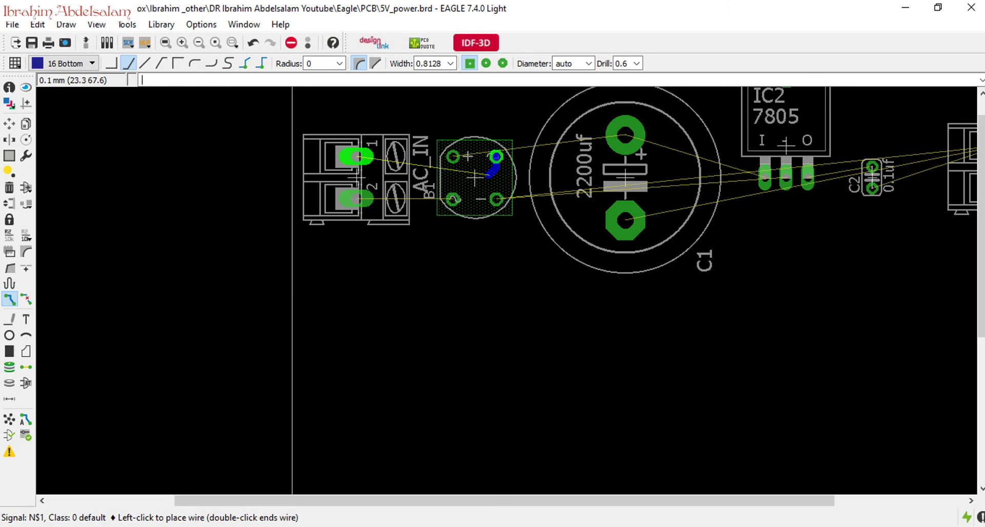
pyautogui.click(431, 175)
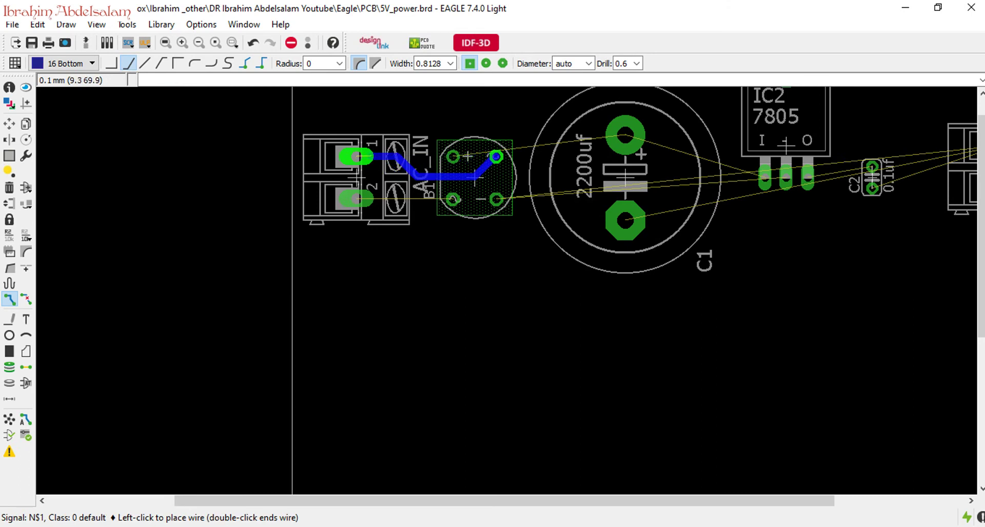
pyautogui.click(356, 156)
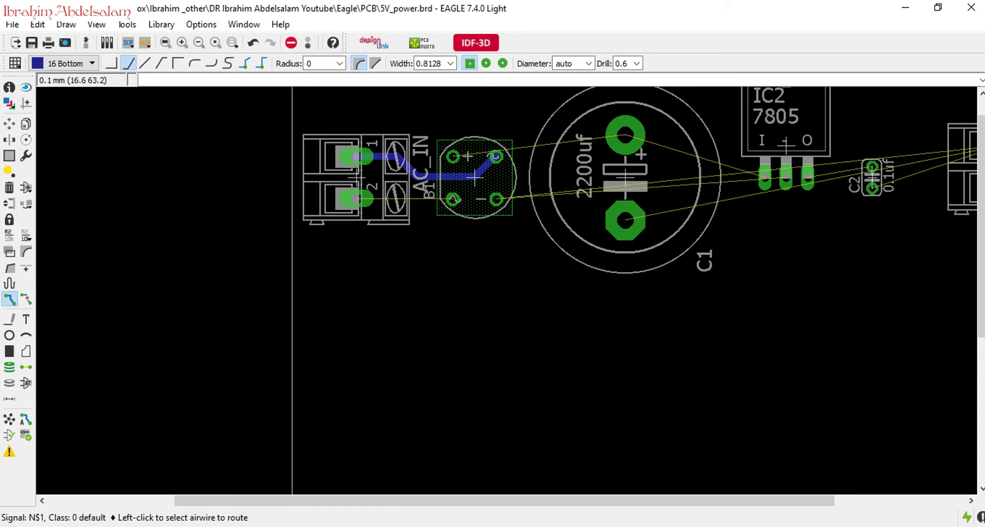
pyautogui.click(436, 200)
pyautogui.click(340, 199)
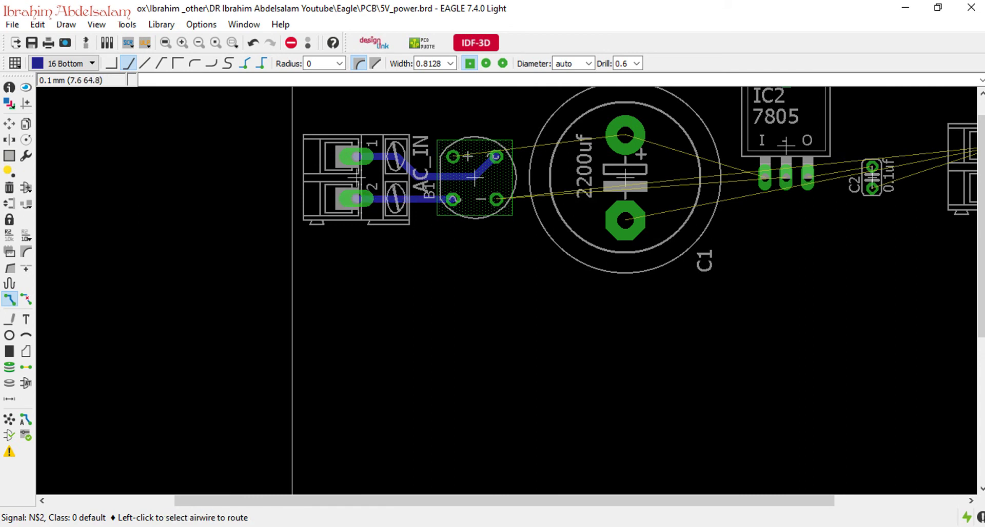
# Route bridge B1's negative pad through C1's lower pad to the middle pin of regulator IC2
pyautogui.click(572, 193)
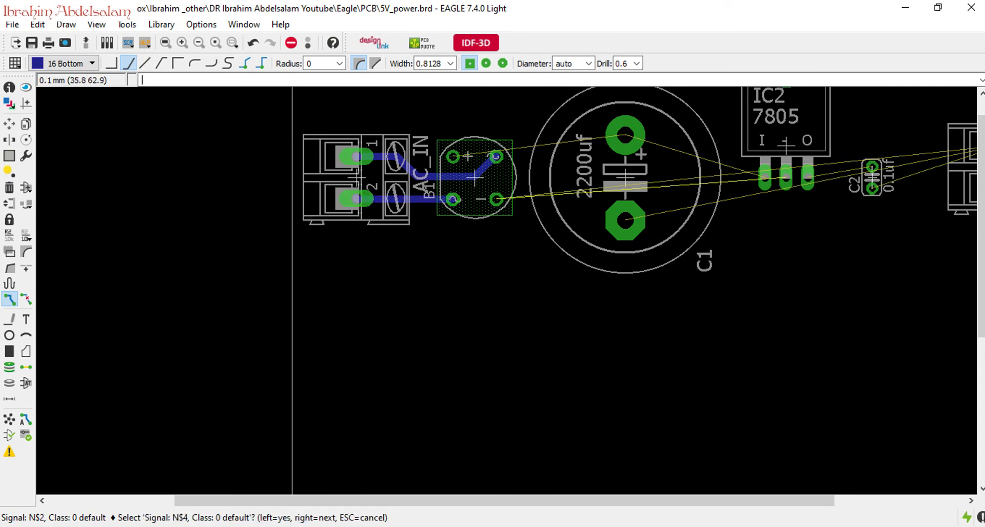
pyautogui.click(603, 218)
pyautogui.click(625, 221)
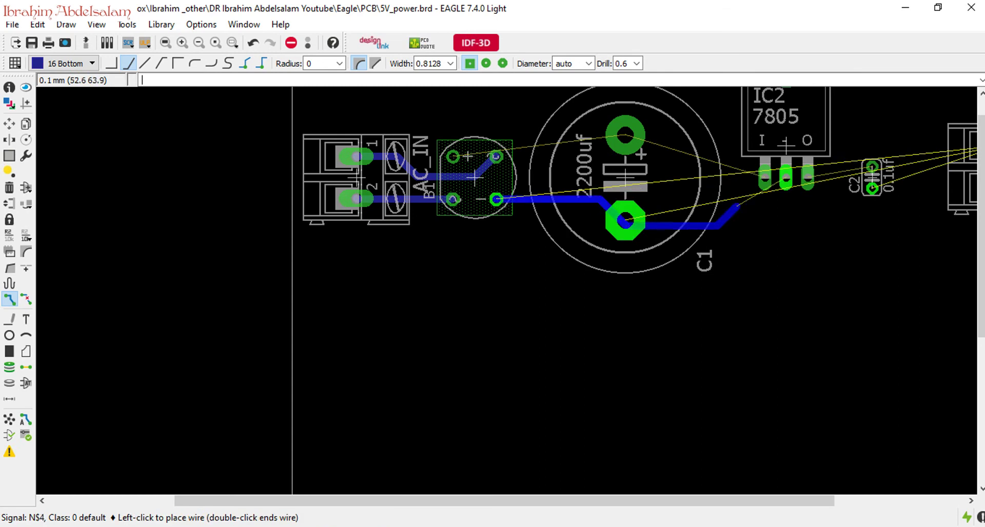
pyautogui.click(779, 218)
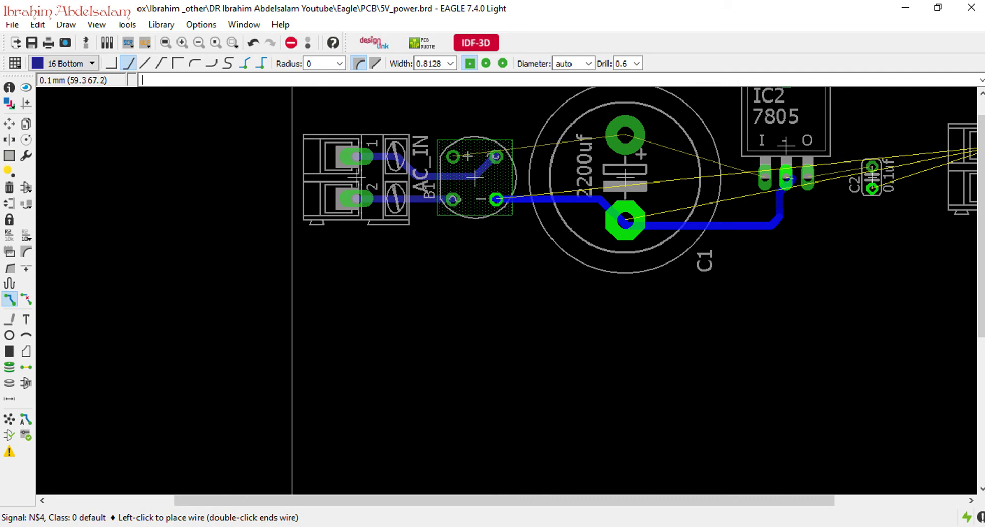
pyautogui.click(786, 177)
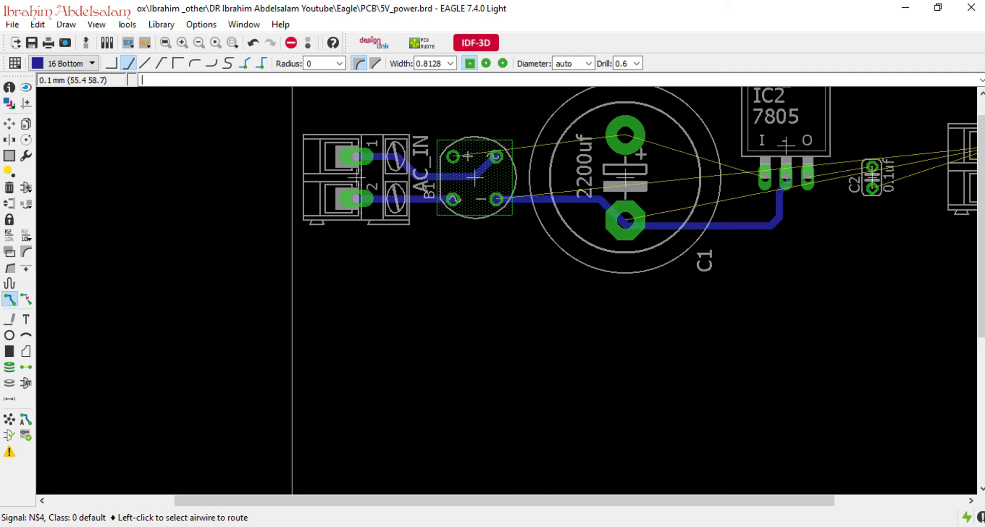
# Route C2's lower pad to the ground trace below IC2 and to pad 1 of DC_OUT
pyautogui.click(872, 190)
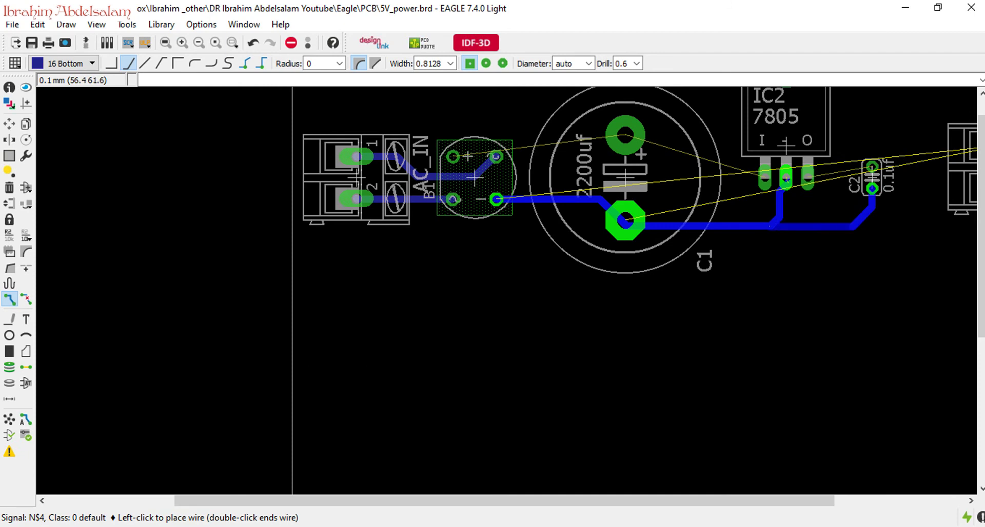
pyautogui.click(770, 226)
pyautogui.moveTo(517, 501); pyautogui.dragTo(647, 501)
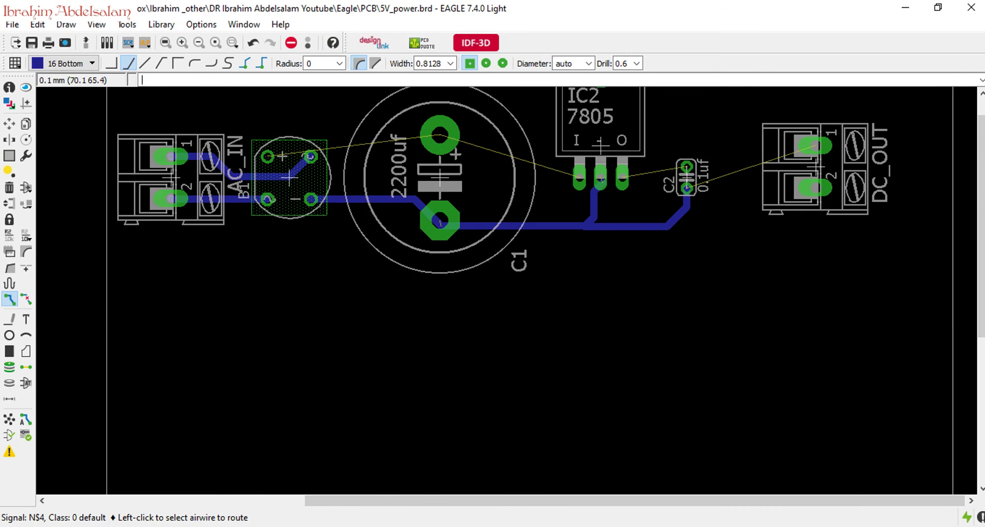
pyautogui.scroll(5, 822, 233)
pyautogui.scroll(-5, 822, 233)
pyautogui.click(806, 148)
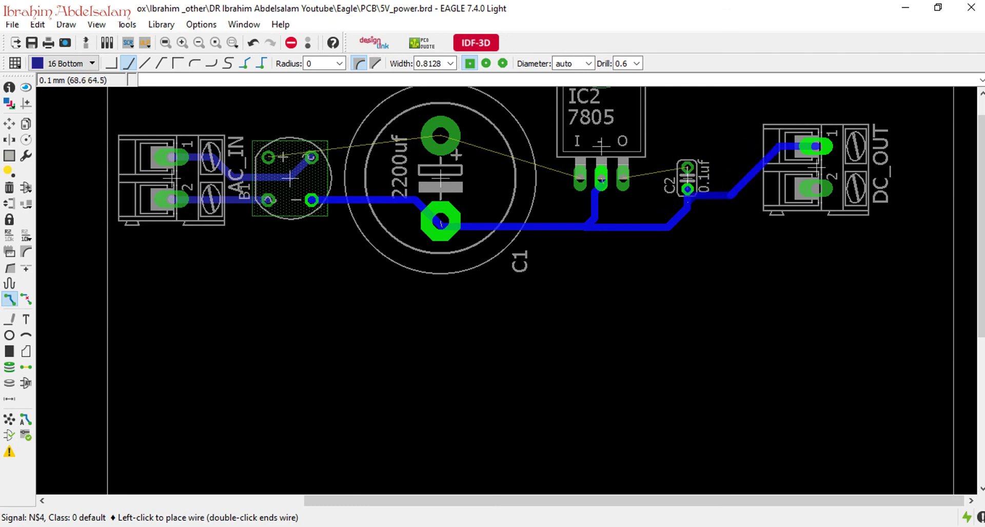
pyautogui.click(688, 191)
# Route C2's upper pad to IC2's output, and C1's positive pad to IC2's input and bridge B1's positive pad
pyautogui.click(679, 170)
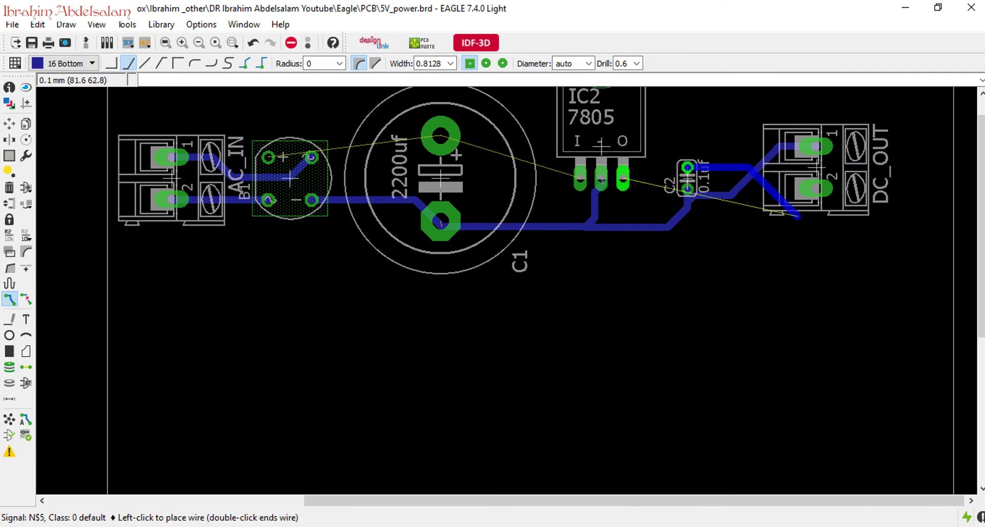
pyautogui.click(622, 177)
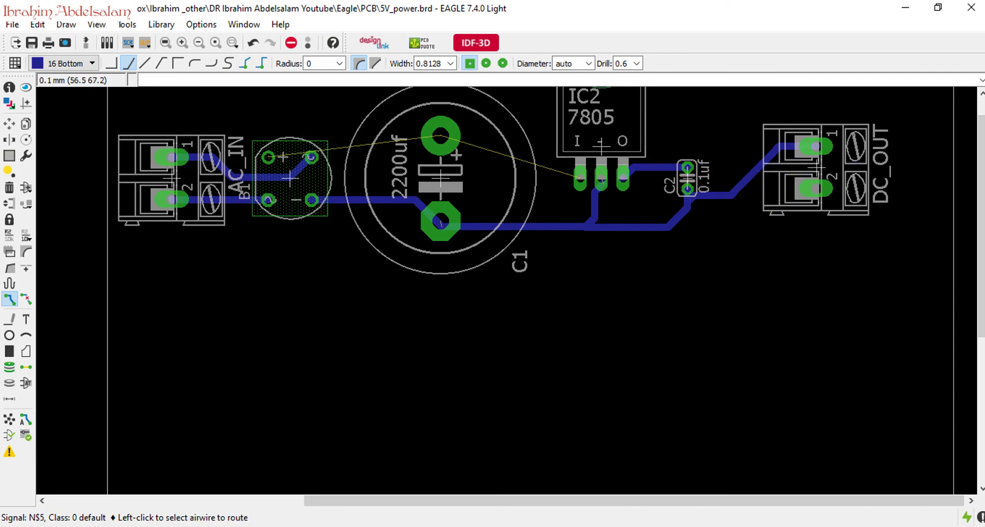
pyautogui.click(440, 136)
pyautogui.click(580, 177)
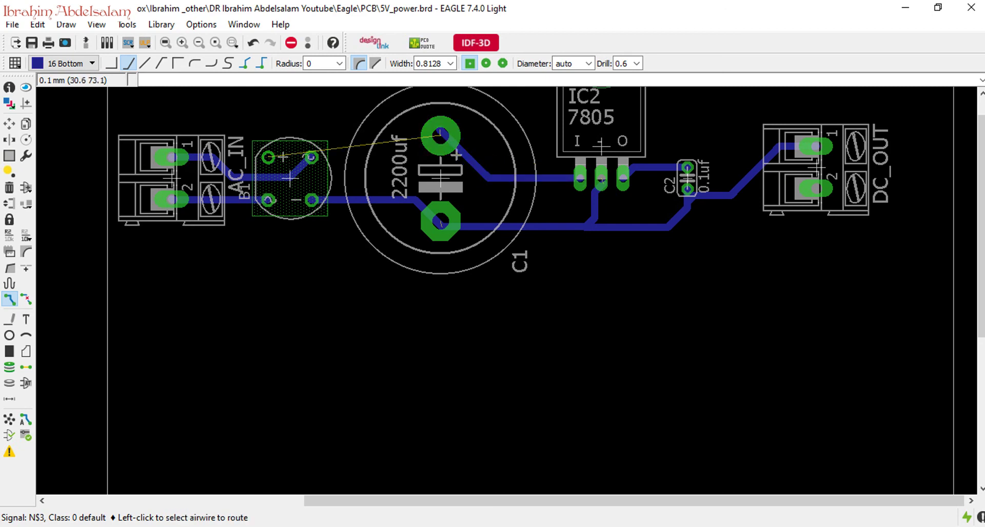
pyautogui.click(433, 136)
pyautogui.click(433, 137)
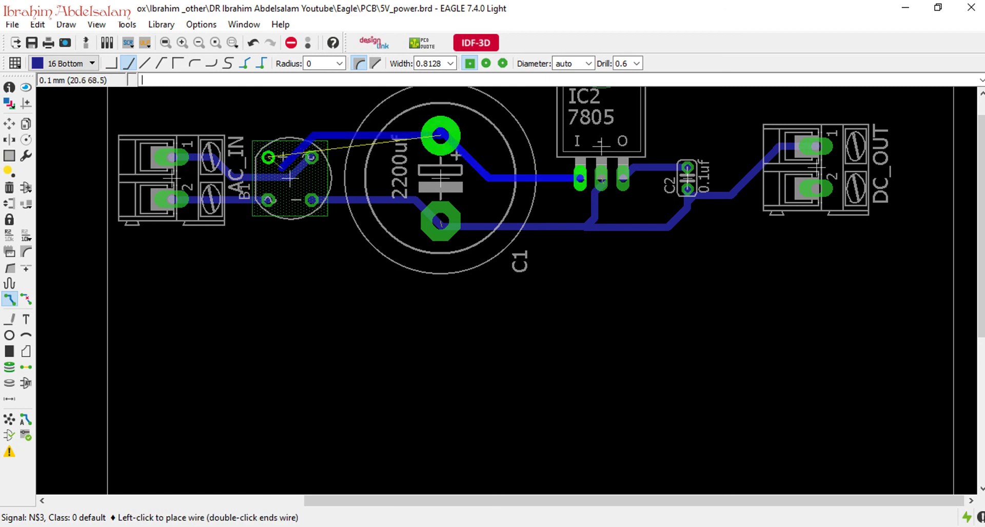
pyautogui.click(268, 157)
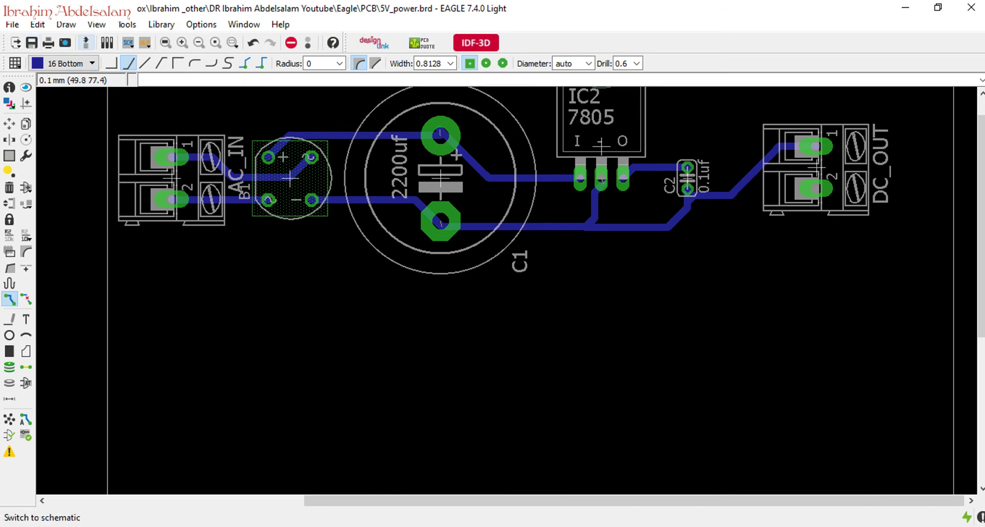
# In the schematic, move the DC_OUT-2 pin right to connect it to the output wire, and return to the board
pyautogui.click(86, 42)
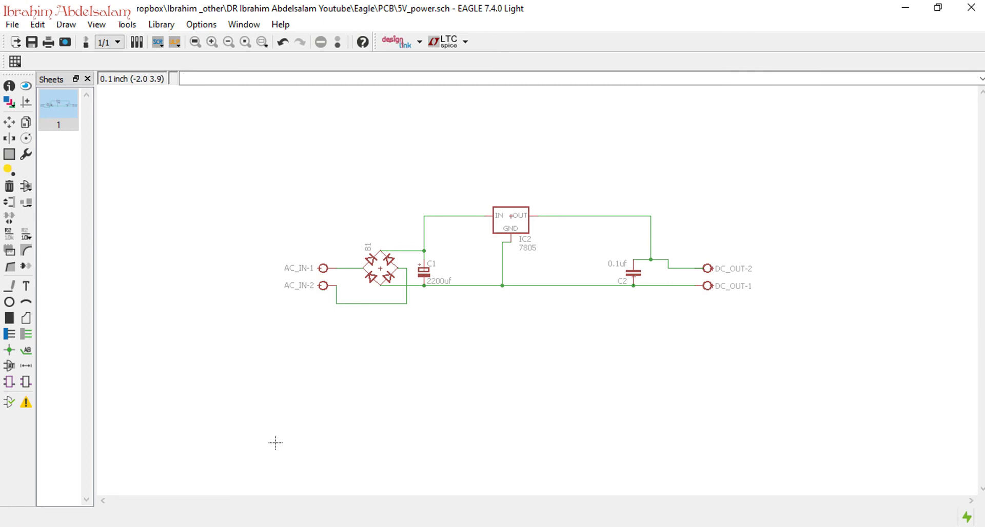
pyautogui.click(9, 122)
pyautogui.click(712, 268)
pyautogui.click(720, 251)
pyautogui.click(721, 268)
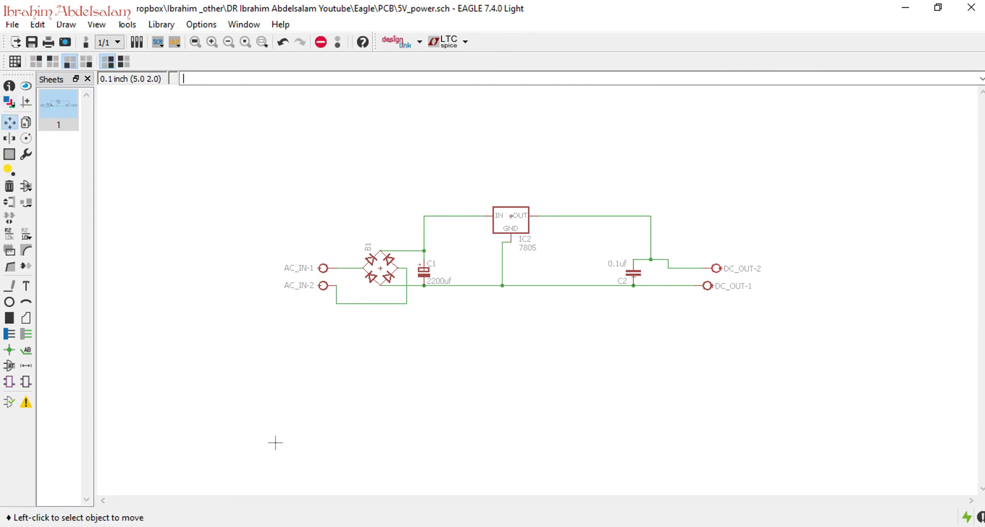
pyautogui.click(717, 268)
pyautogui.click(724, 268)
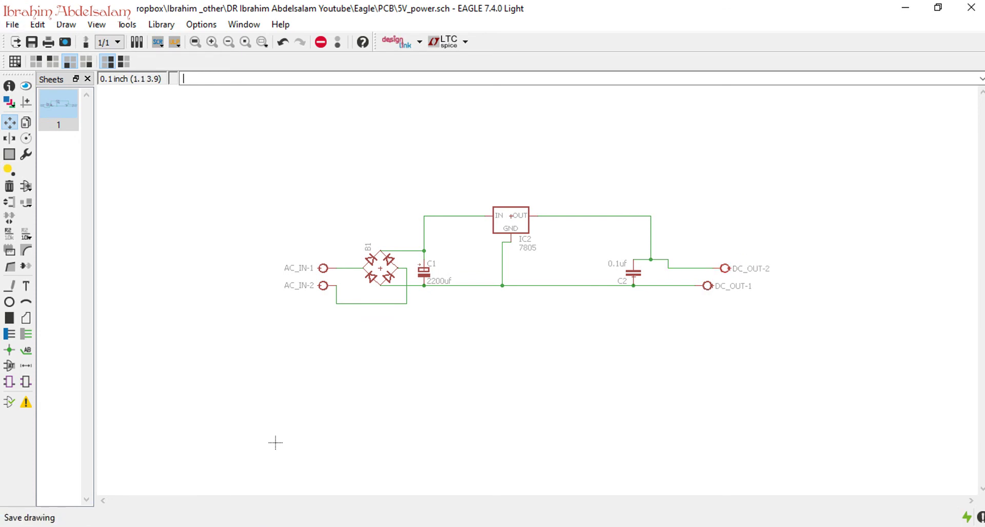
pyautogui.click(86, 41)
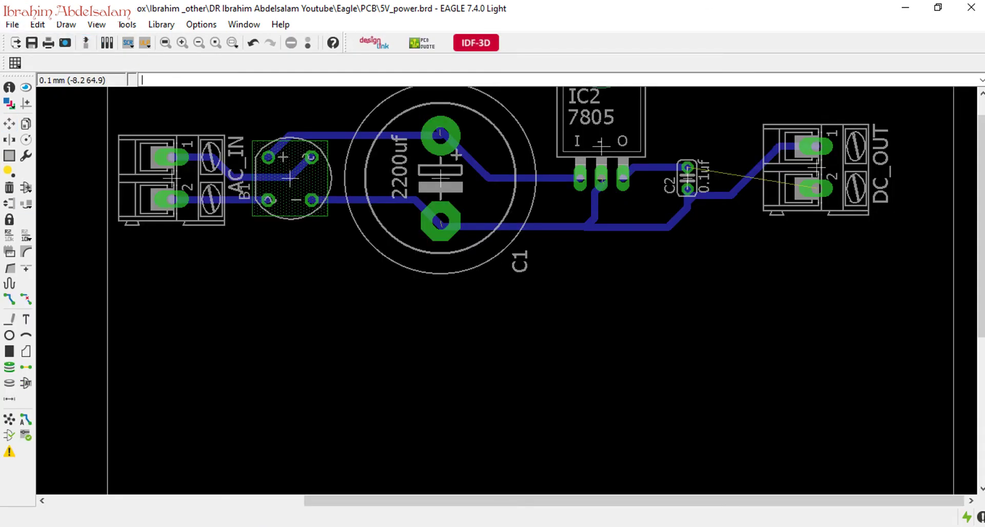
# Route DC_OUT pad 2 around the connector's right side and upper edge to C2's upper pad
pyautogui.click(10, 299)
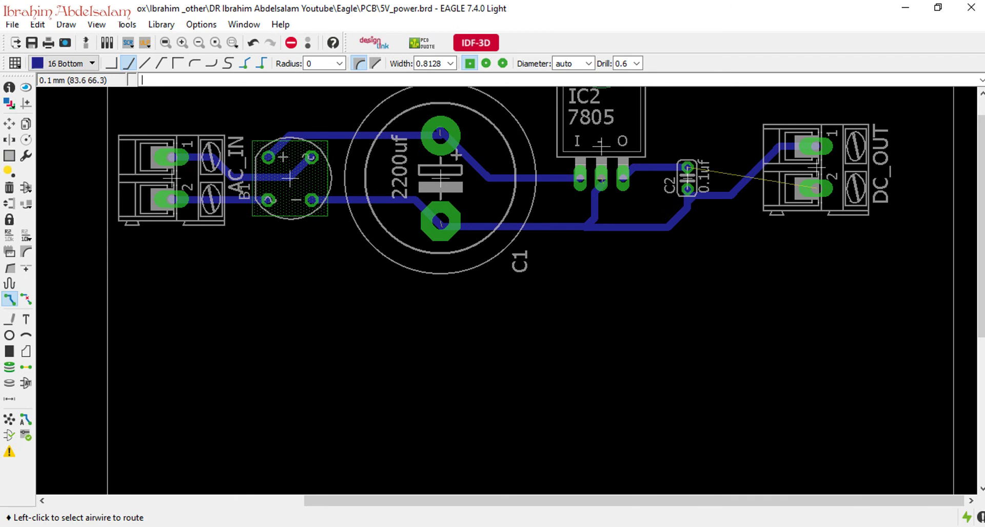
pyautogui.click(817, 187)
pyautogui.click(906, 120)
pyautogui.click(687, 167)
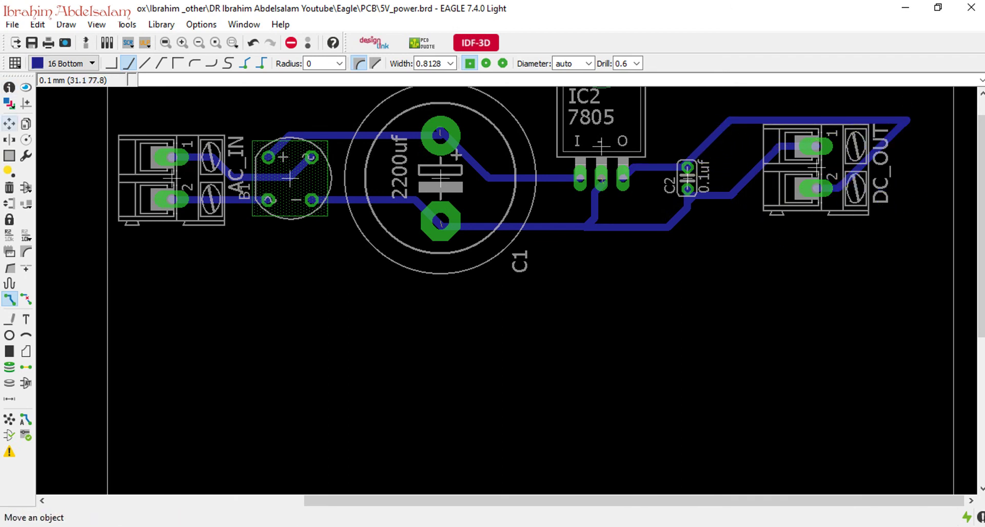
# Rotate the DC_OUT connector 180 degrees and place it at about the same spot beside C2
pyautogui.click(10, 124)
pyautogui.click(821, 167)
pyautogui.rightClick(821, 166)
pyautogui.rightClick(820, 167)
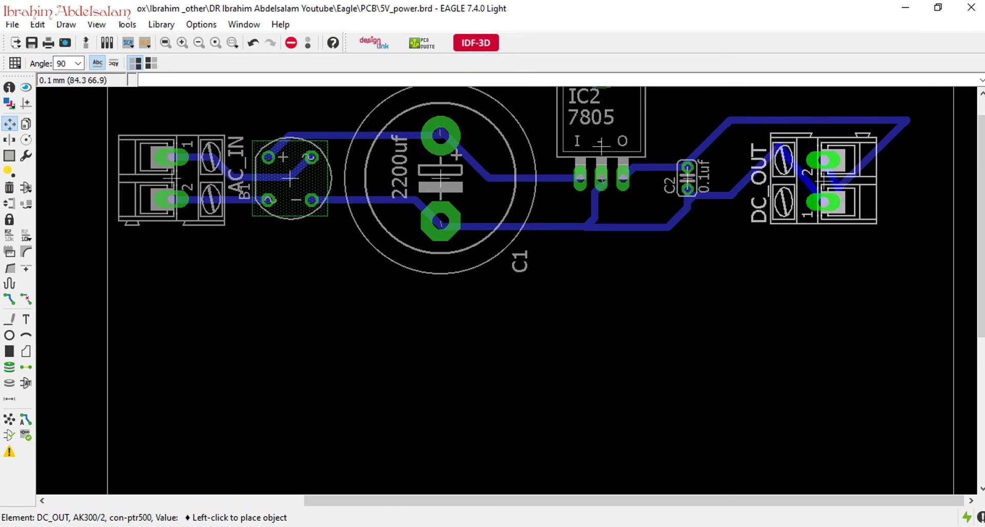
pyautogui.click(813, 183)
# Move the bends of the DC_OUT traces so pad 1 connects directly to C2's lower pad and pad 2 straight to C2's upper pad
pyautogui.click(780, 148)
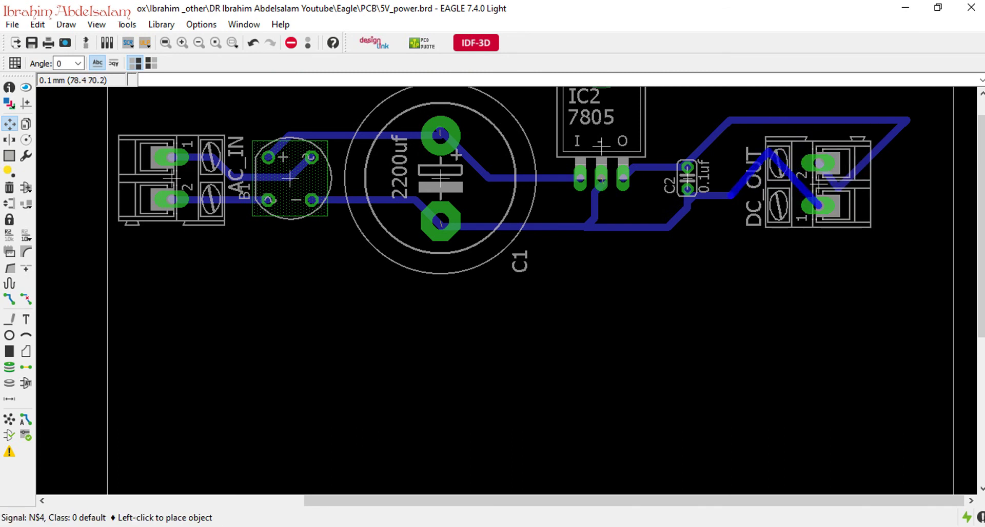
pyautogui.click(764, 205)
pyautogui.click(836, 184)
pyautogui.click(819, 163)
pyautogui.click(810, 120)
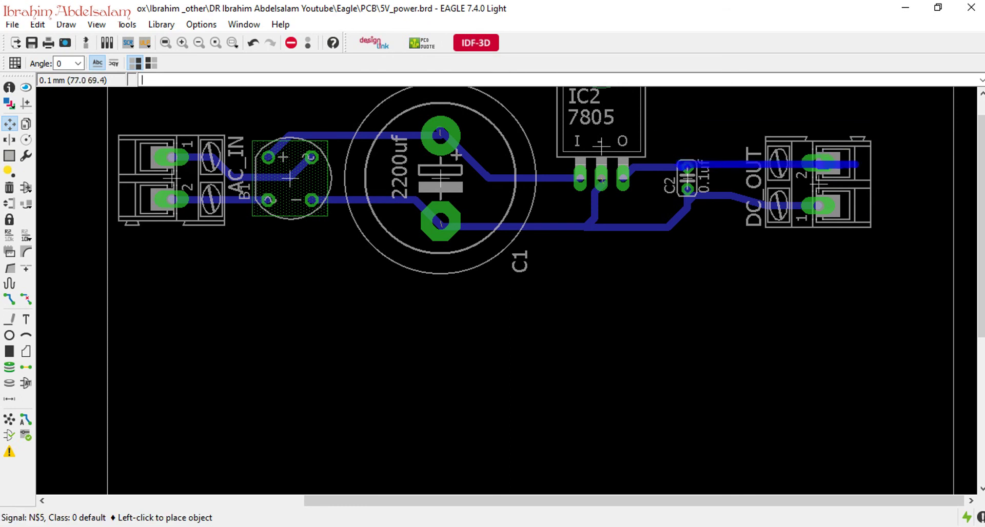
pyautogui.click(811, 164)
pyautogui.click(826, 165)
pyautogui.click(826, 165)
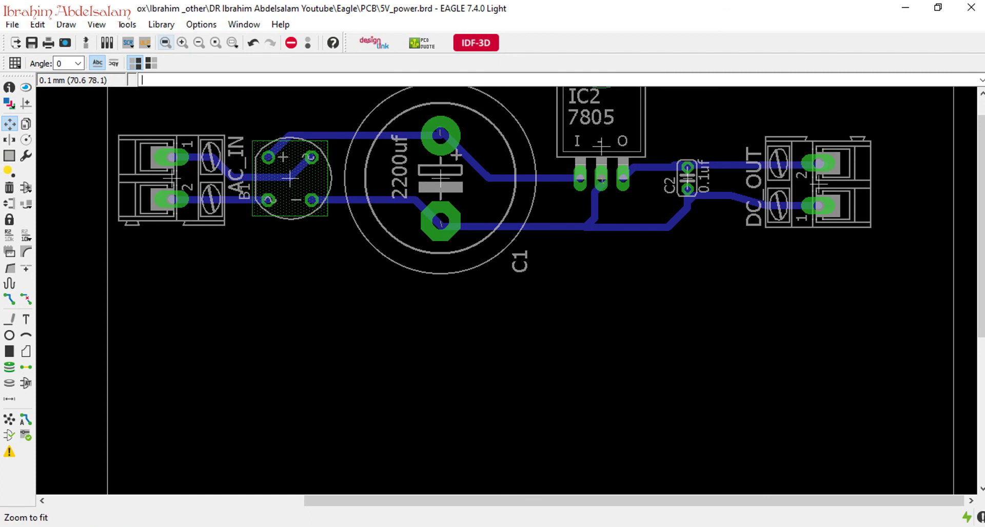
# Shrink the board outline, bringing its lower edge up to about C1's lower side and its right edge in to about x = 93 mm
pyautogui.click(165, 43)
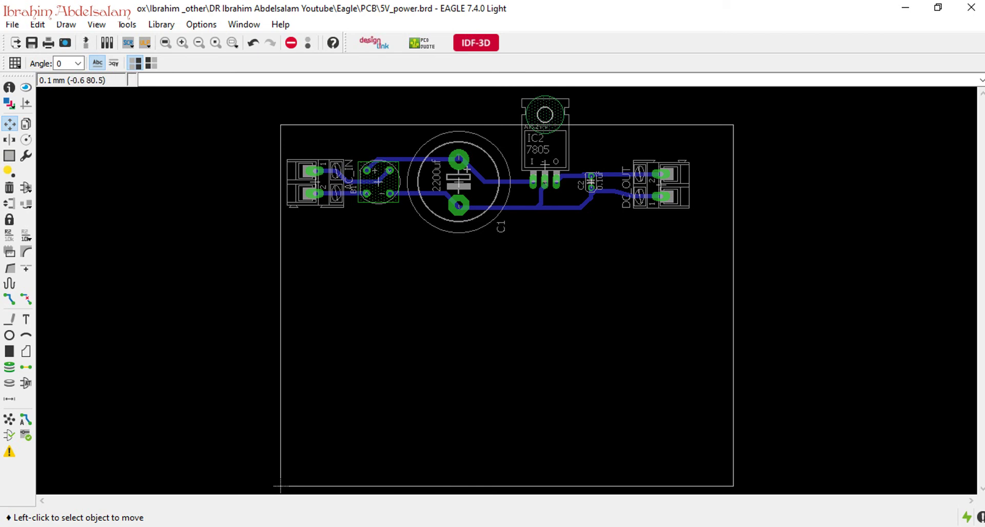
pyautogui.click(520, 486)
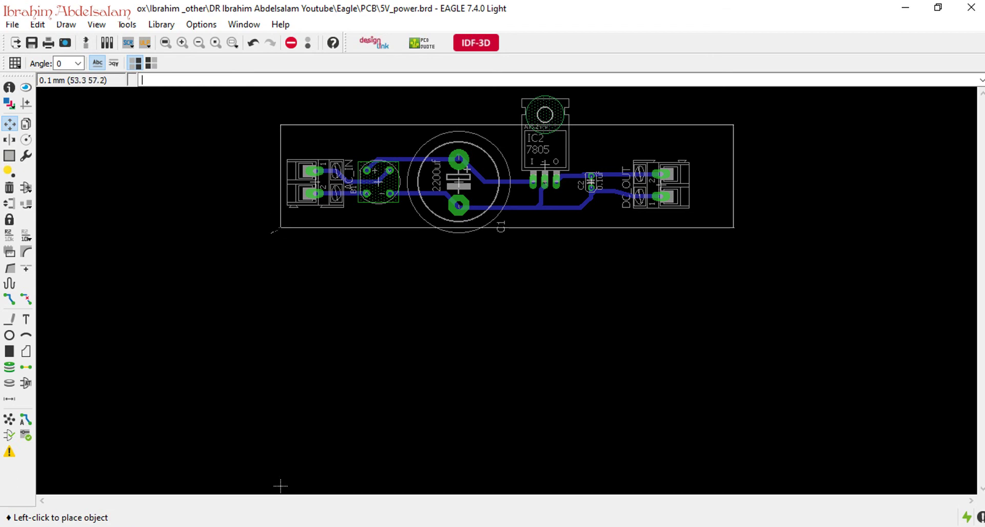
pyautogui.click(280, 486)
pyautogui.click(729, 154)
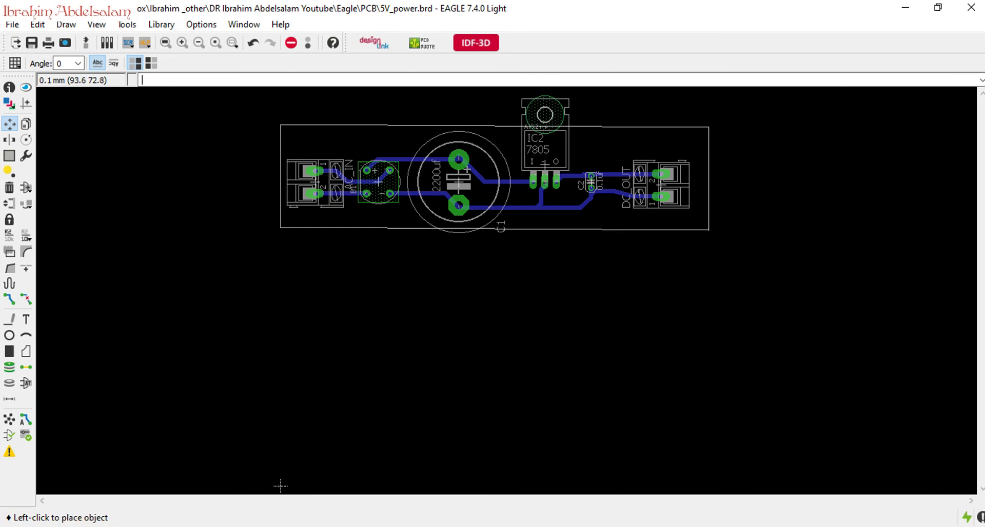
pyautogui.click(701, 154)
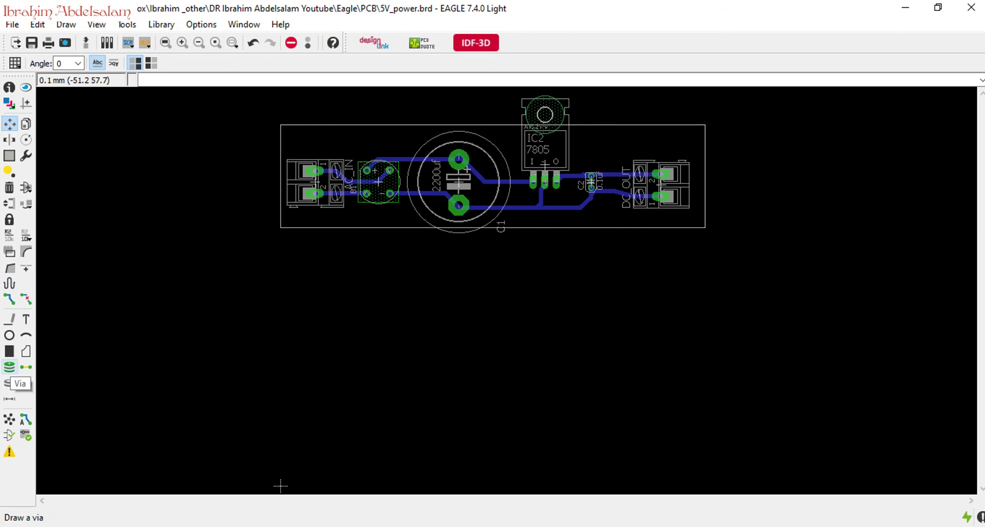
# Place a square via with a 3.2 drill in each of the four corners of the board as mounting holes
pyautogui.click(9, 368)
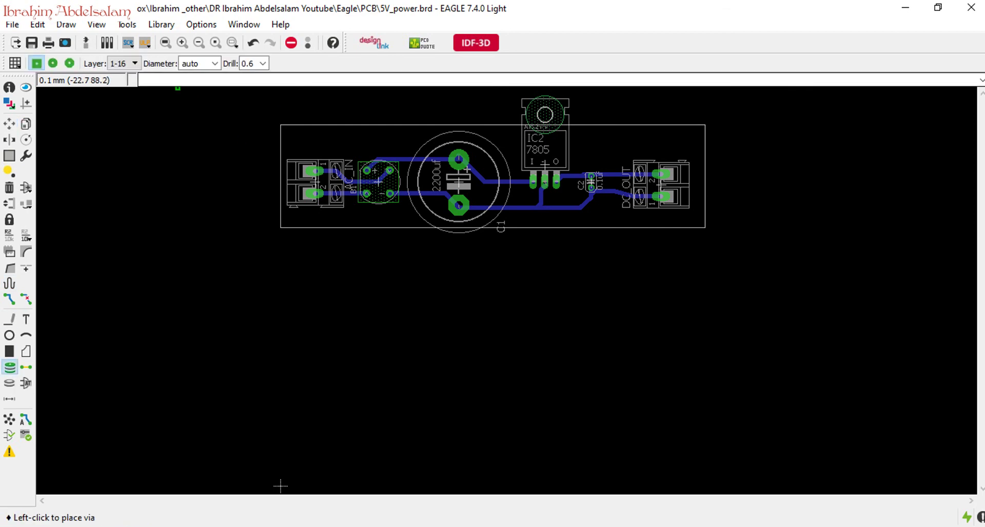
pyautogui.click(263, 63)
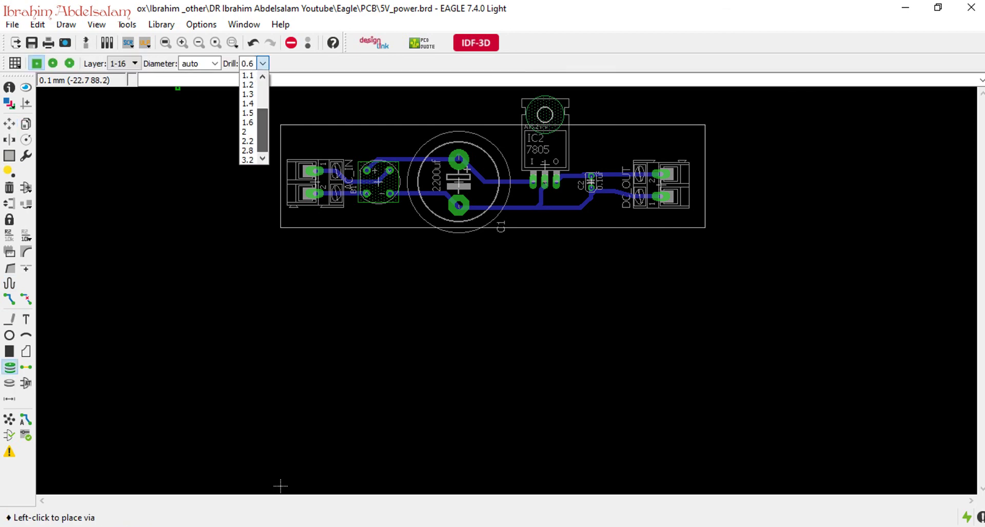
pyautogui.click(248, 160)
pyautogui.click(290, 136)
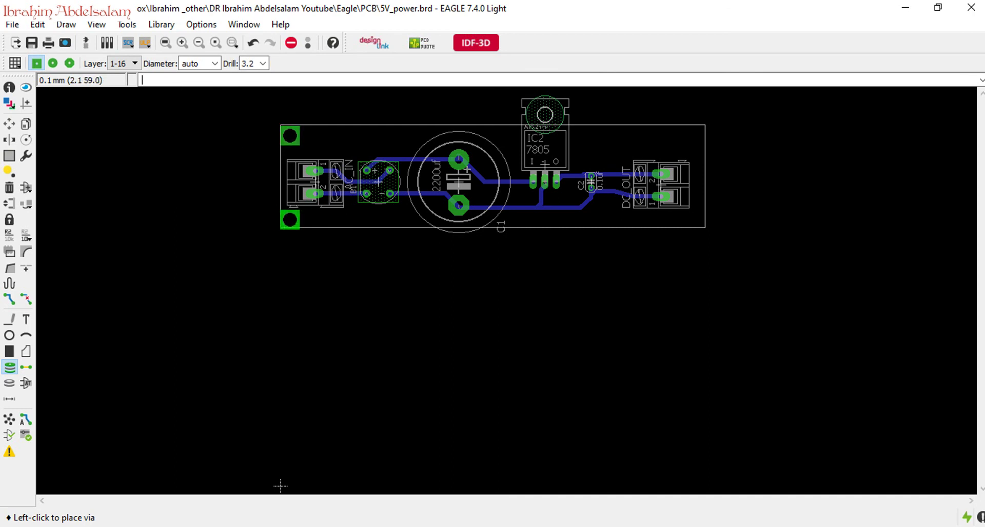
pyautogui.click(289, 219)
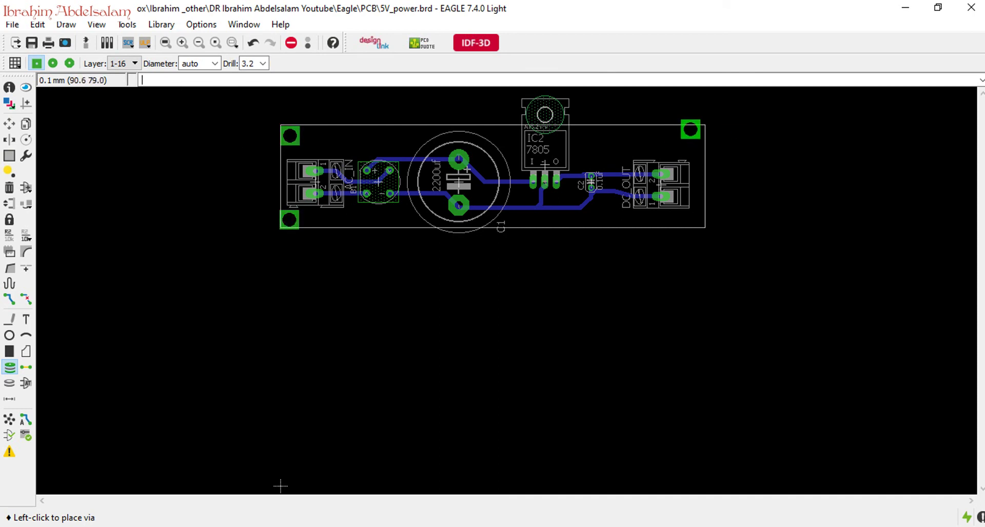
pyautogui.click(694, 135)
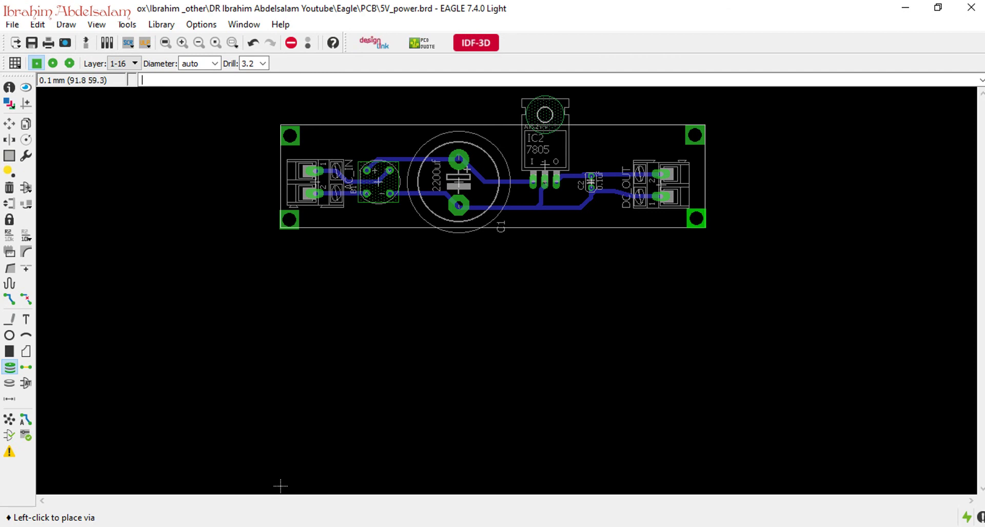
pyautogui.click(695, 218)
# Rename the signal of the ground trace below IC2 to GRN
pyautogui.click(9, 123)
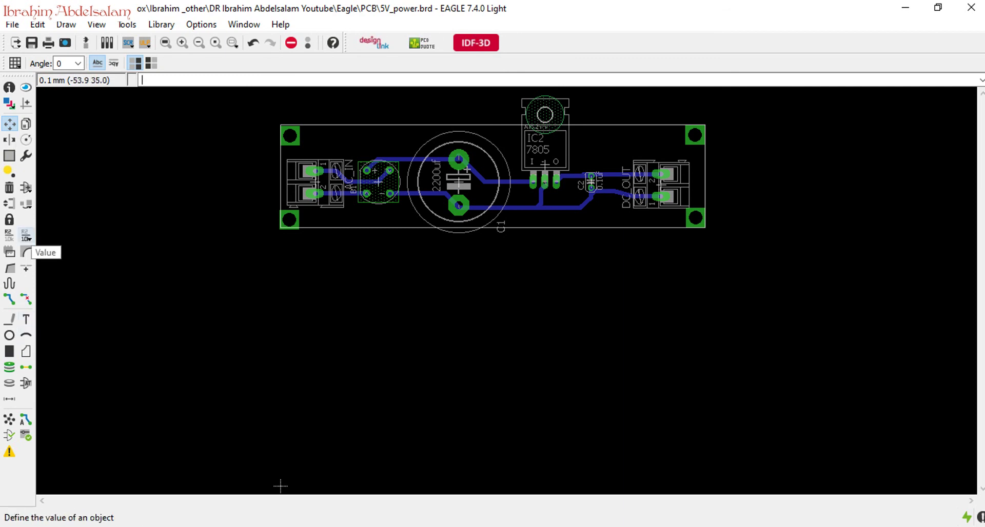
pyautogui.click(9, 235)
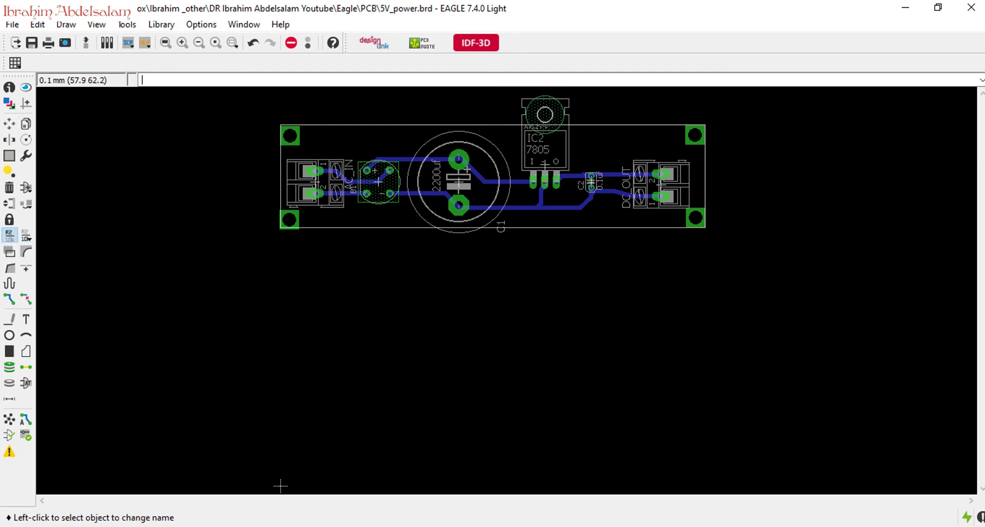
pyautogui.click(540, 207)
pyautogui.click(541, 207)
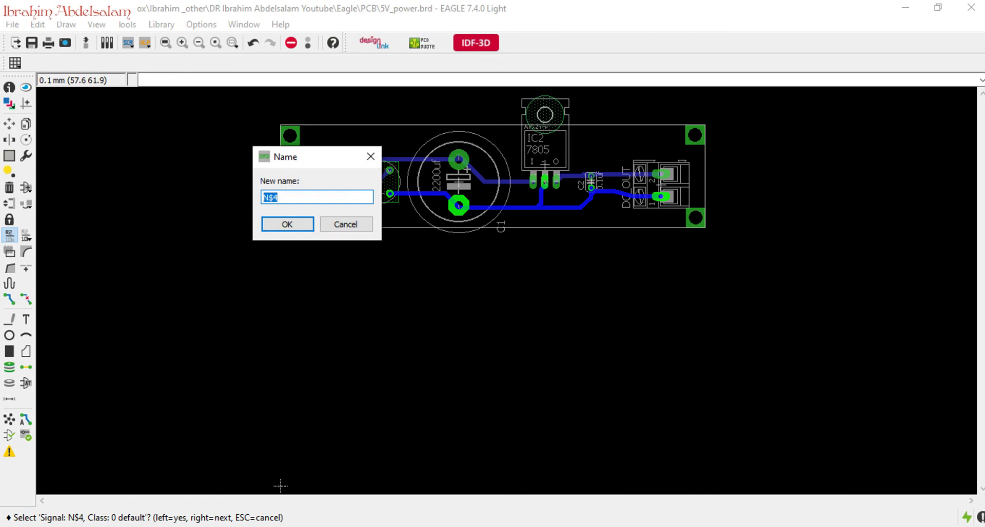
pyautogui.write('G')
pyautogui.press('Return')
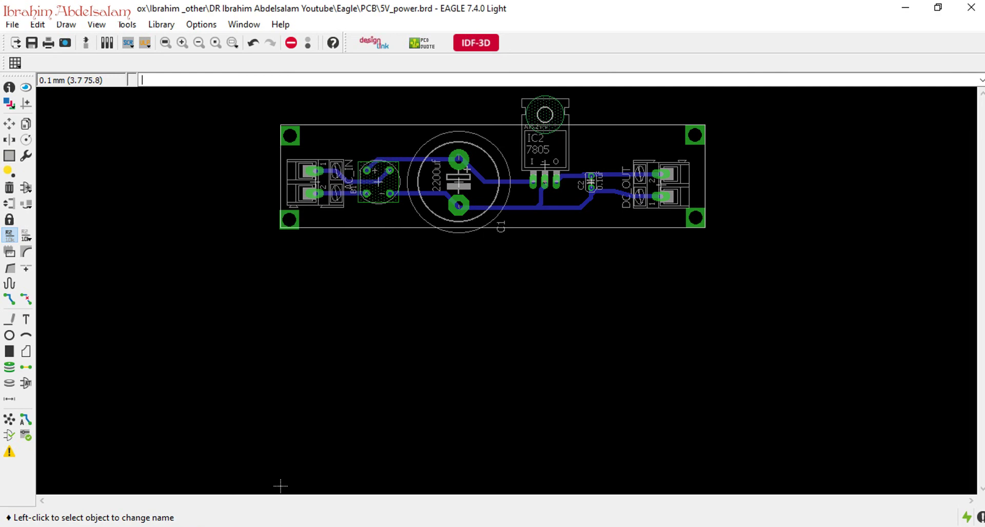
# Assign the two corner vias beside AC_IN to the GRN signal by renaming them
pyautogui.click(293, 127)
pyautogui.write('GRN')
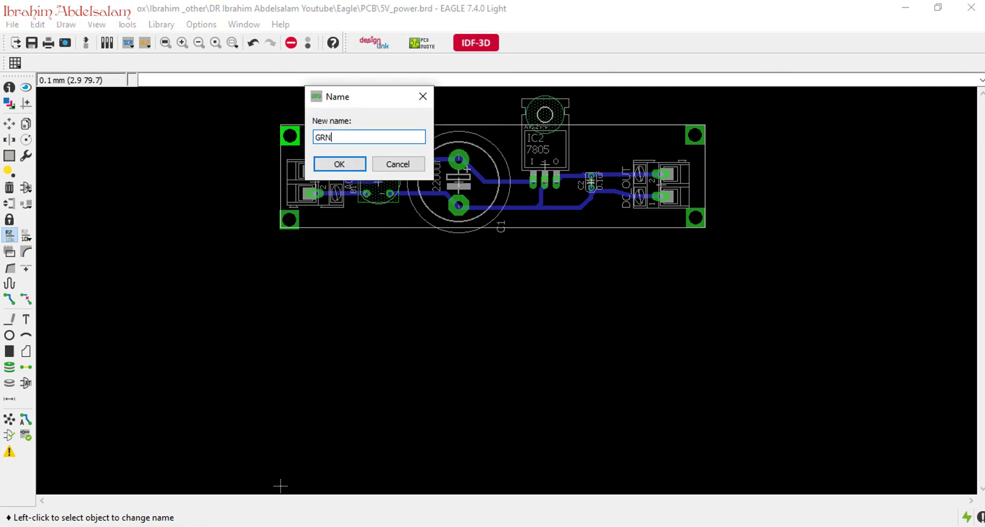
pyautogui.press('Return')
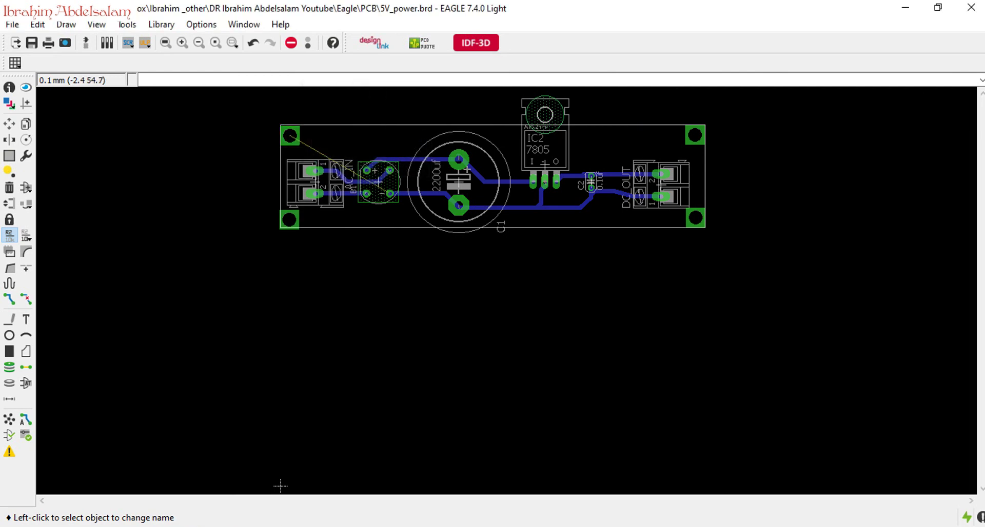
pyautogui.click(285, 222)
pyautogui.write('GND')
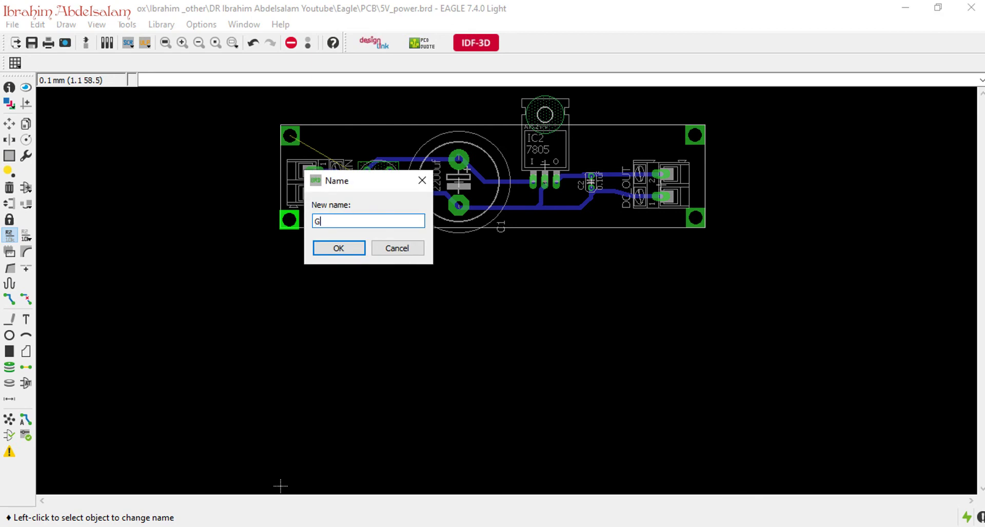
pyautogui.press('Return')
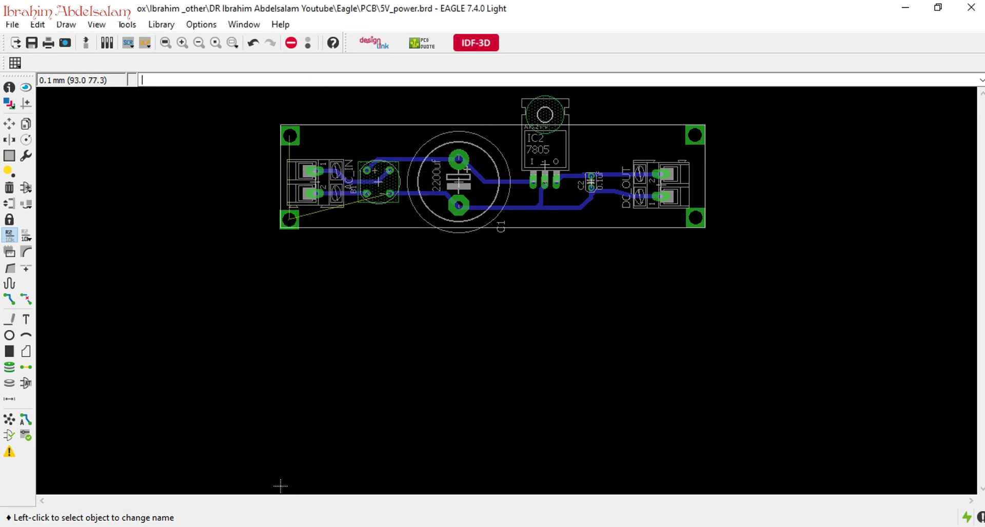
# Rename the two corner vias beside DC_OUT to assign them to the GRN signal
pyautogui.click(699, 136)
pyautogui.write('G')
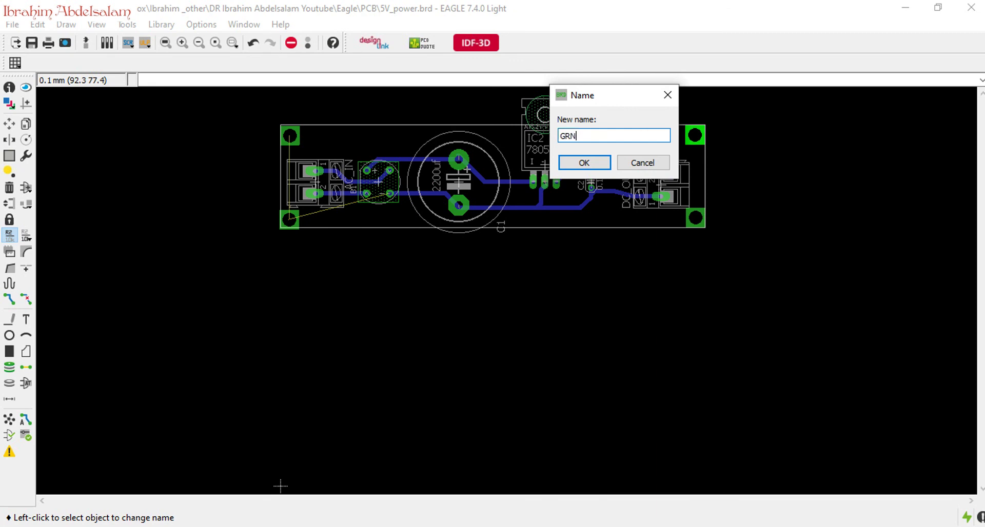
pyautogui.write('RN')
pyautogui.press('Return')
pyautogui.click(696, 219)
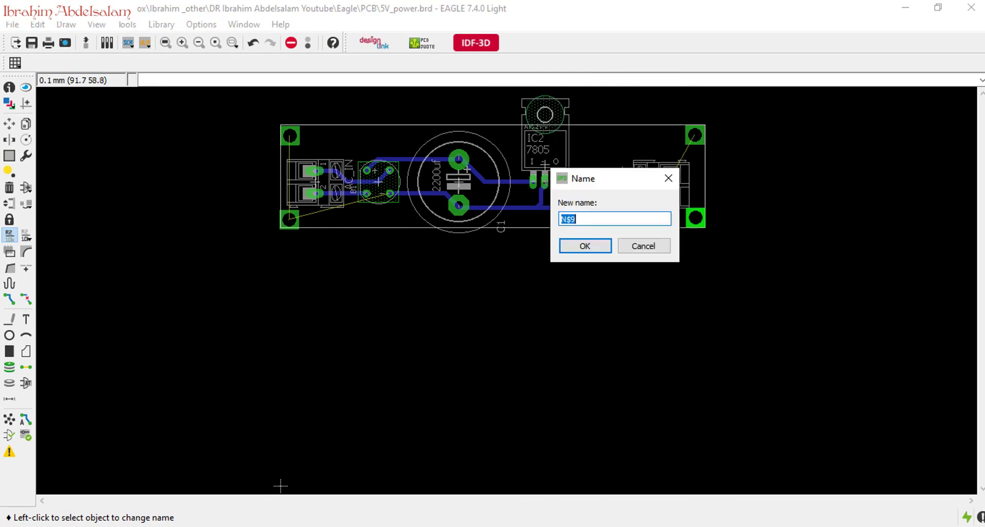
pyautogui.write('G')
pyautogui.press('Return')
# Draw a polygon on the 16 Bottom layer around the board outline with Isolate 0.8128, and run Ratsnest to fill it with copper
pyautogui.click(26, 352)
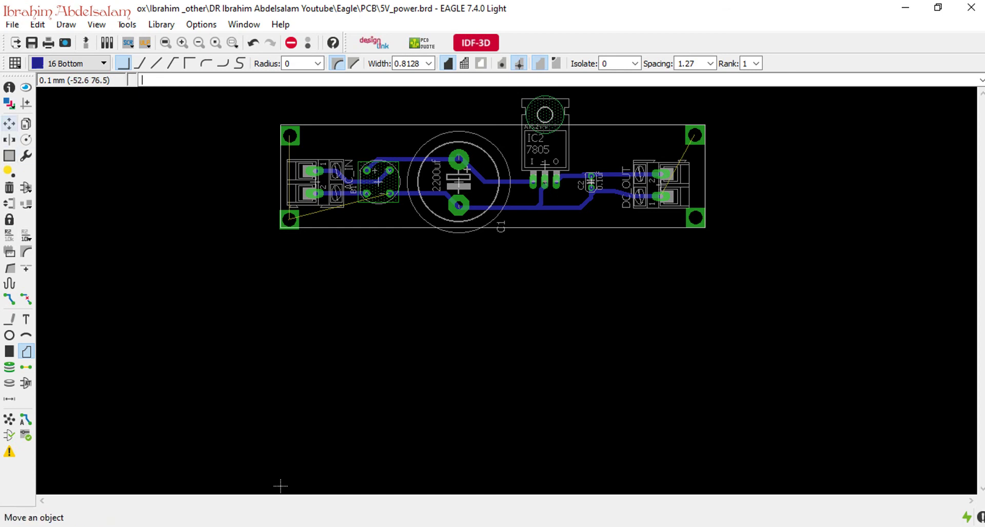
pyautogui.click(9, 124)
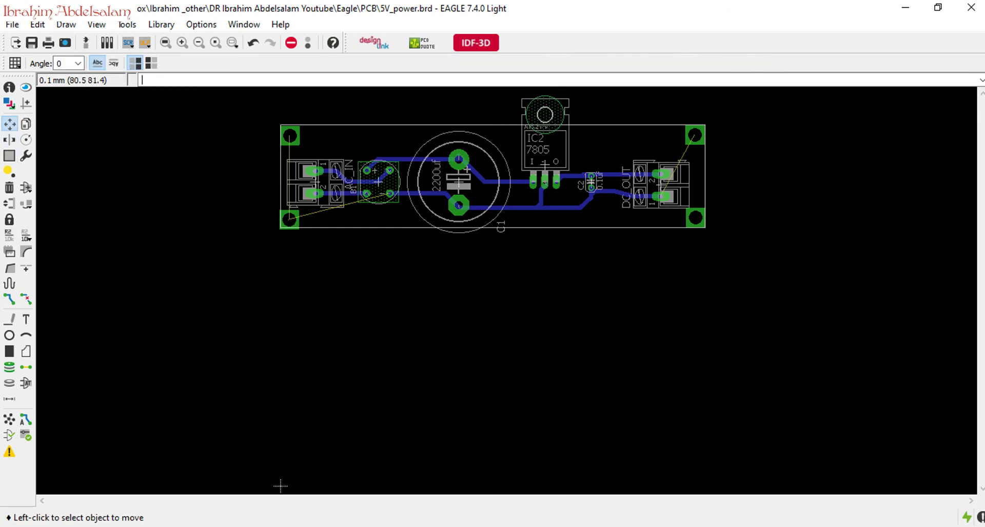
pyautogui.click(26, 351)
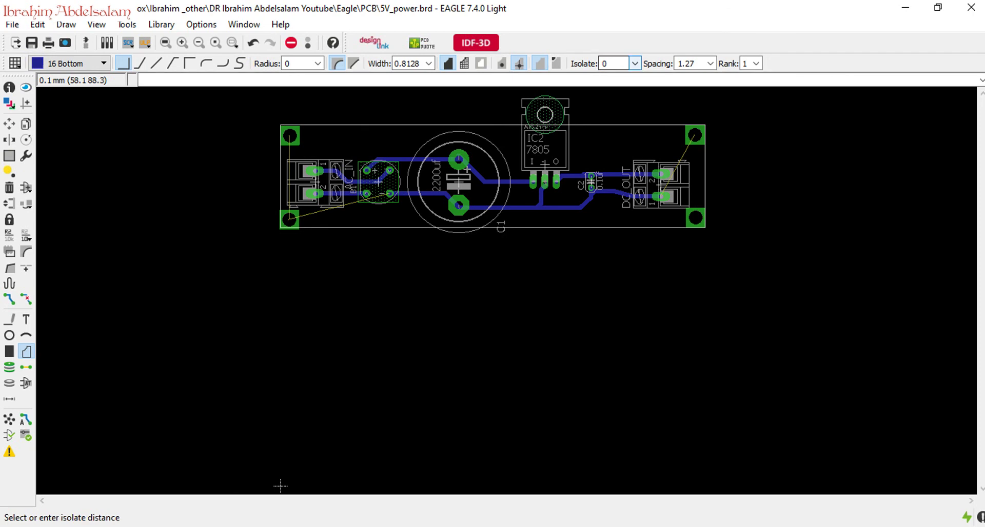
pyautogui.click(634, 63)
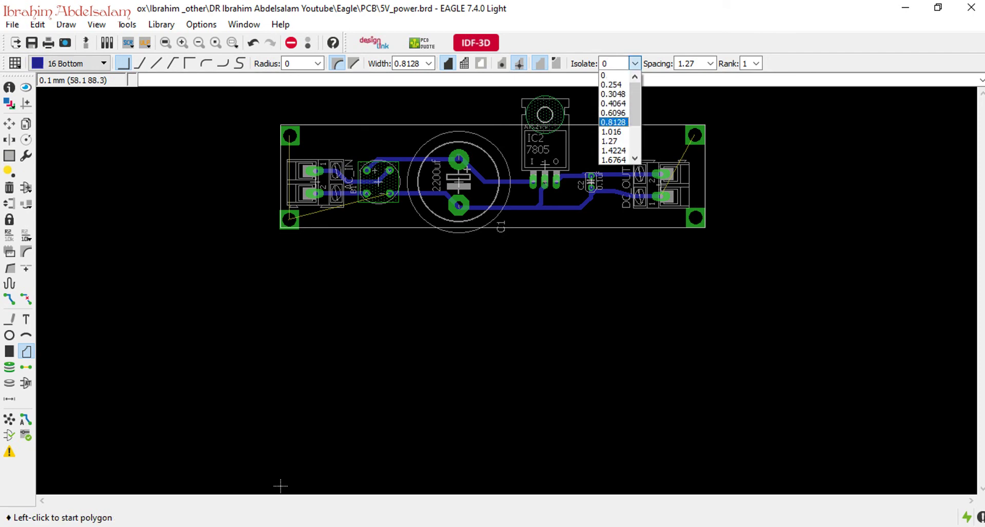
pyautogui.click(613, 122)
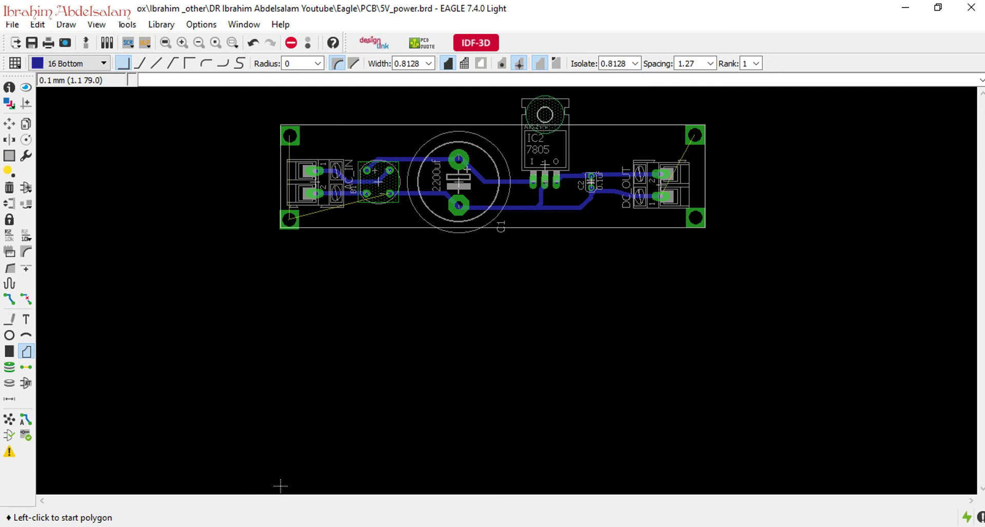
pyautogui.click(280, 125)
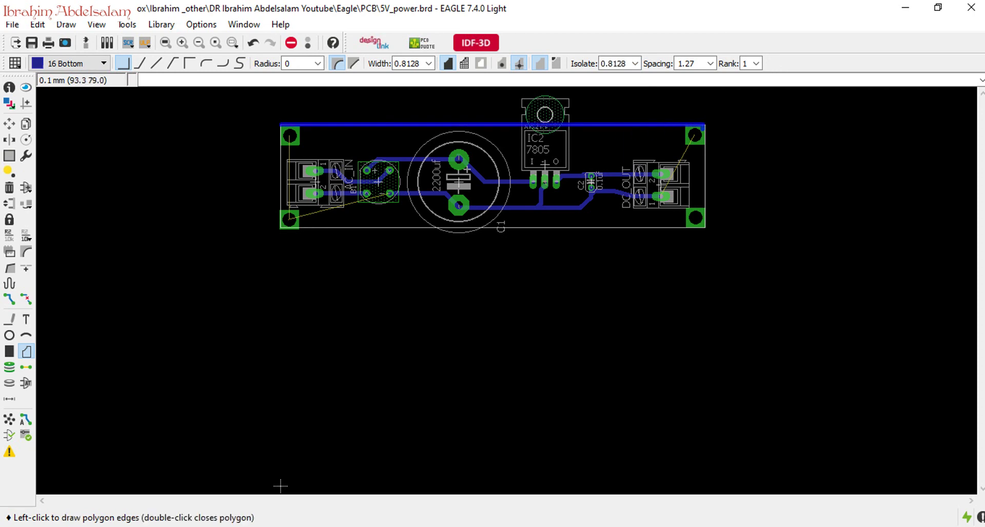
pyautogui.click(707, 125)
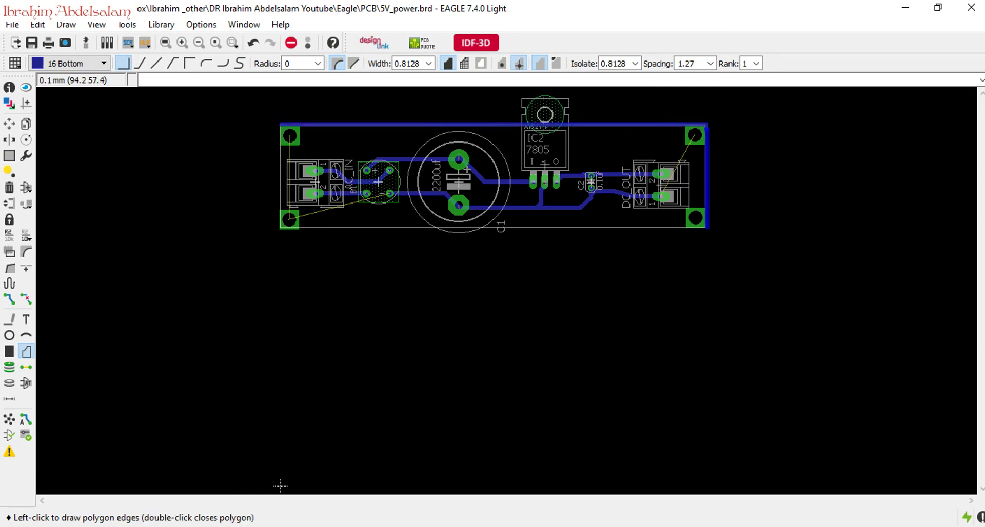
pyautogui.click(707, 229)
pyautogui.doubleClick(280, 125)
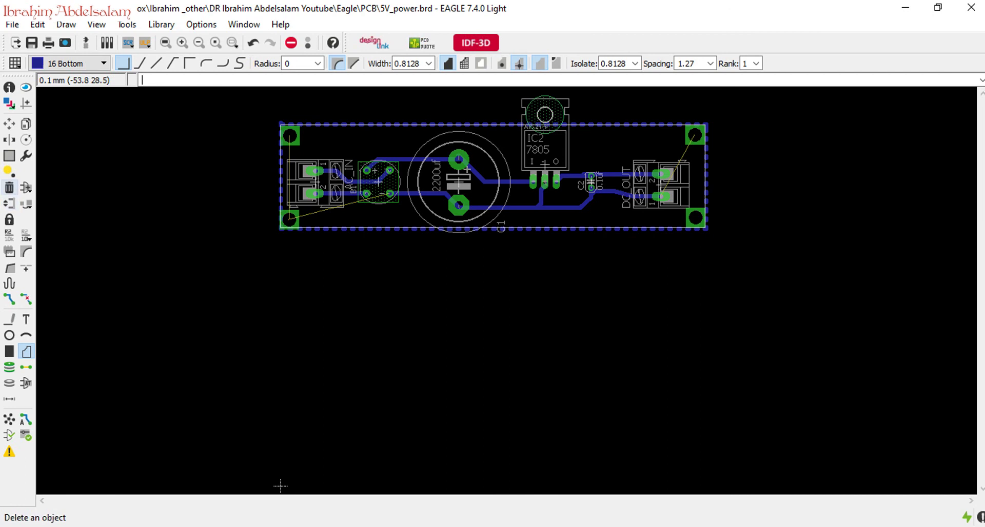
pyautogui.click(9, 188)
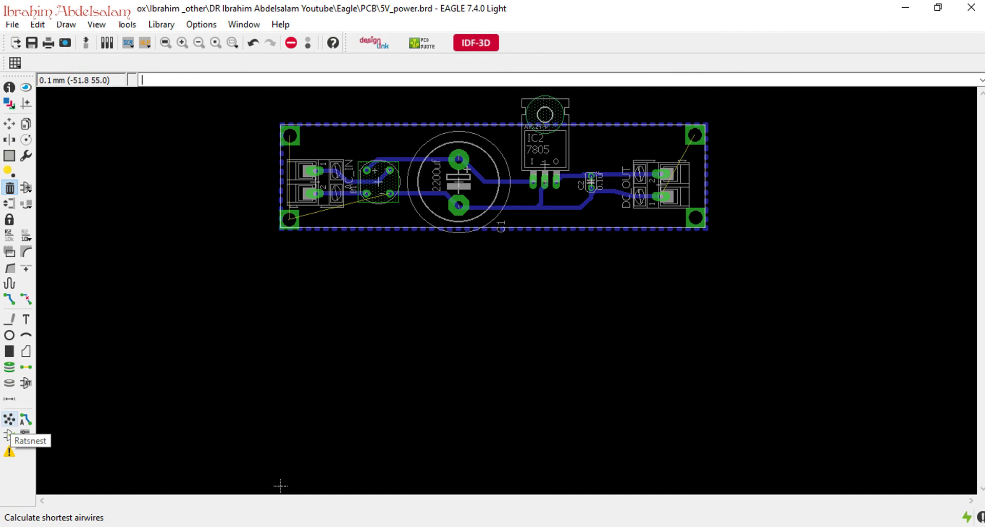
pyautogui.click(9, 435)
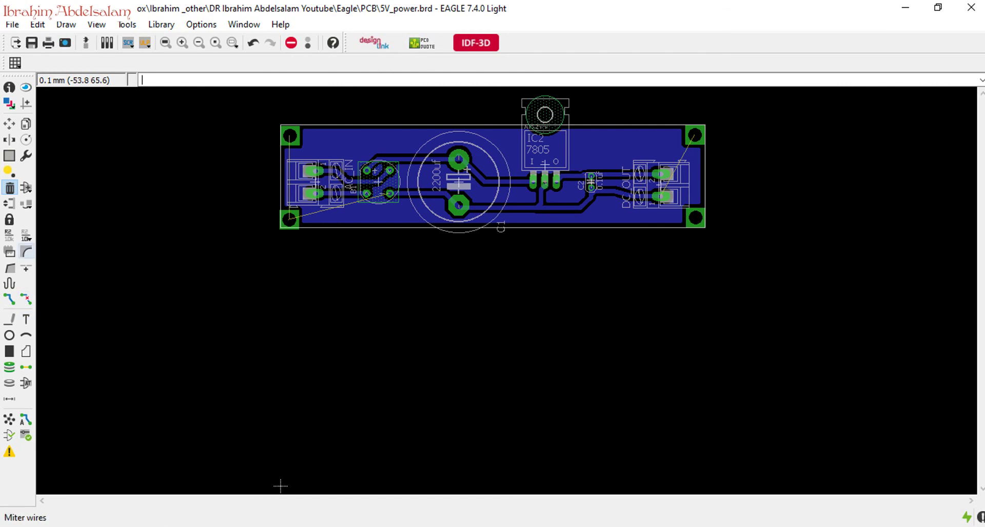
# Assign the bottom copper polygon and the lower corner via beside DC_OUT to the ground signal by renaming them
pyautogui.click(9, 234)
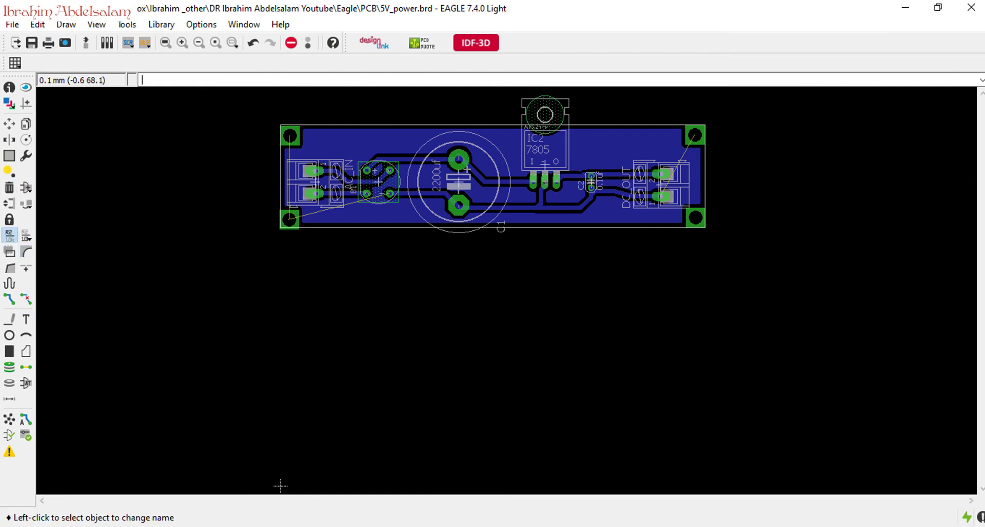
pyautogui.click(281, 486)
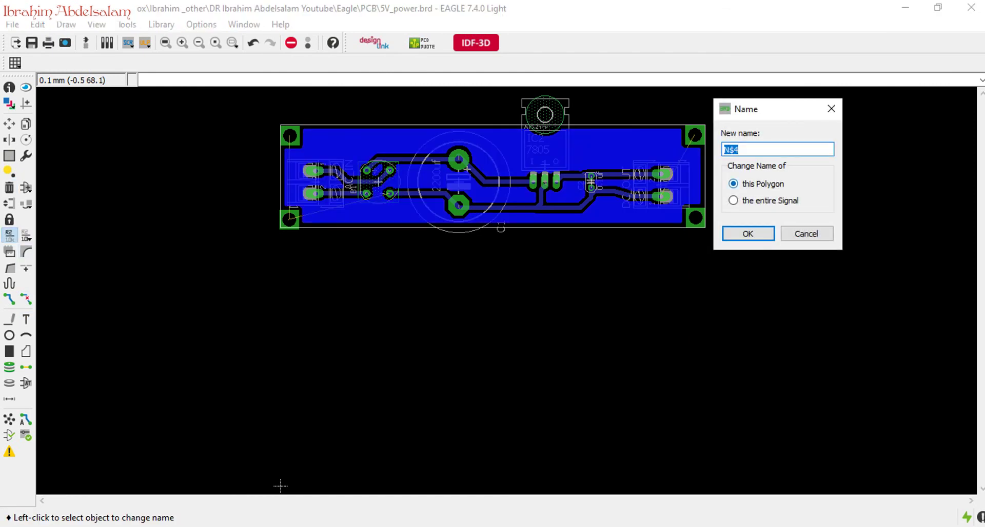
pyautogui.write('GR')
pyautogui.press('Return')
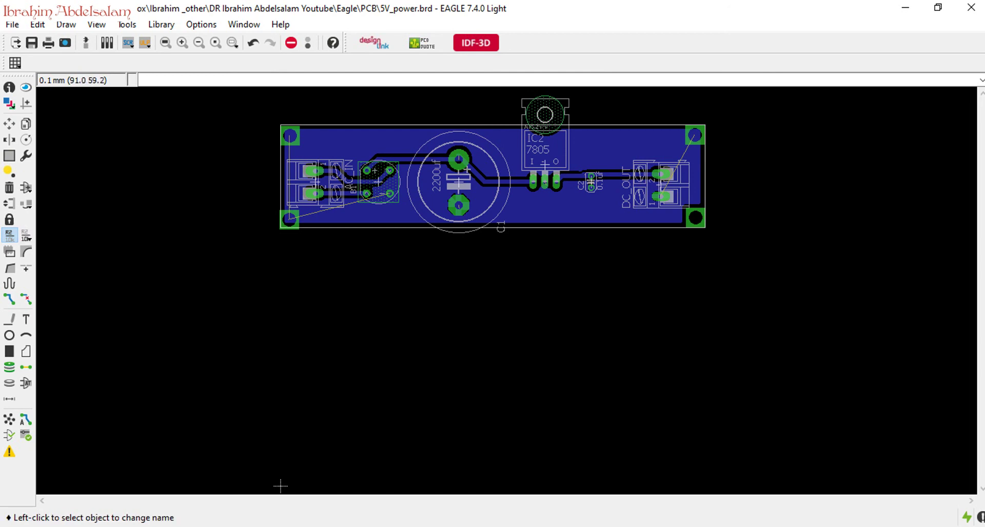
pyautogui.click(694, 217)
pyautogui.write('GND')
pyautogui.press('Return')
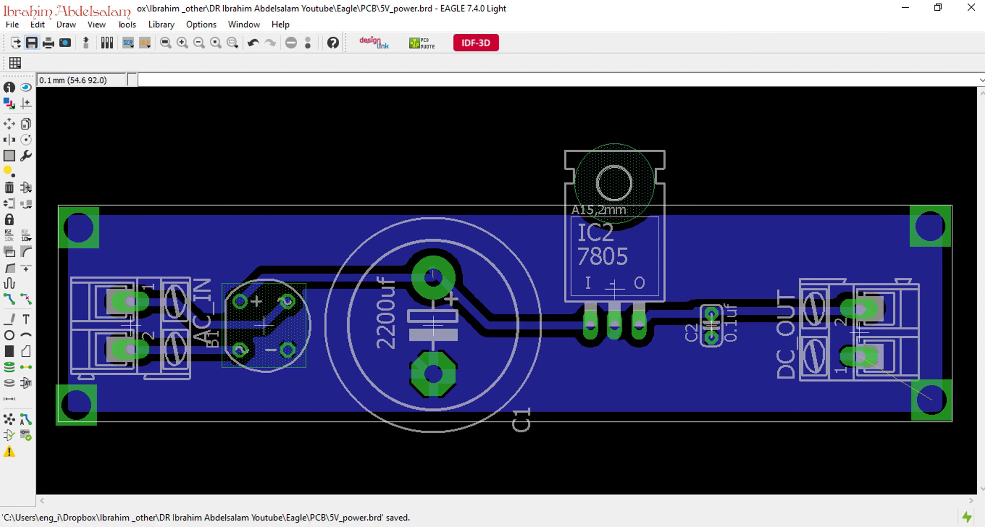
# Open the CAM Processor for the board and keep GERBER_RS274X as the output device
pyautogui.click(13, 24)
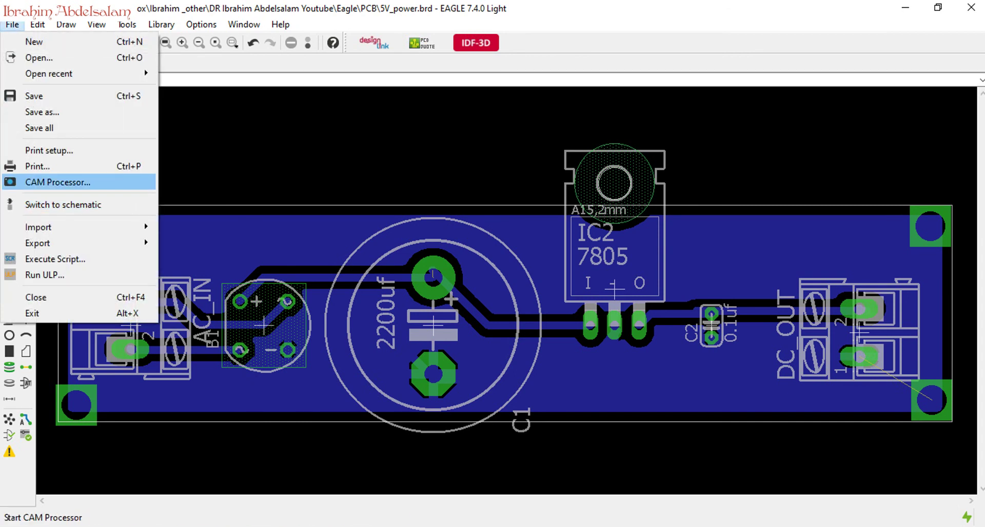
pyautogui.click(57, 183)
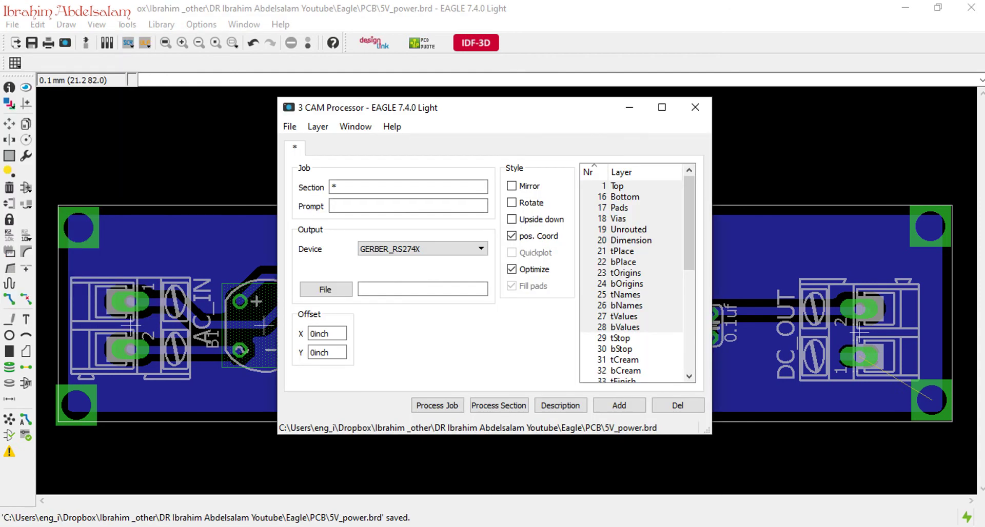
pyautogui.click(422, 249)
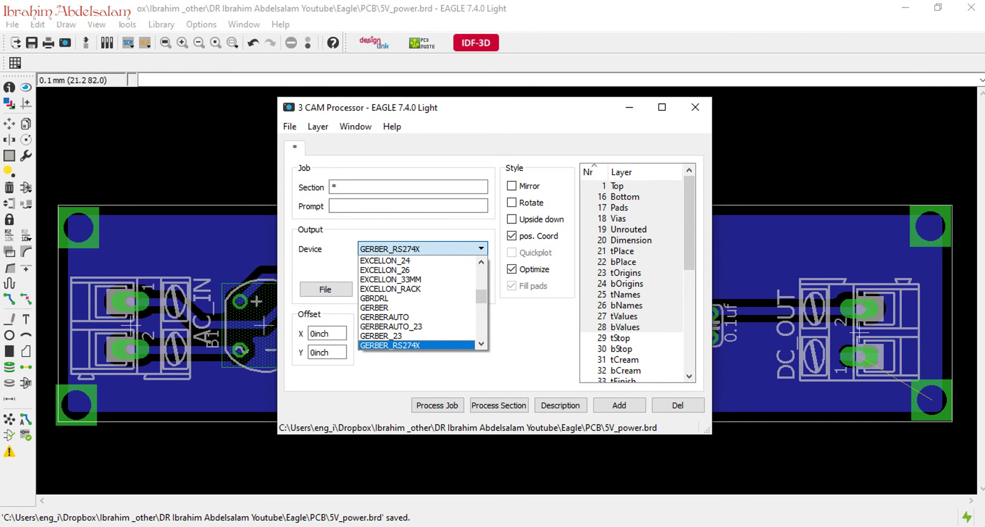
pyautogui.press('Return')
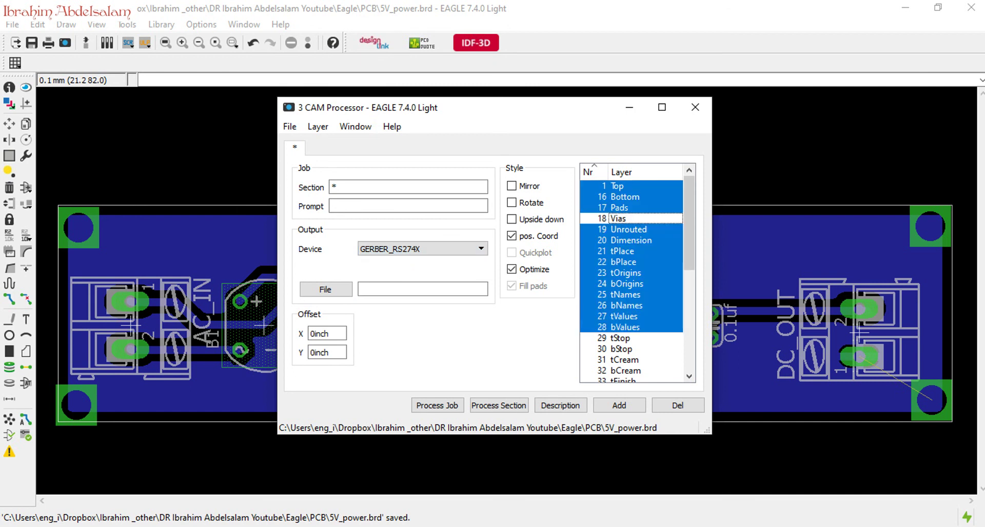
# Limit the CAM output layers to Top, Bottom, Pads and Vias
pyautogui.click(628, 230)
pyautogui.click(622, 251)
pyautogui.click(627, 285)
pyautogui.click(624, 316)
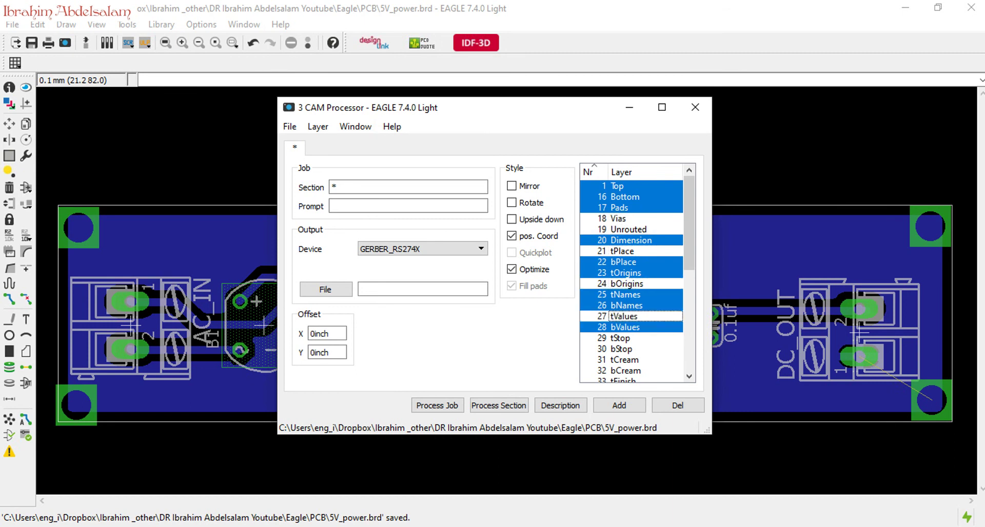
pyautogui.click(625, 327)
pyautogui.click(626, 305)
pyautogui.click(625, 295)
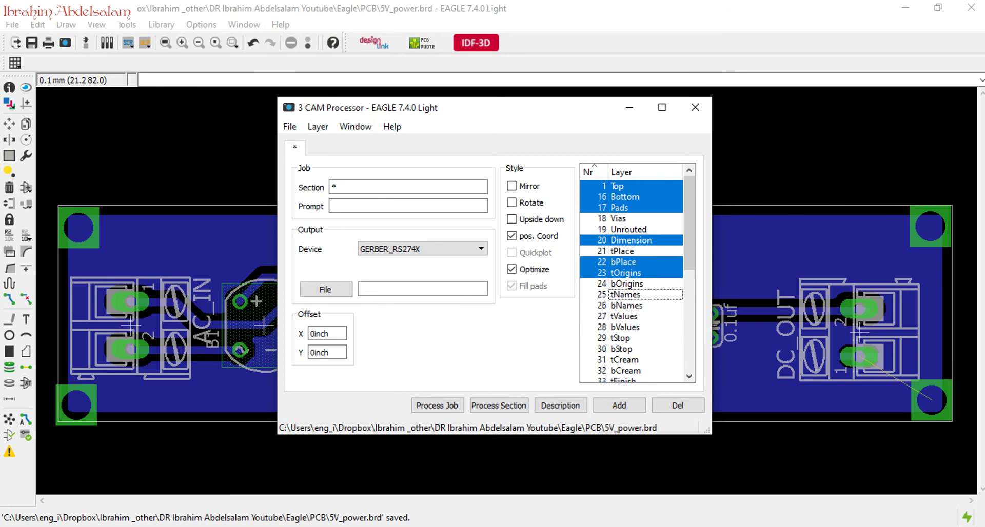
pyautogui.click(630, 241)
pyautogui.click(619, 219)
pyautogui.click(624, 262)
pyautogui.click(625, 274)
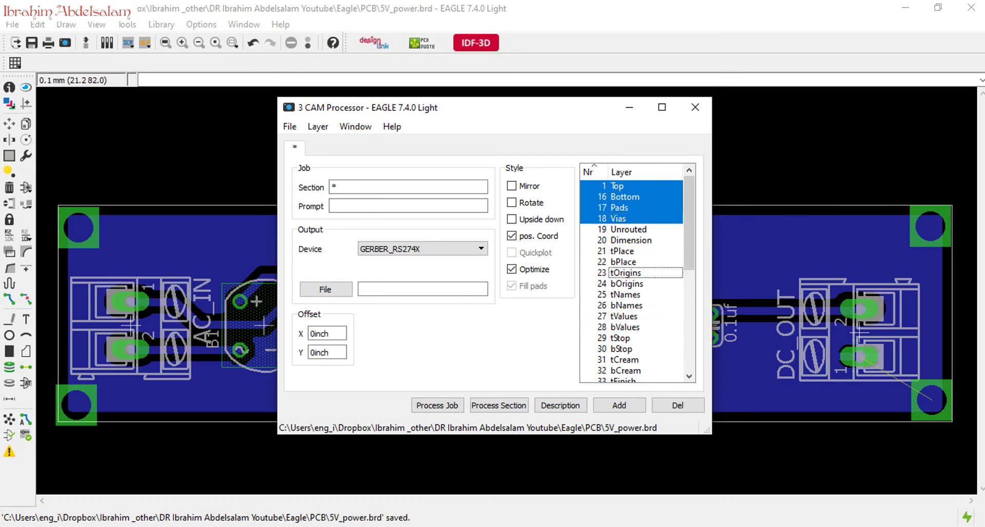
# Try the output layers Bottom, Pads and Vias without Top, and switch the selection to Top, Pads and Vias without Bottom
pyautogui.click(618, 186)
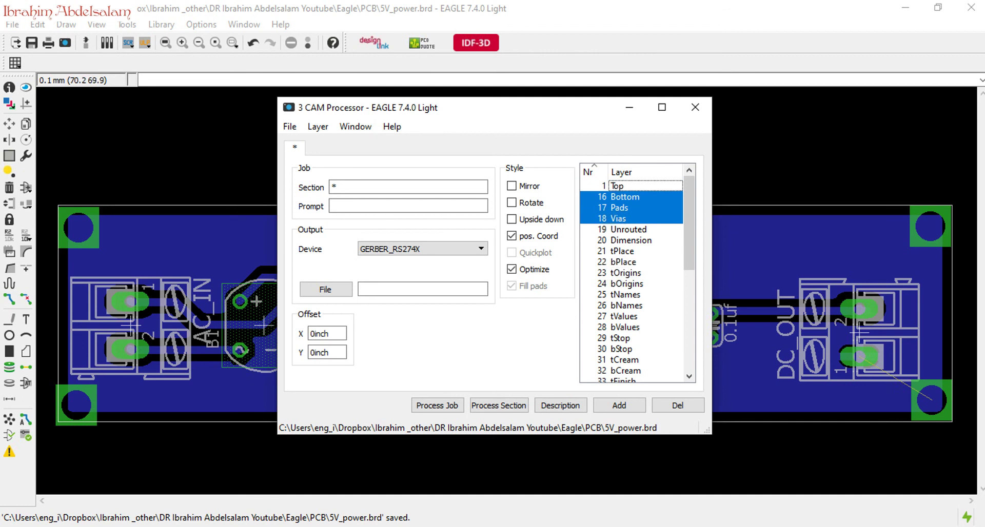
pyautogui.click(624, 197)
pyautogui.click(618, 186)
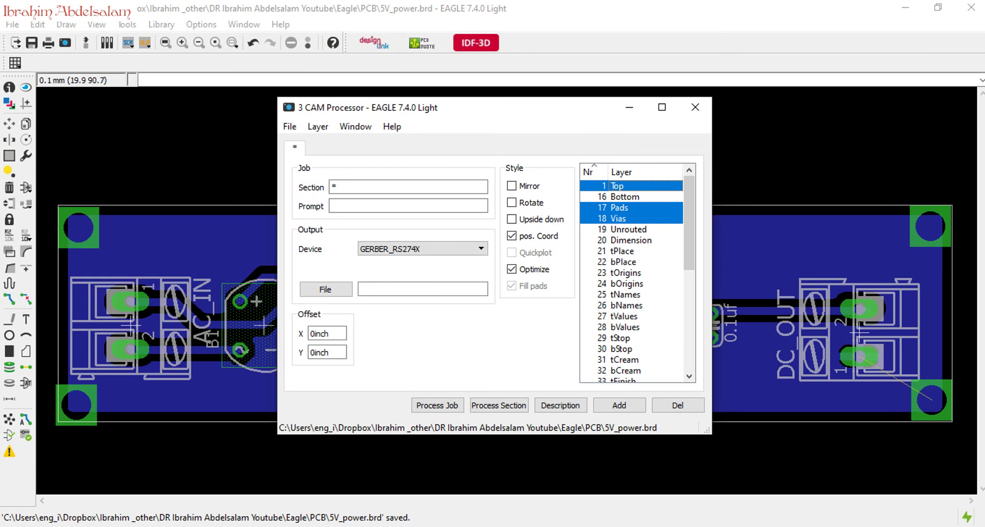
# Load the CAM job file coderandsolder.cam from the Eagle folder in Dropbox
pyautogui.click(290, 127)
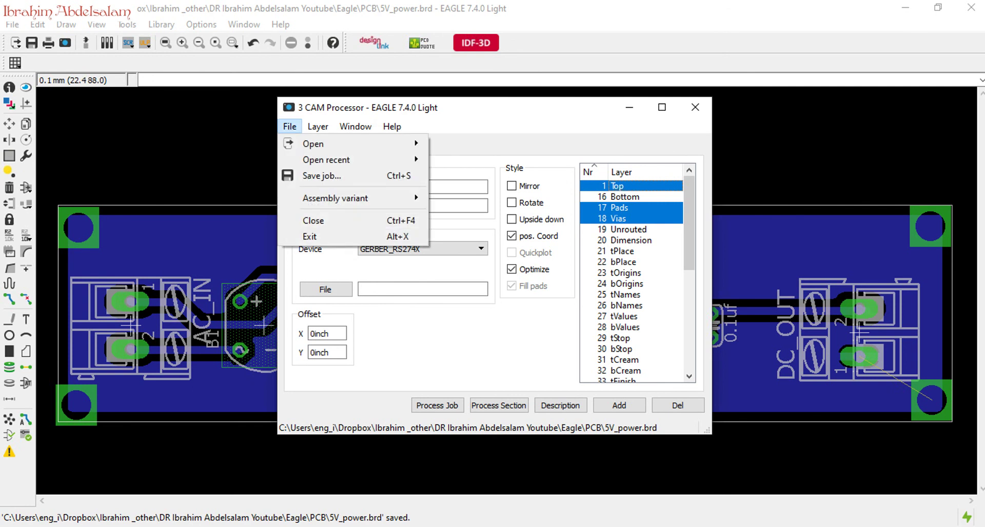
pyautogui.moveTo(333, 143)
pyautogui.click(458, 223)
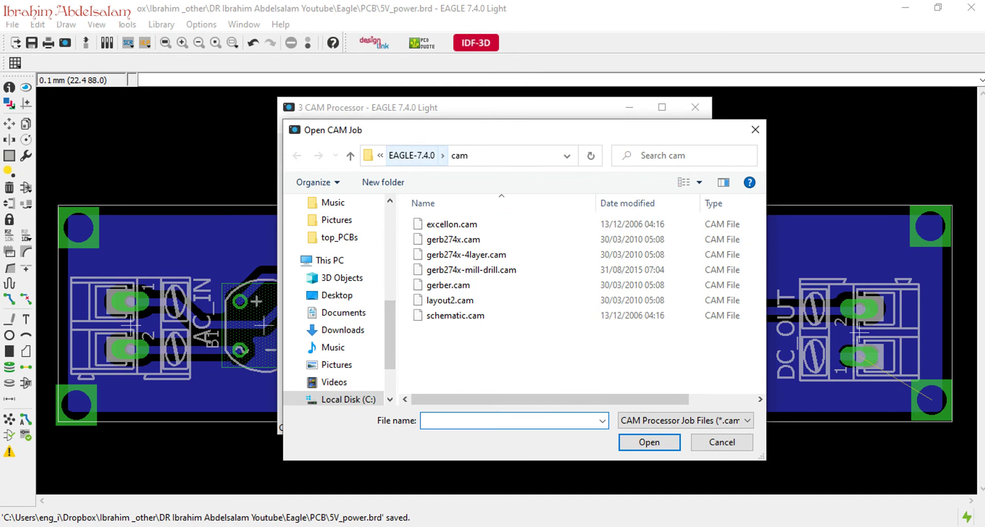
pyautogui.click(460, 155)
pyautogui.click(412, 155)
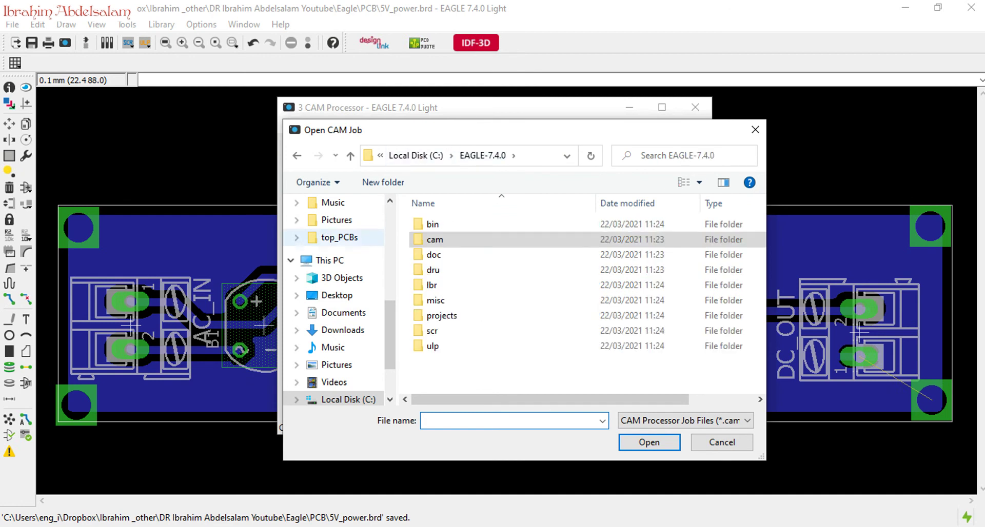
pyautogui.scroll(5, 333, 302)
pyautogui.click(332, 364)
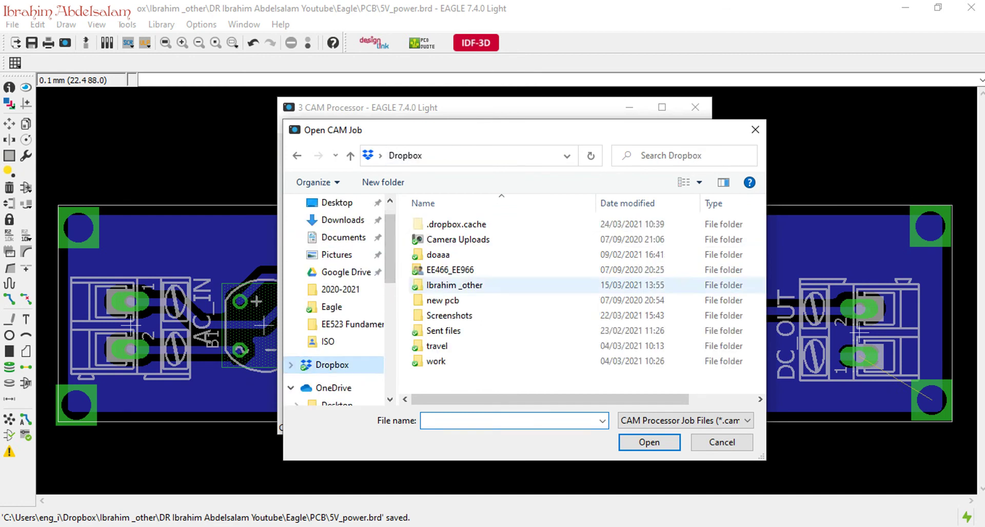
pyautogui.doubleClick(454, 286)
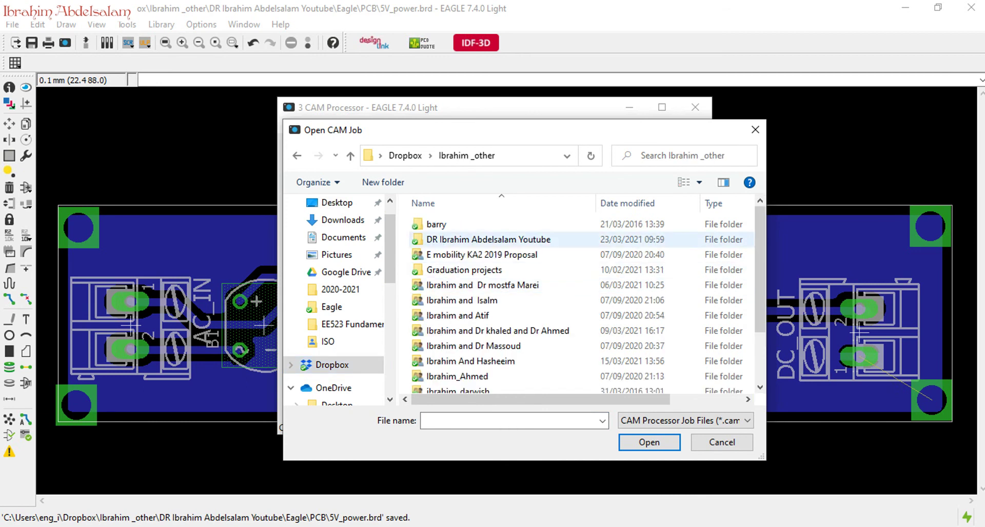
pyautogui.doubleClick(488, 240)
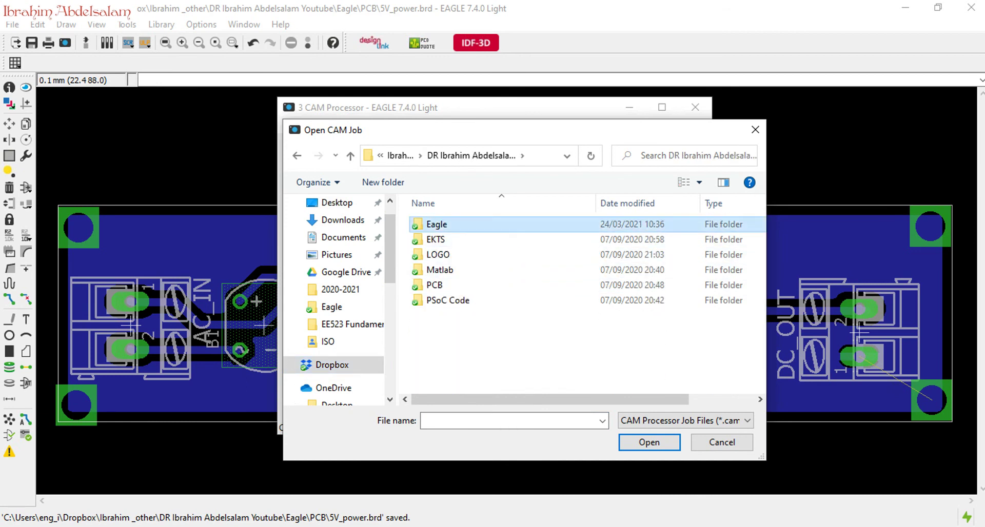
pyautogui.doubleClick(493, 224)
pyautogui.doubleClick(498, 239)
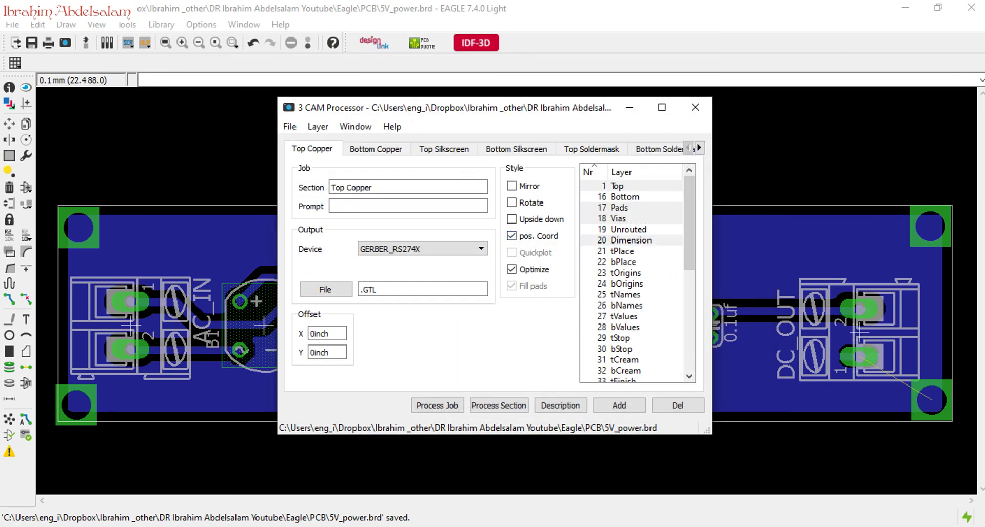
# Review the job's copper, silkscreen and soldermask sections, and process the whole job to generate the Gerber files
pyautogui.click(376, 149)
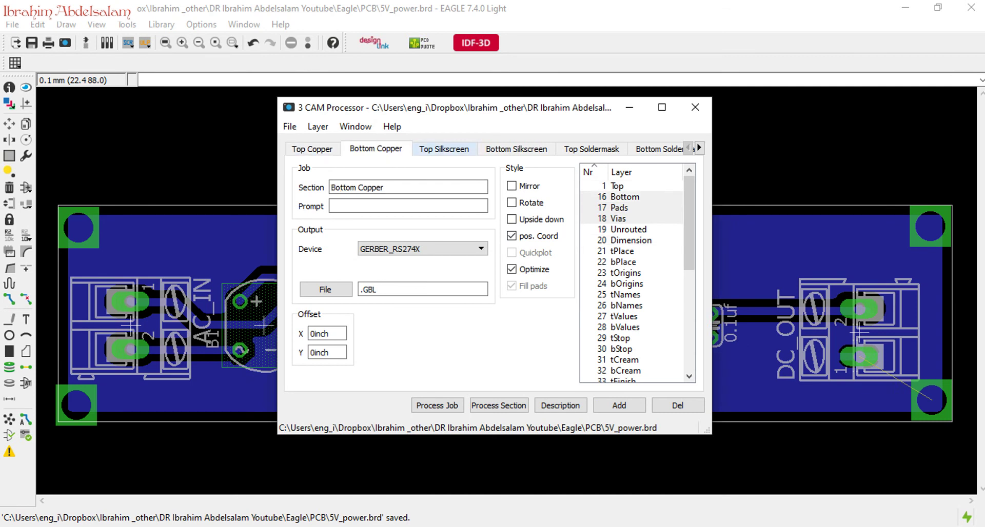
pyautogui.click(444, 149)
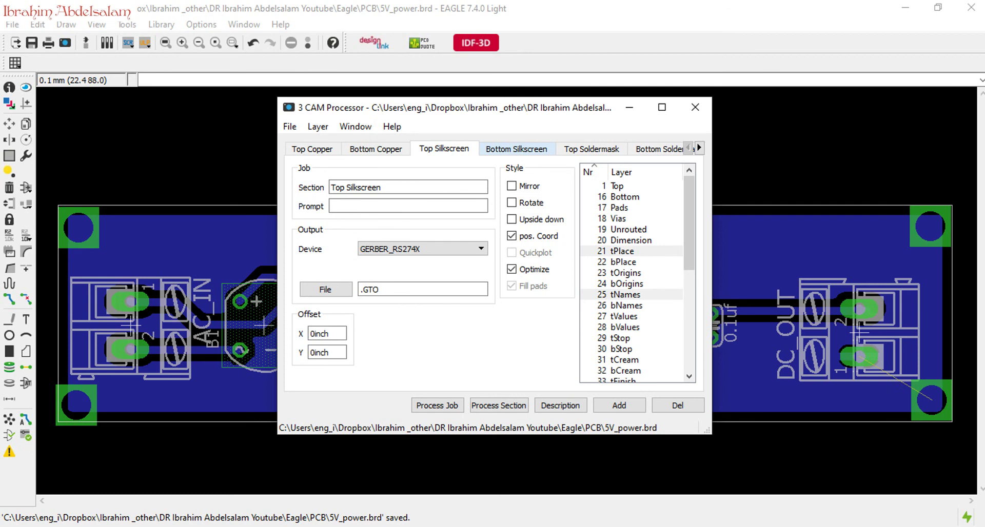
pyautogui.click(516, 148)
pyautogui.click(591, 148)
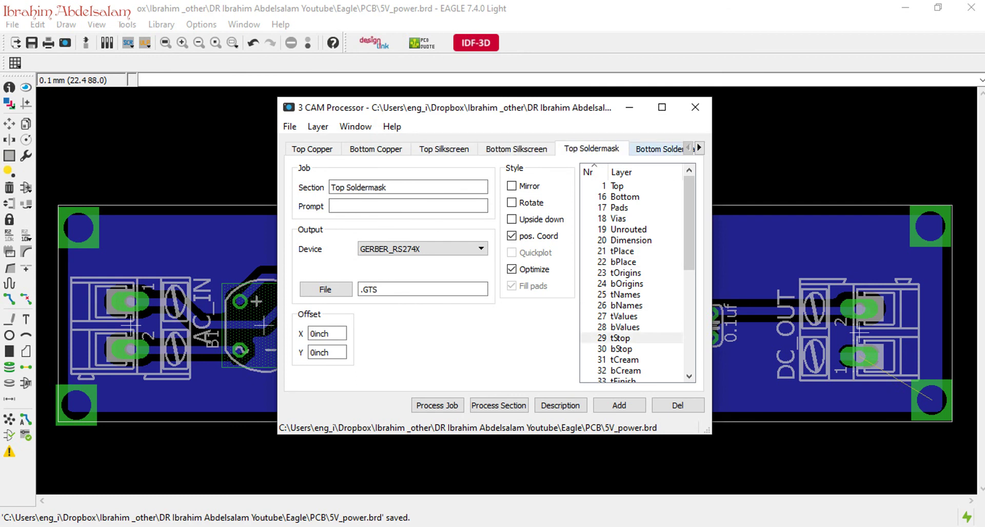
pyautogui.click(658, 149)
pyautogui.click(699, 148)
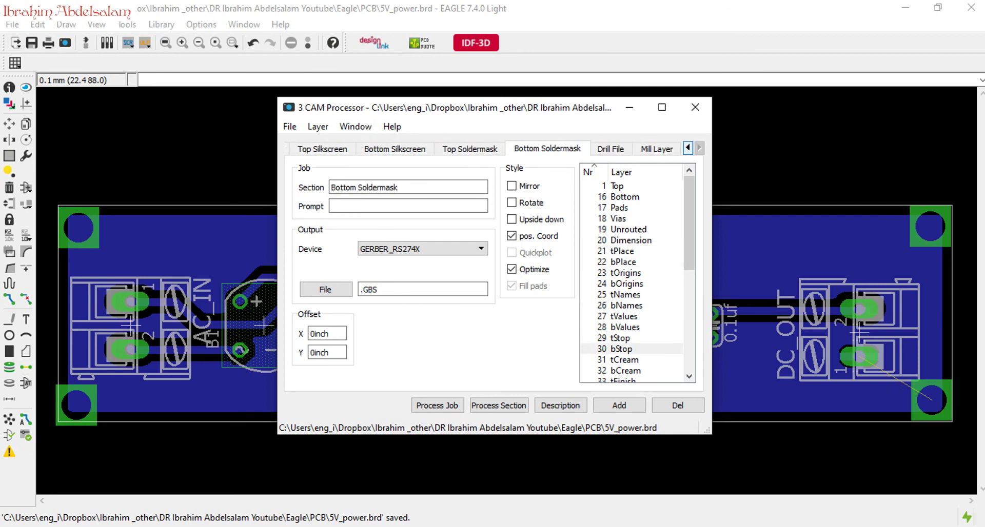
pyautogui.click(688, 148)
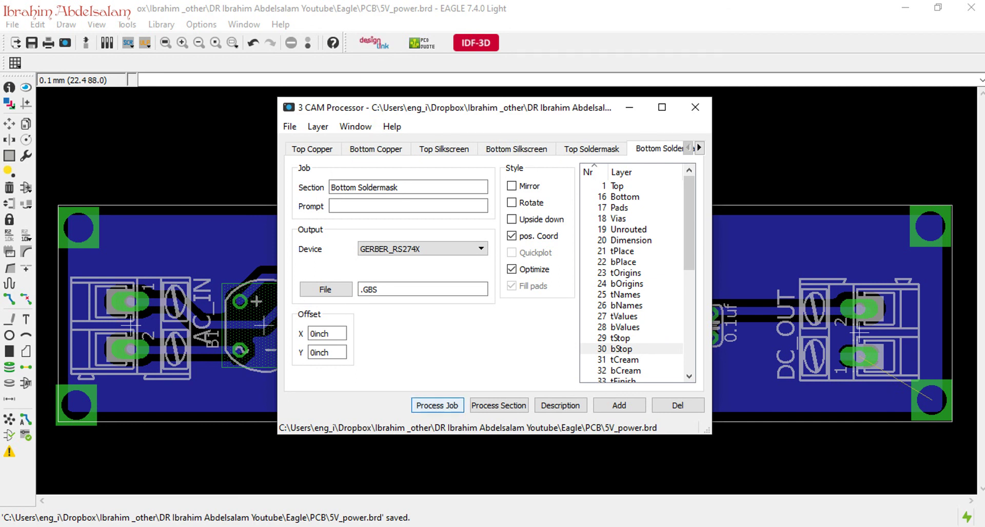
pyautogui.click(437, 406)
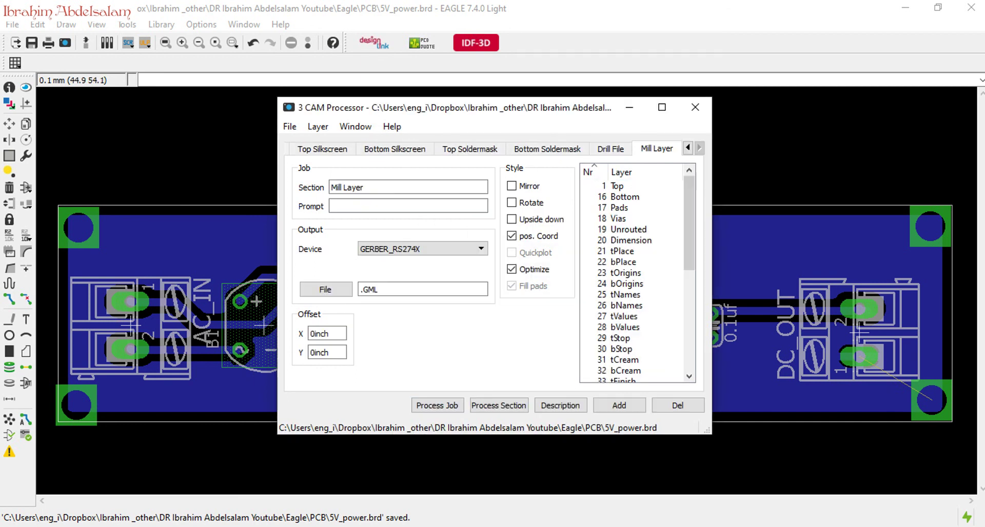
pyautogui.click(695, 107)
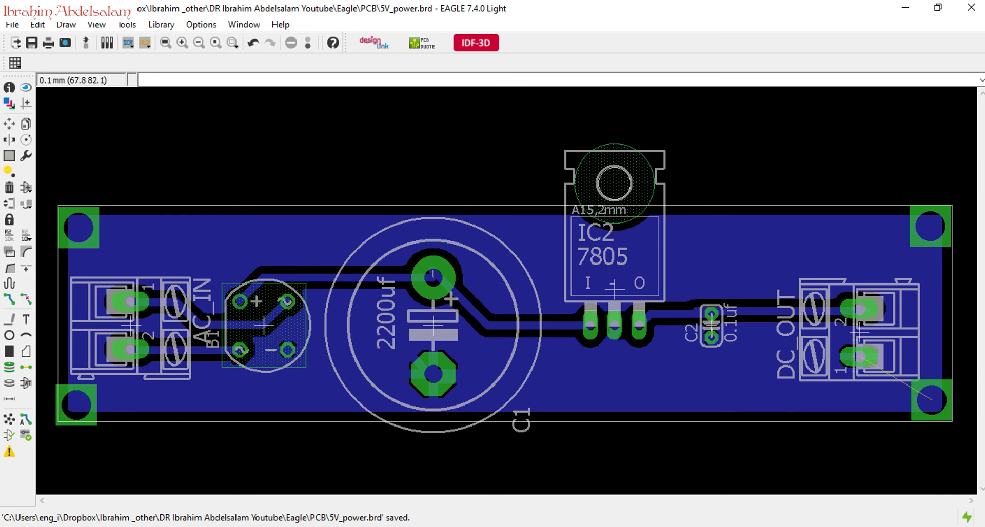
# Launch GerberLogix from the Windows applications
pyautogui.press('super')
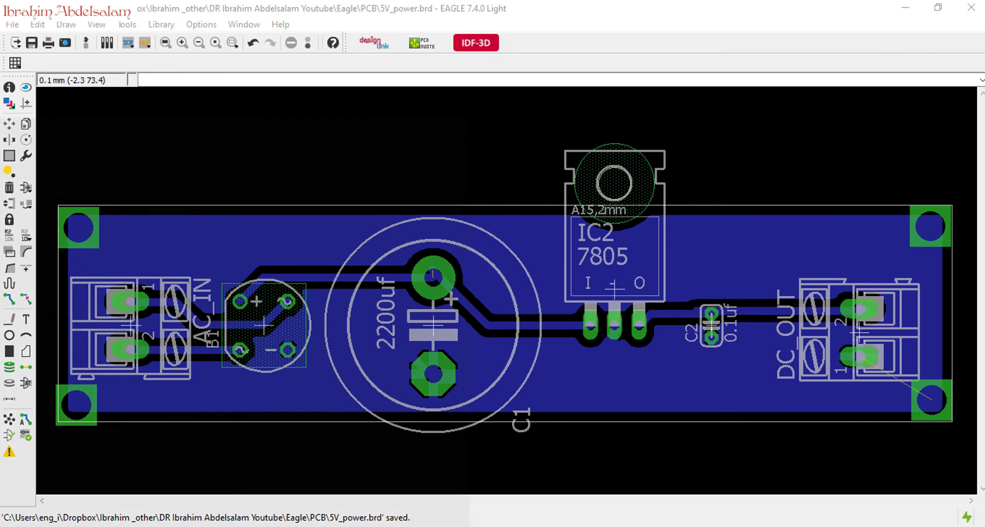
pyautogui.click(346, 312)
pyautogui.scroll(-5, 346, 313)
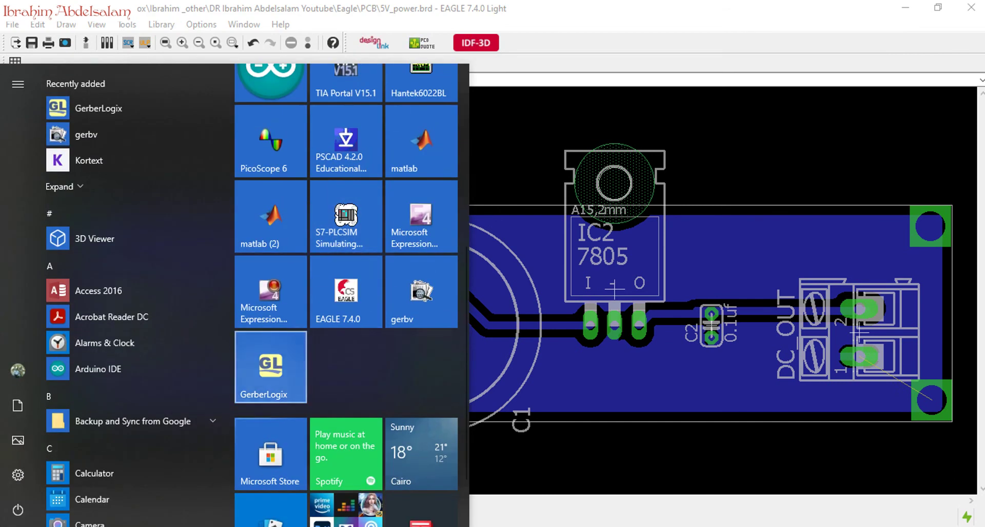
pyautogui.click(270, 367)
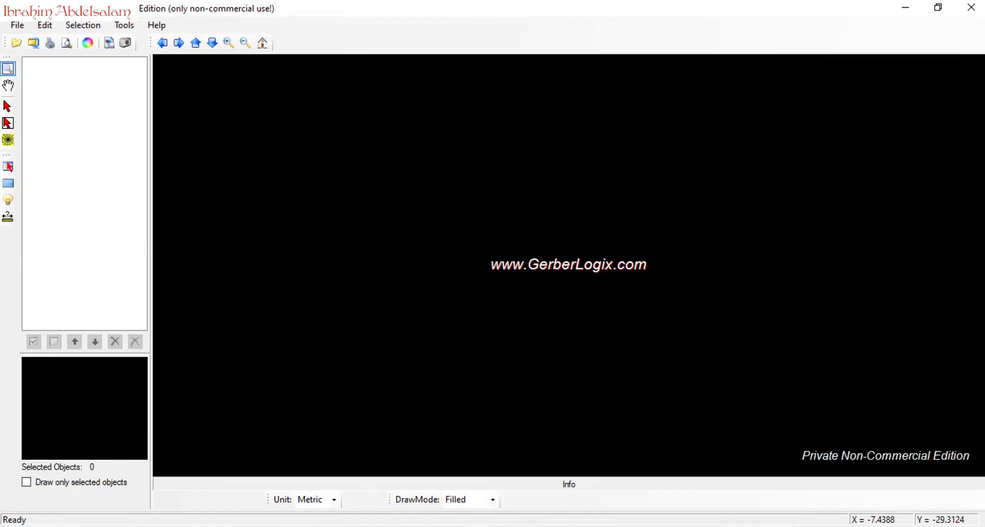
# Switch to File Explorer and open the PCB folder inside the Eagle folder
pyautogui.press('super+e')
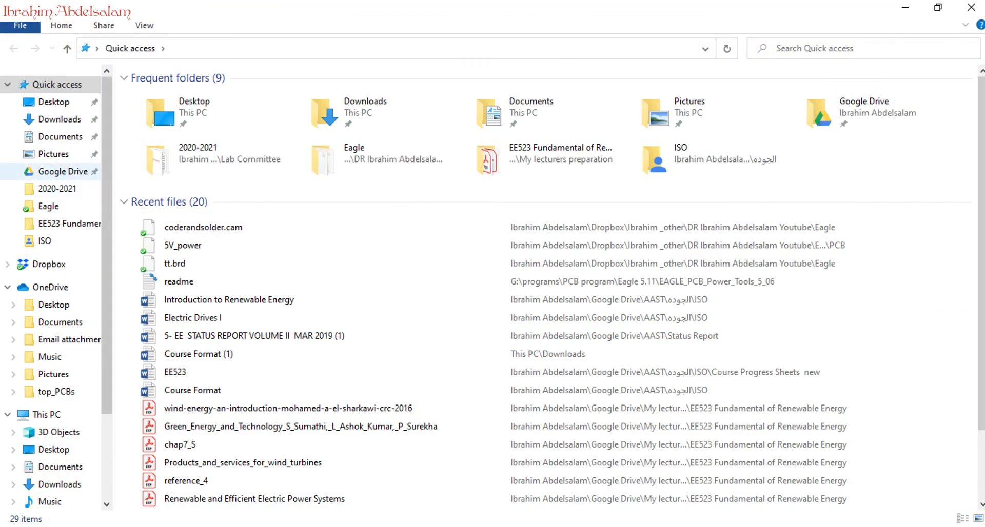
pyautogui.click(48, 207)
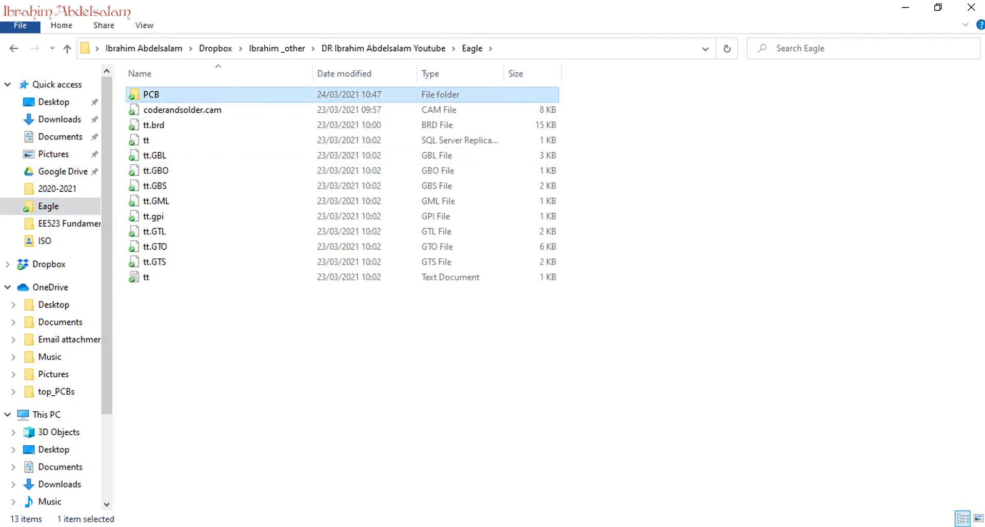
pyautogui.doubleClick(154, 94)
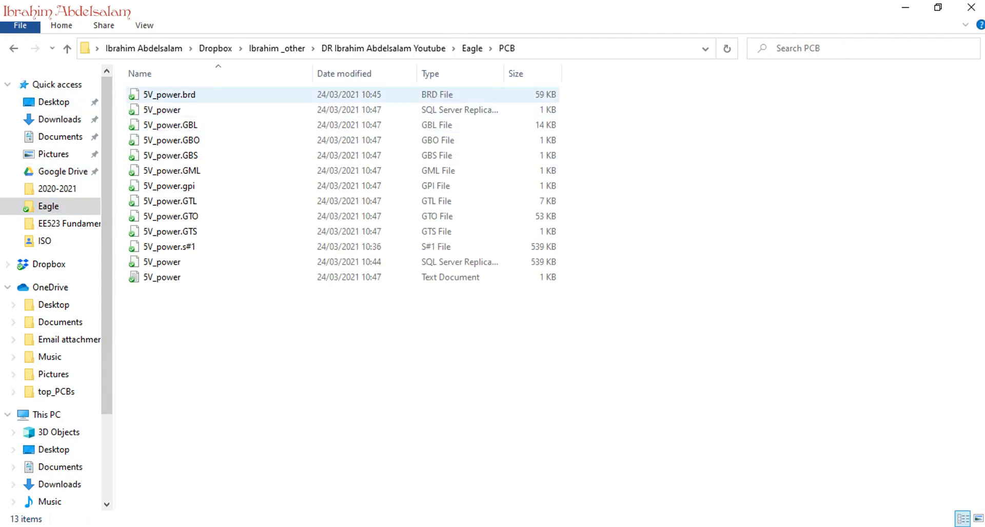
# Select all files in the PCB folder except 5V_power.brd, load them into GerberLogix and maximize its window
pyautogui.click(298, 95)
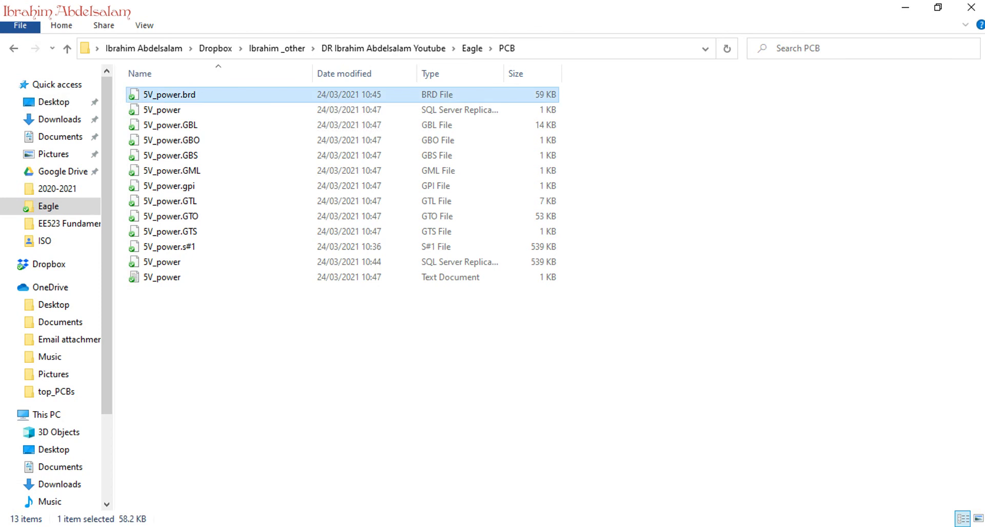
pyautogui.moveTo(624, 104); pyautogui.dragTo(126, 285)
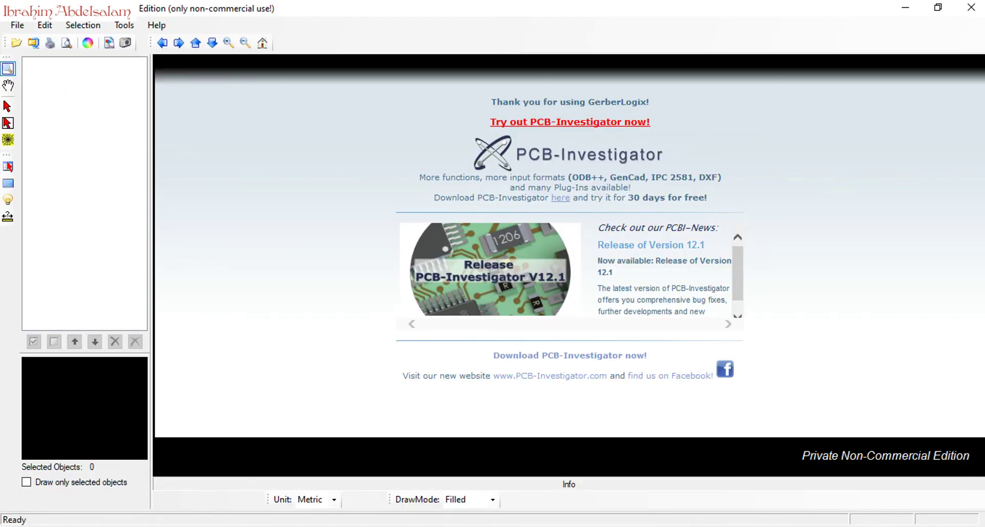
pyautogui.moveTo(410, 8); pyautogui.dragTo(679, 42)
pyautogui.moveTo(170, 201); pyautogui.dragTo(642, 246)
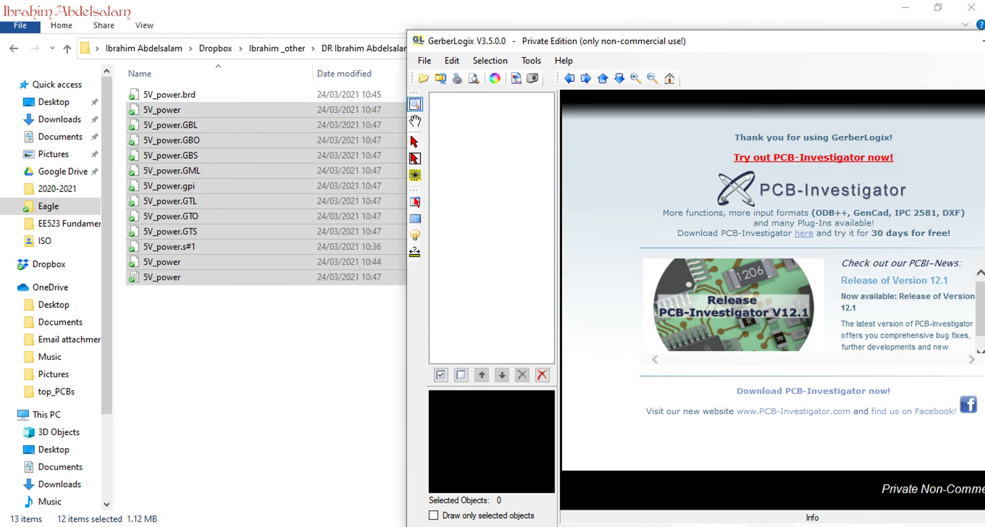
pyautogui.doubleClick(538, 41)
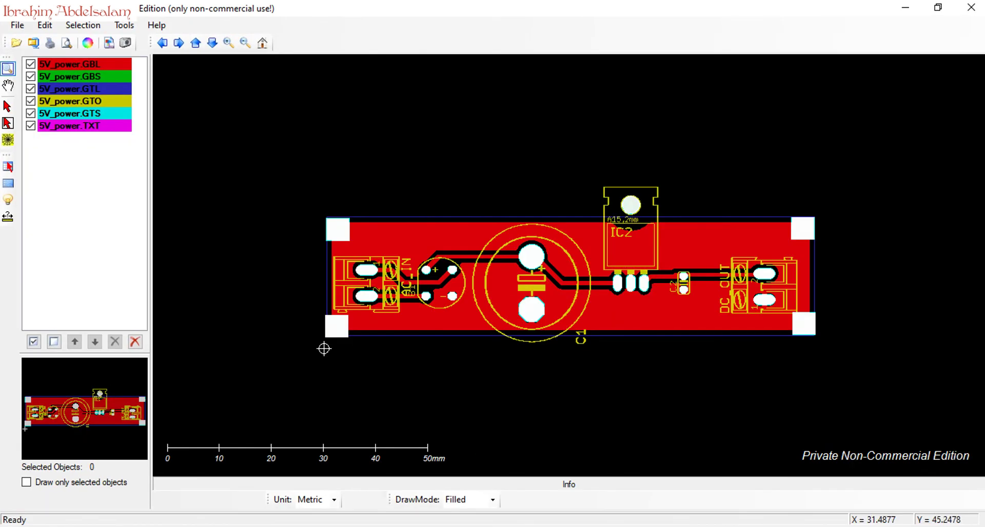
# Hide the TXT, GTS, GTO, GTL and GBS layers so that only 5V_power.GBL is displayed
pyautogui.click(31, 126)
pyautogui.click(31, 114)
pyautogui.click(31, 101)
pyautogui.click(31, 89)
pyautogui.click(30, 76)
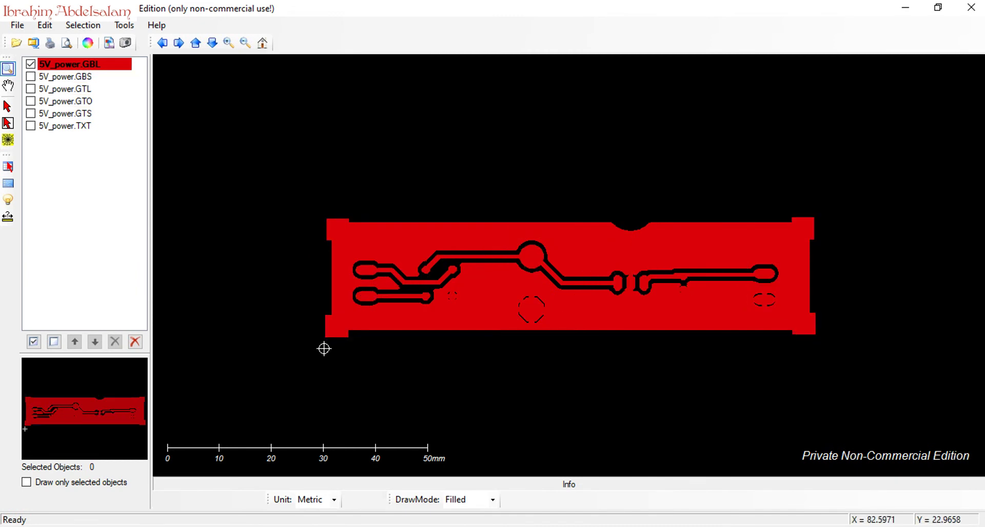
# Display the GBS layer over the GBL copper, and briefly show and hide the GTL and GTO layers
pyautogui.click(31, 76)
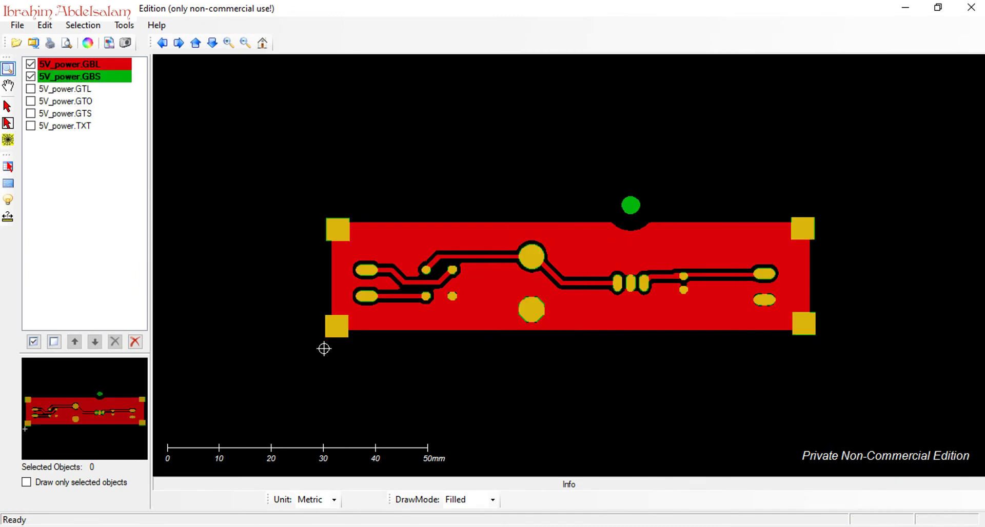
pyautogui.click(31, 88)
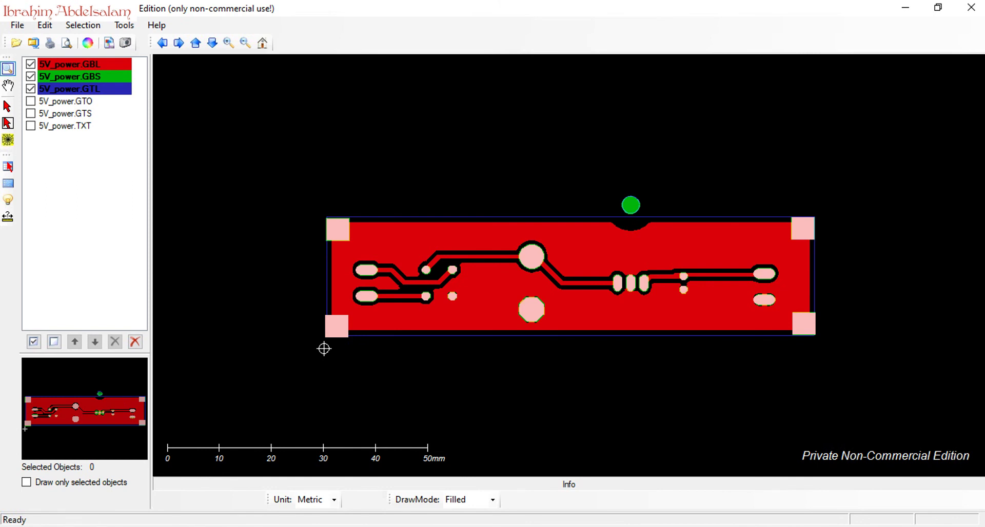
pyautogui.click(31, 89)
pyautogui.click(31, 101)
pyautogui.click(31, 101)
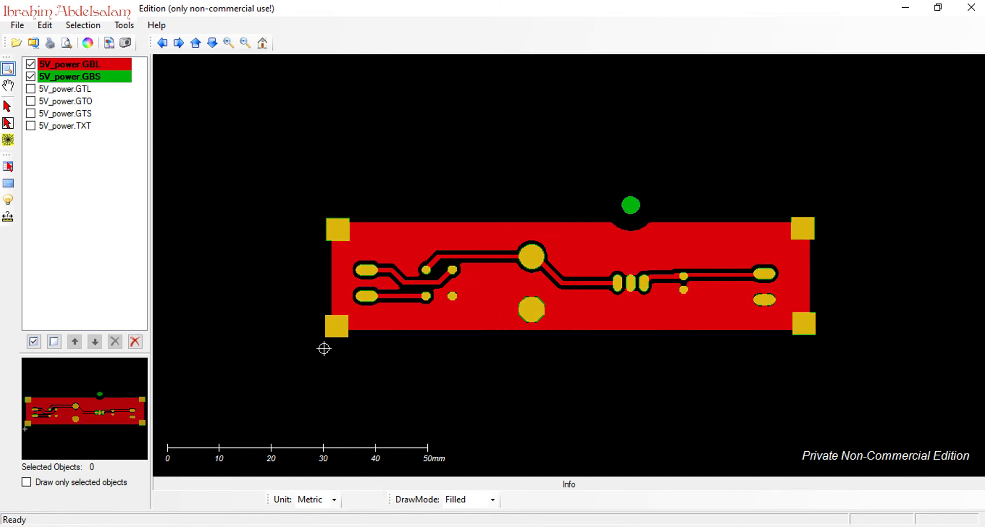
# Briefly show and hide the GTS layer, and display only the 5V_power.TXT drill layer
pyautogui.click(31, 114)
pyautogui.click(30, 114)
pyautogui.click(31, 126)
pyautogui.click(31, 76)
pyautogui.click(31, 64)
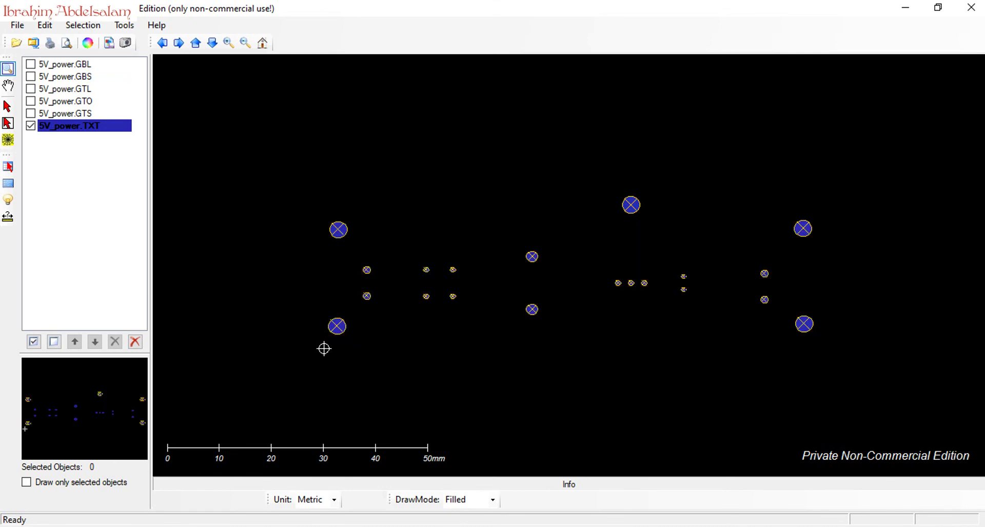
# Close GerberLogix and compress the selected 5V_power files in File Explorer into a ZIP archive named PCB
pyautogui.click(971, 7)
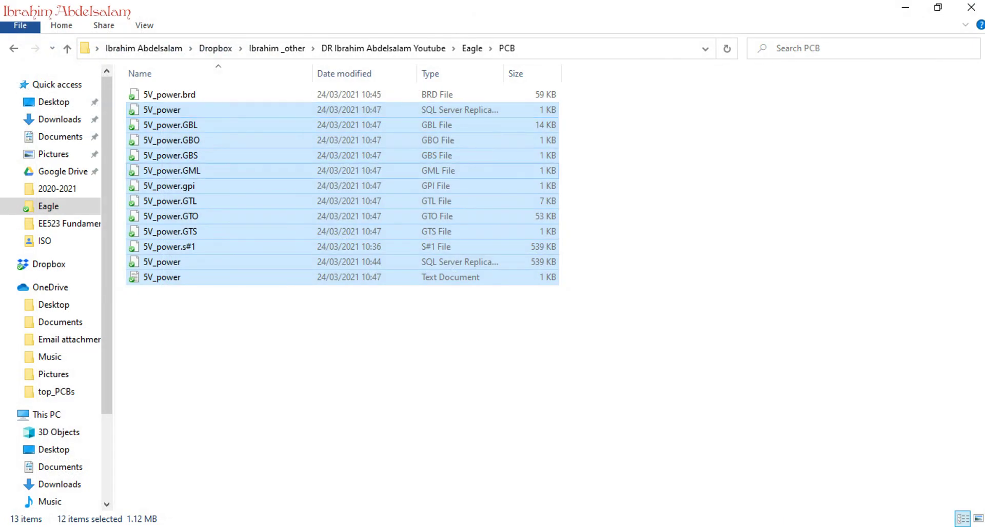
pyautogui.rightClick(526, 164)
pyautogui.click(579, 270)
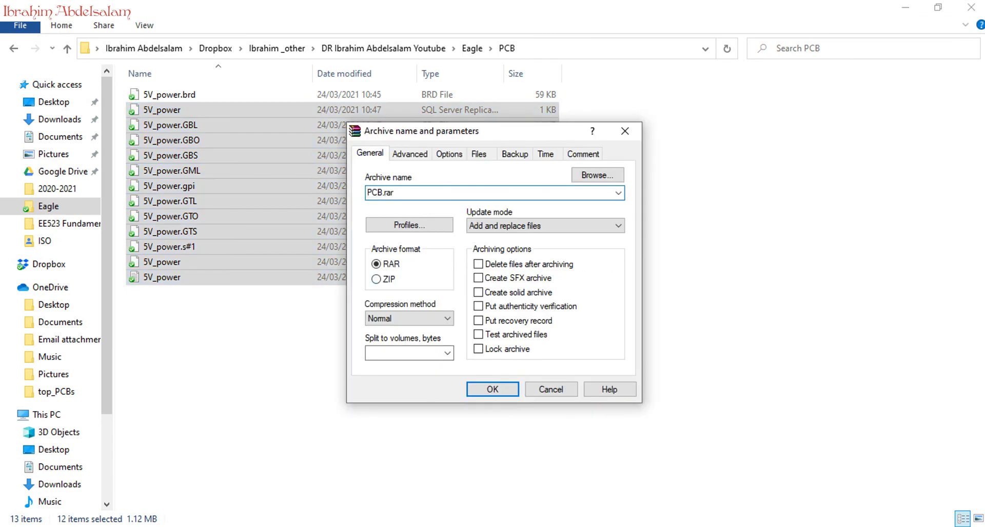
pyautogui.press('Return')
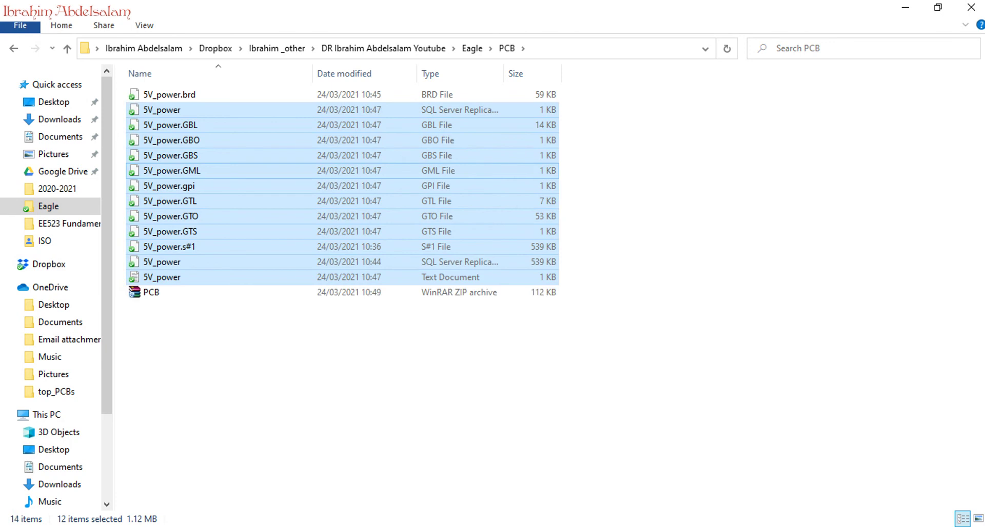